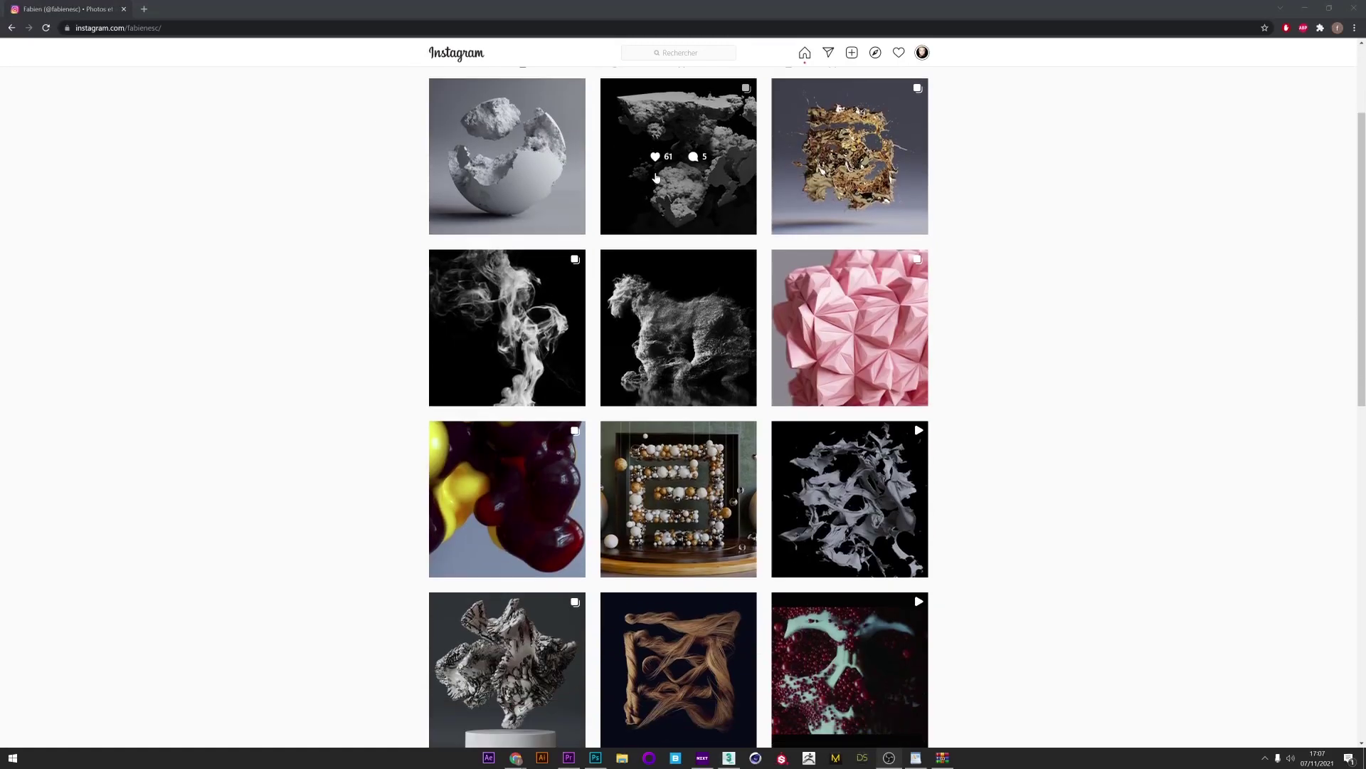
Step: Open the cracked white sphere post from the Instagram profile grid
{"action": "scroll", "coordinate": [678, 427], "scroll_direction": "up", "scroll_amount": 8}
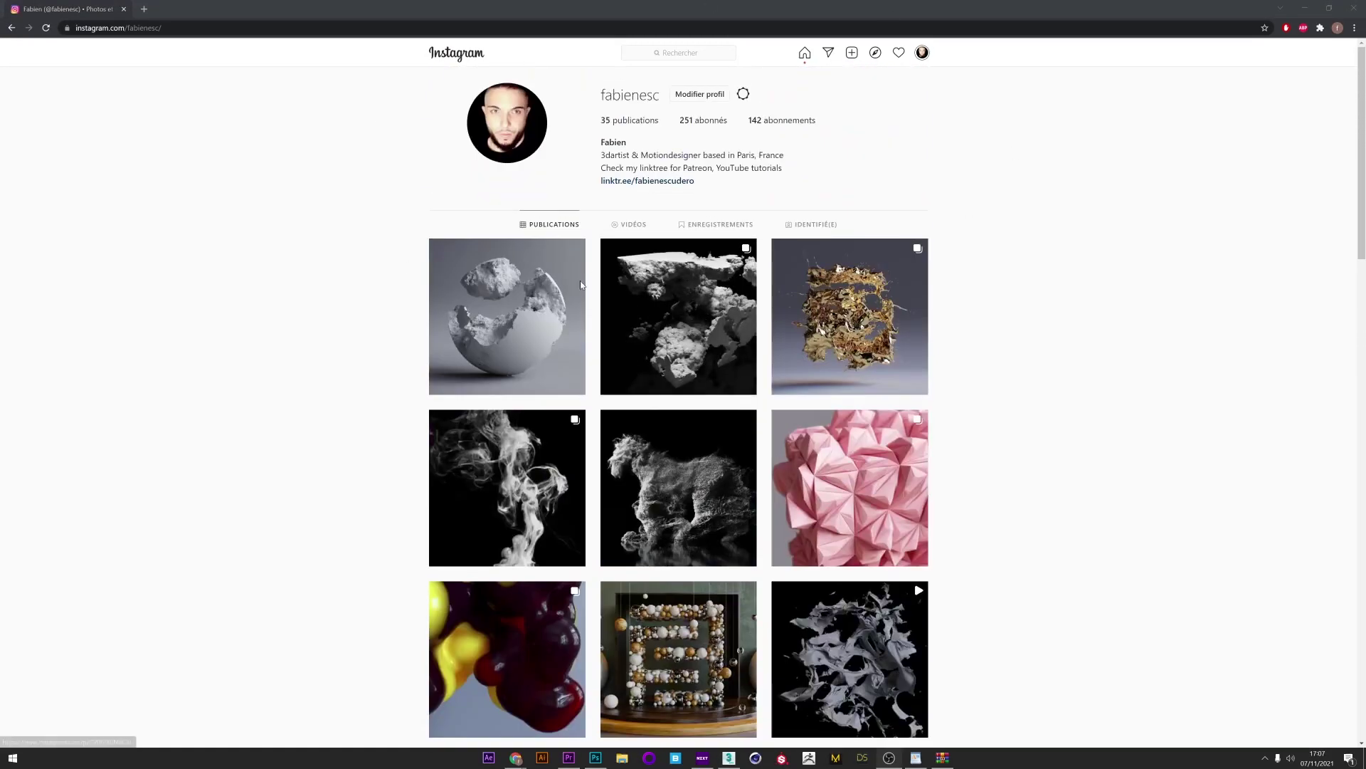
{"action": "left_click", "coordinate": [512, 360]}
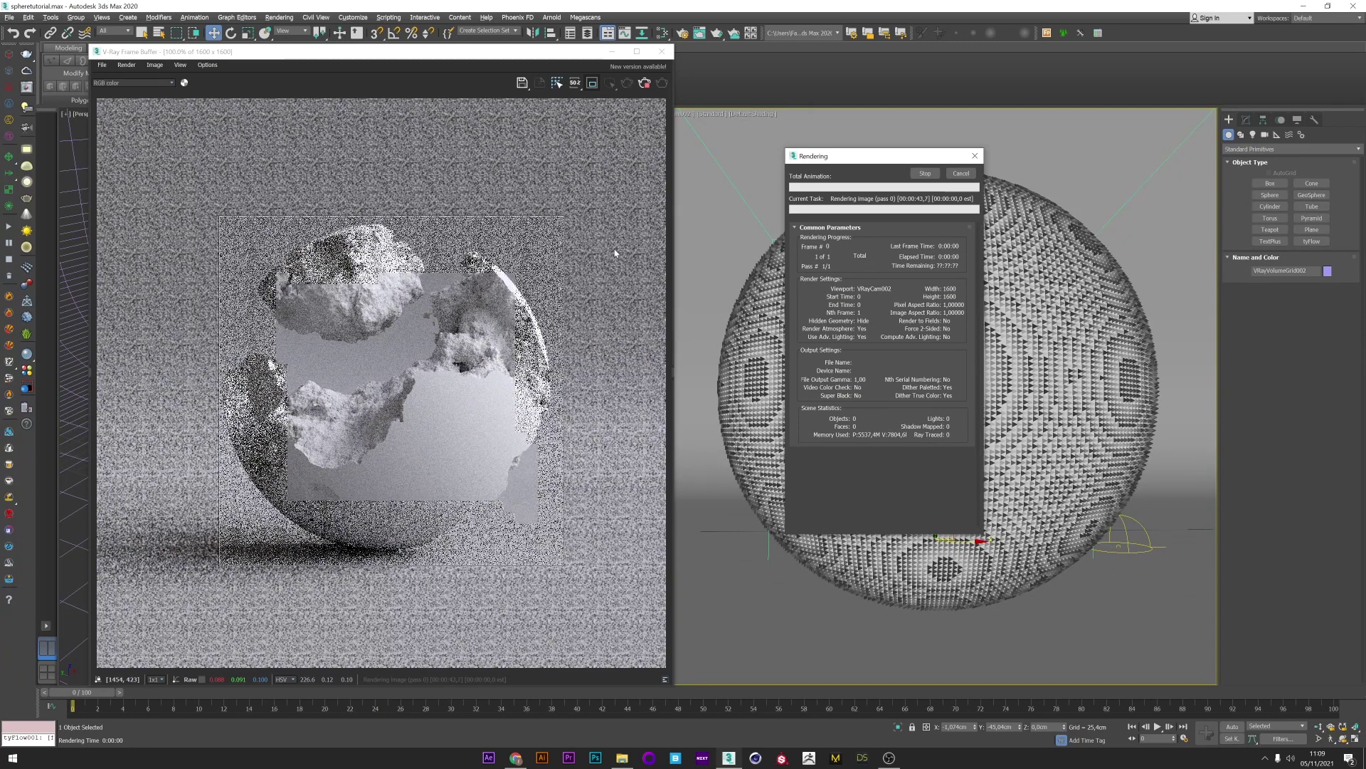
Step: Open the Slate Material Editor beside the render window and re-render the sphere
{"action": "key", "text": "m"}
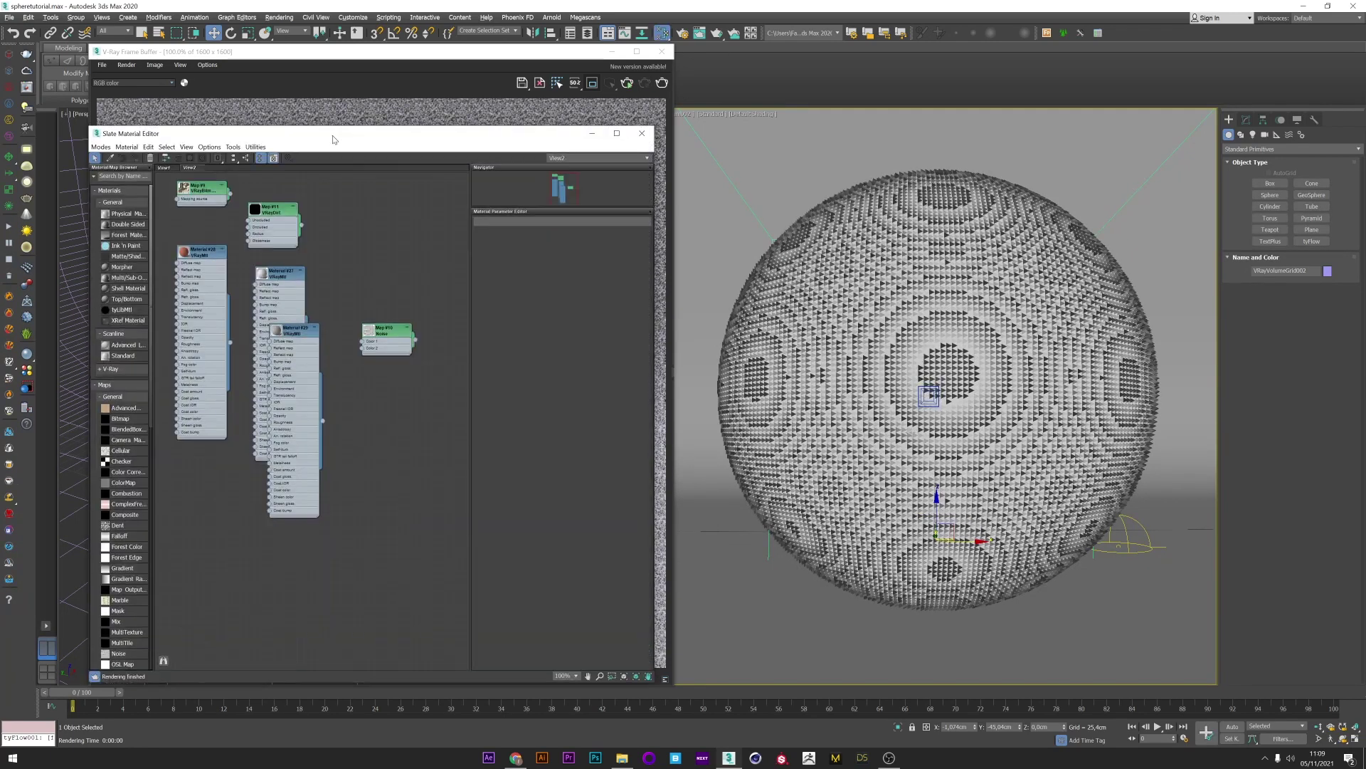
{"action": "left_click_drag", "start_coordinate": [333, 140], "coordinate": [970, 139]}
{"action": "left_click", "coordinate": [662, 82]}
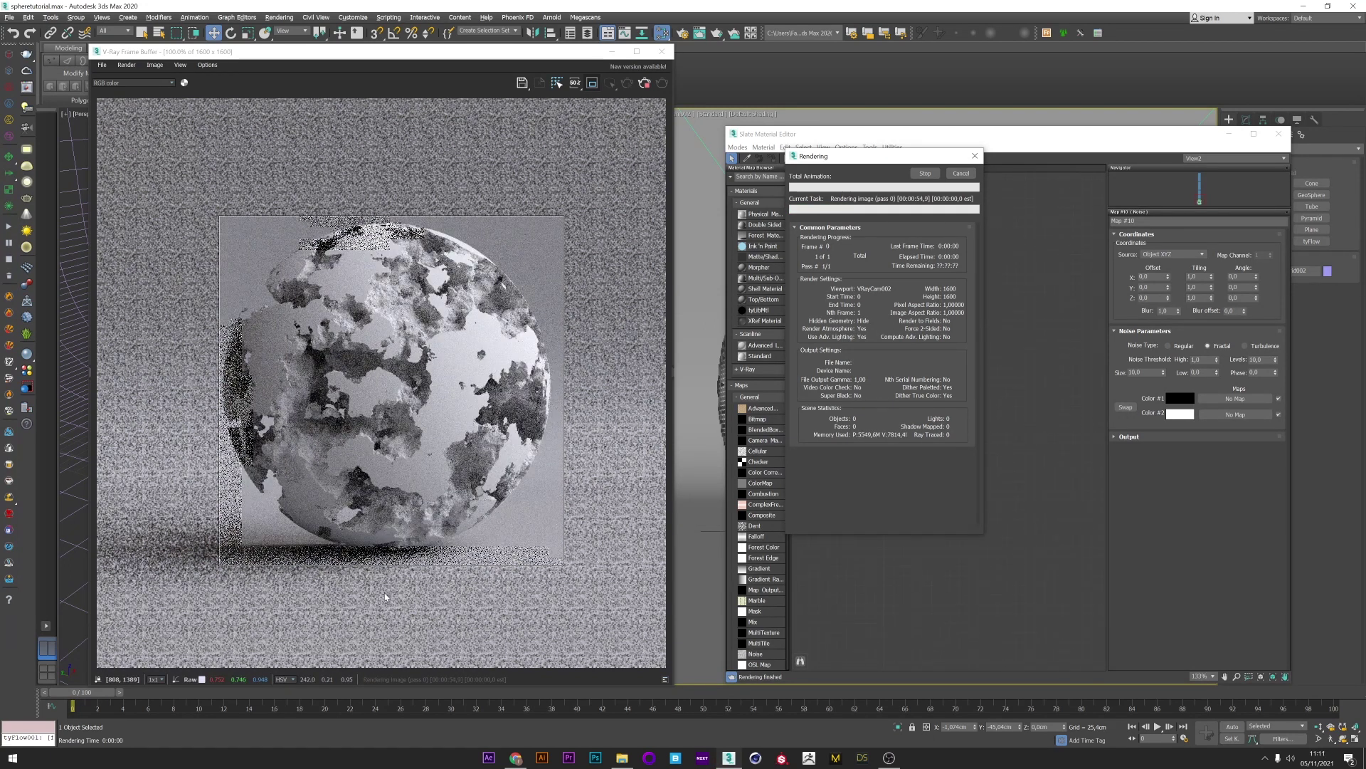
Step: Set the cutout noise to Levels 10, Size 5 and Fractal type, re-rendering to compare
{"action": "double_click", "coordinate": [1258, 359]}
{"action": "type", "text": "1"}
{"action": "left_click", "coordinate": [662, 83]}
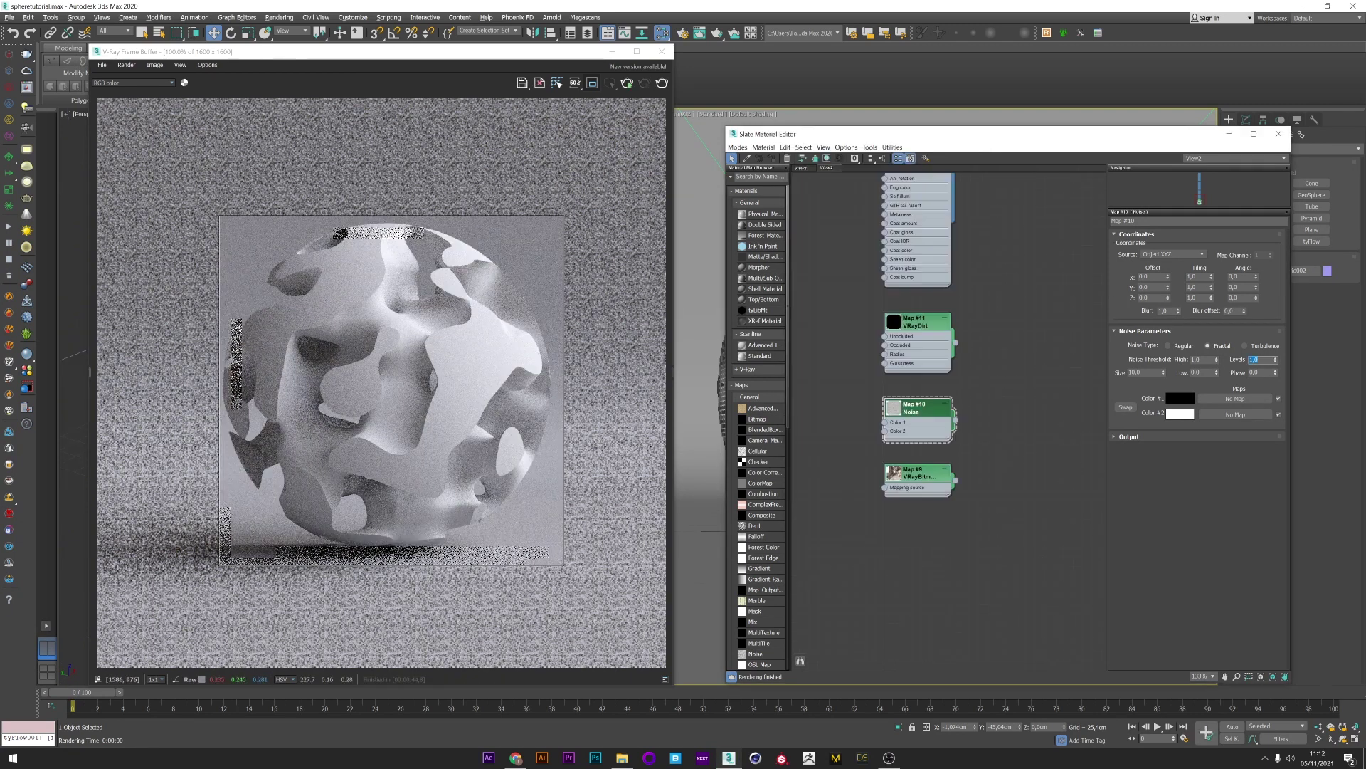
{"action": "type", "text": "10"}
{"action": "key", "text": "Tab"}
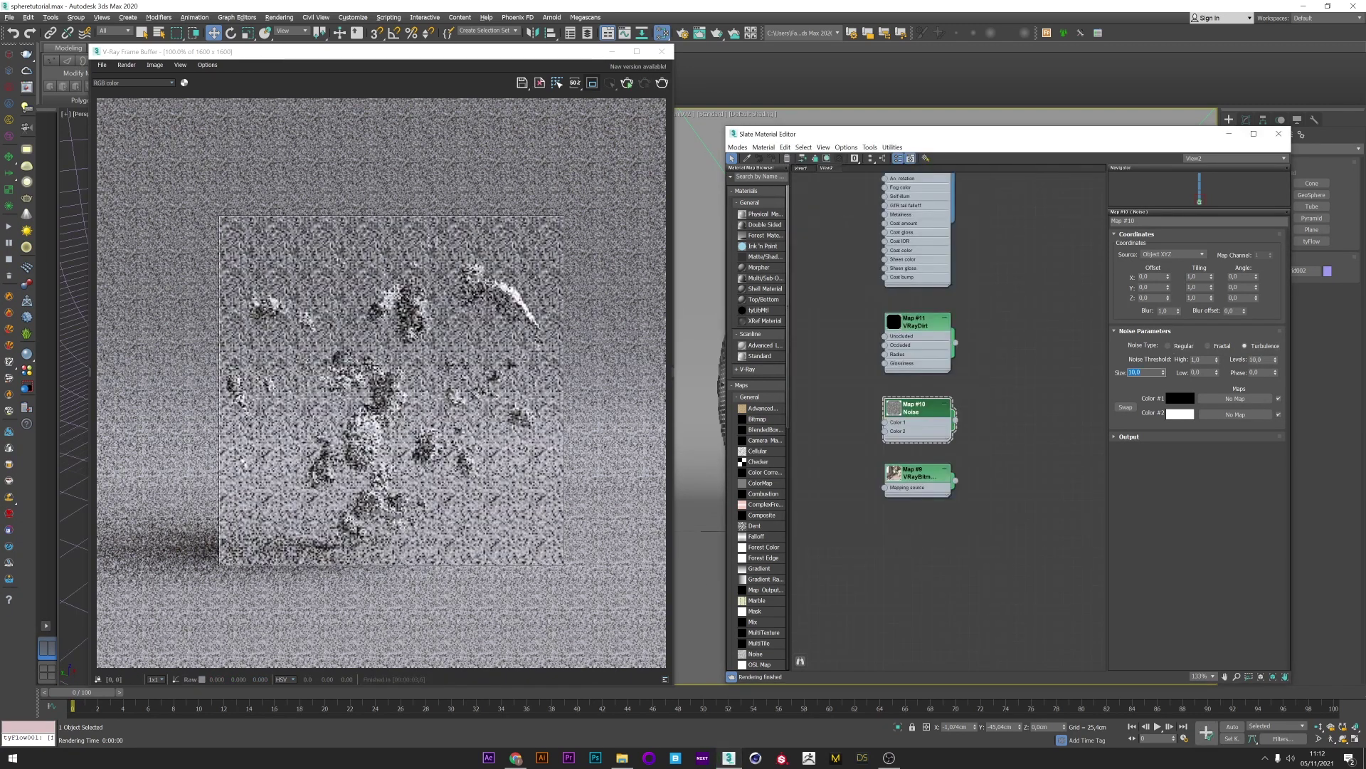
{"action": "type", "text": "5"}
{"action": "left_click", "coordinate": [662, 84]}
{"action": "left_click", "coordinate": [1208, 345]}
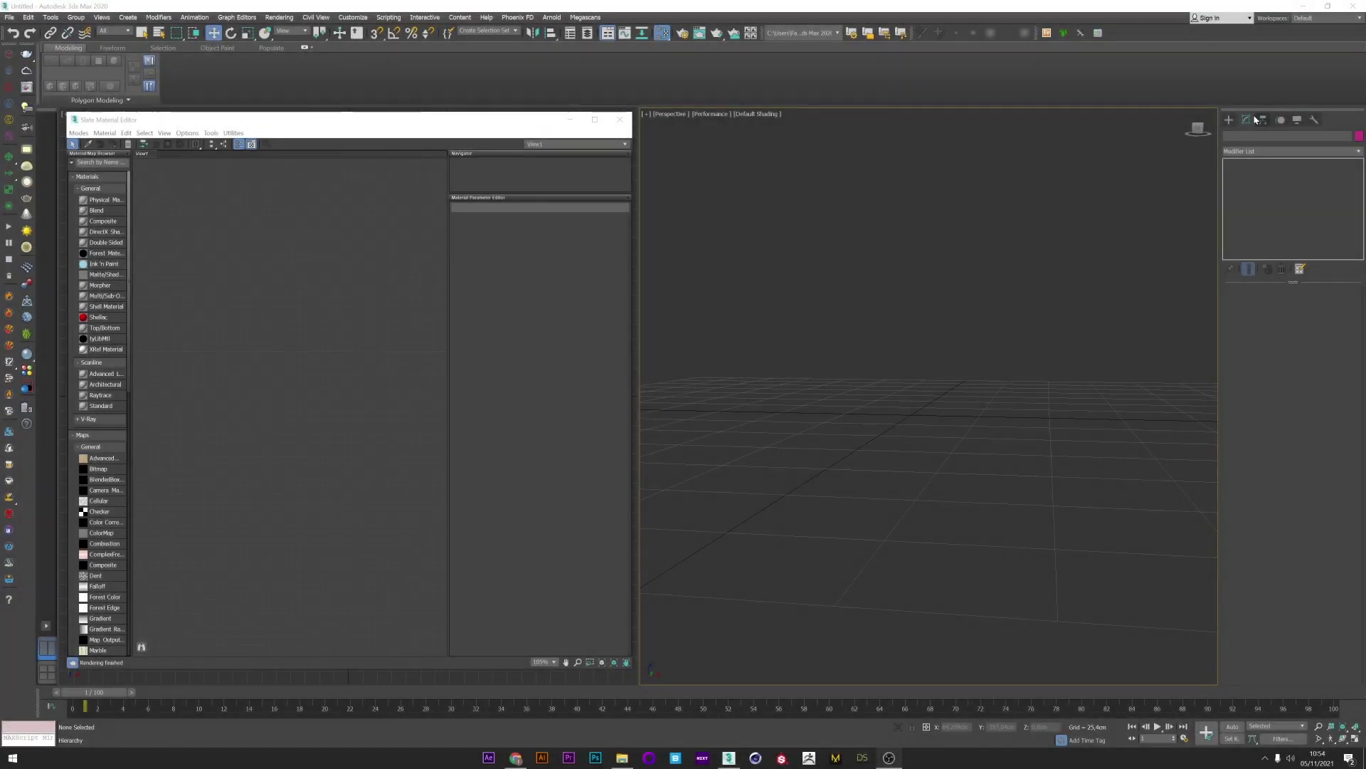
Step: Create a sphere at the grid centre and show its edged faces
{"action": "left_click", "coordinate": [1226, 121]}
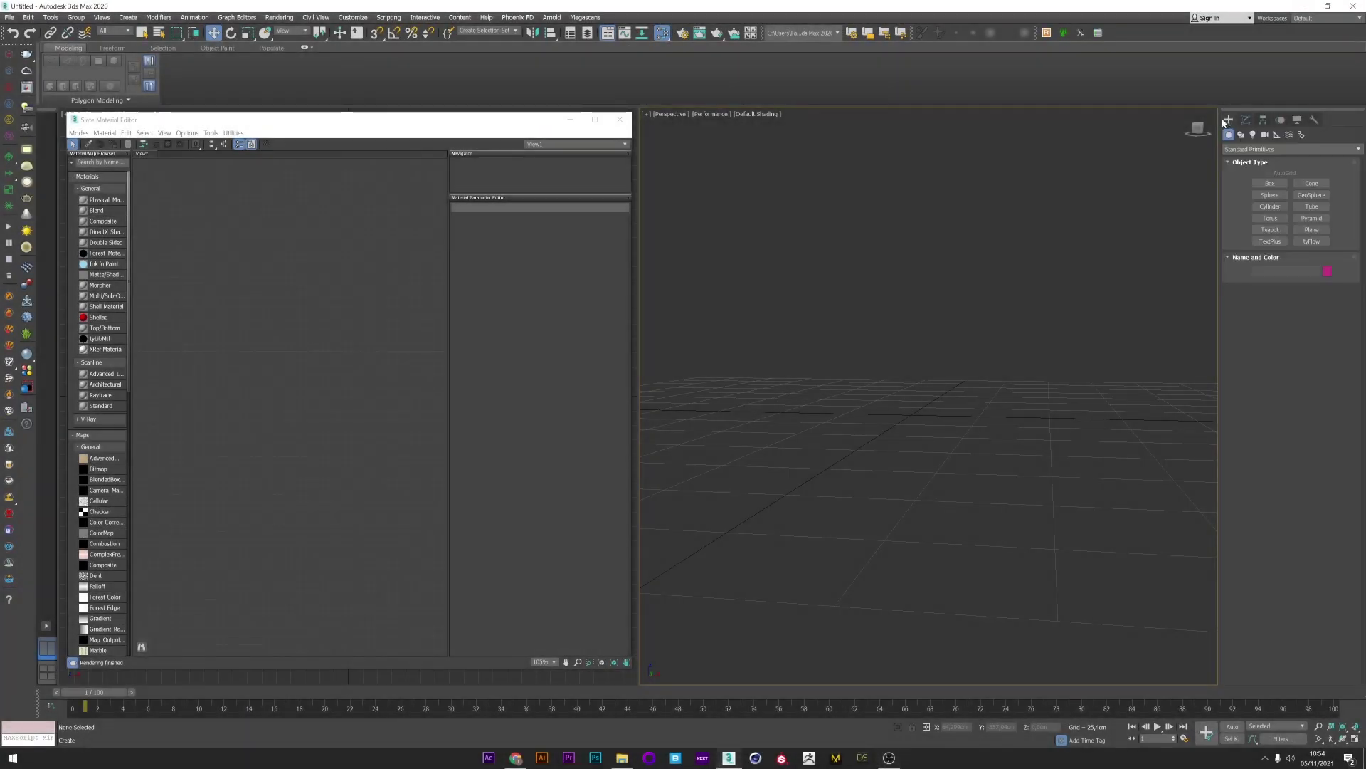
{"action": "left_click", "coordinate": [1271, 194]}
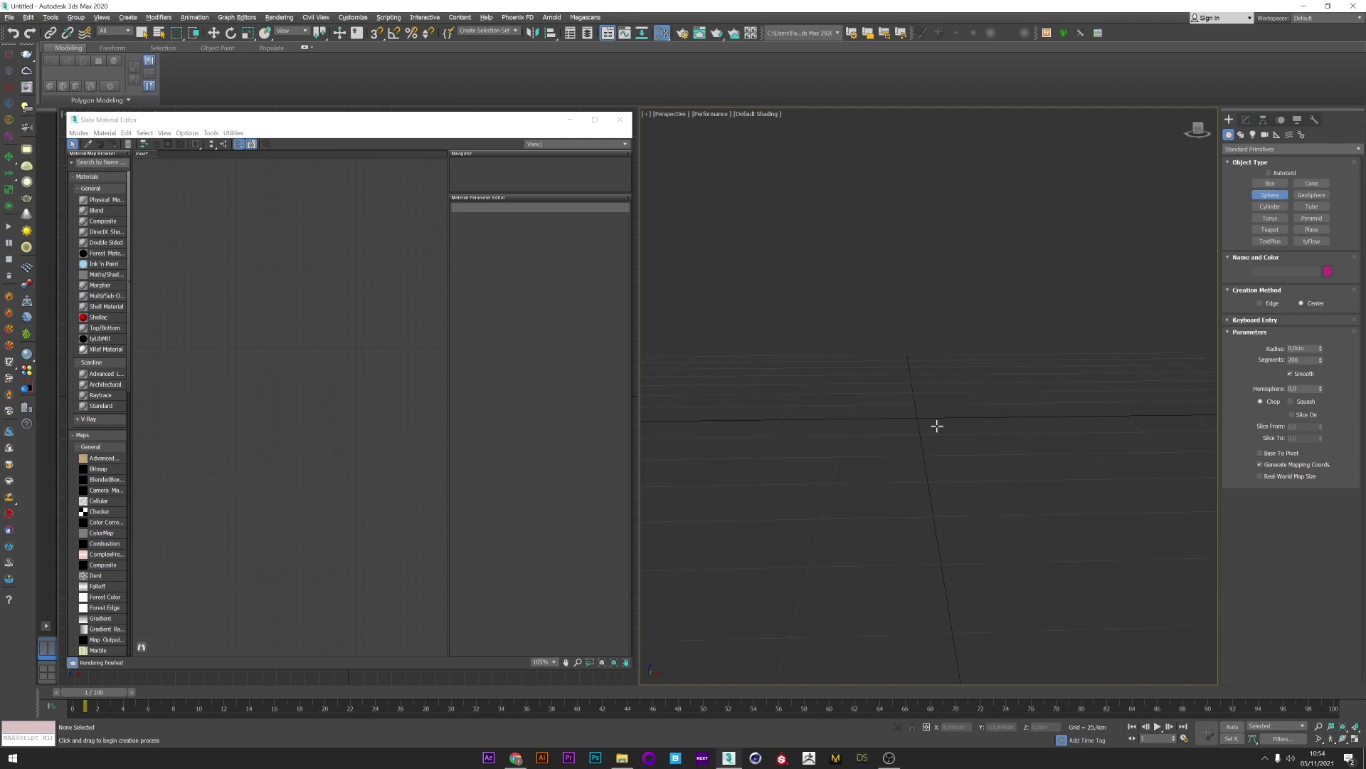
{"action": "left_click_drag", "start_coordinate": [915, 420], "coordinate": [917, 393]}
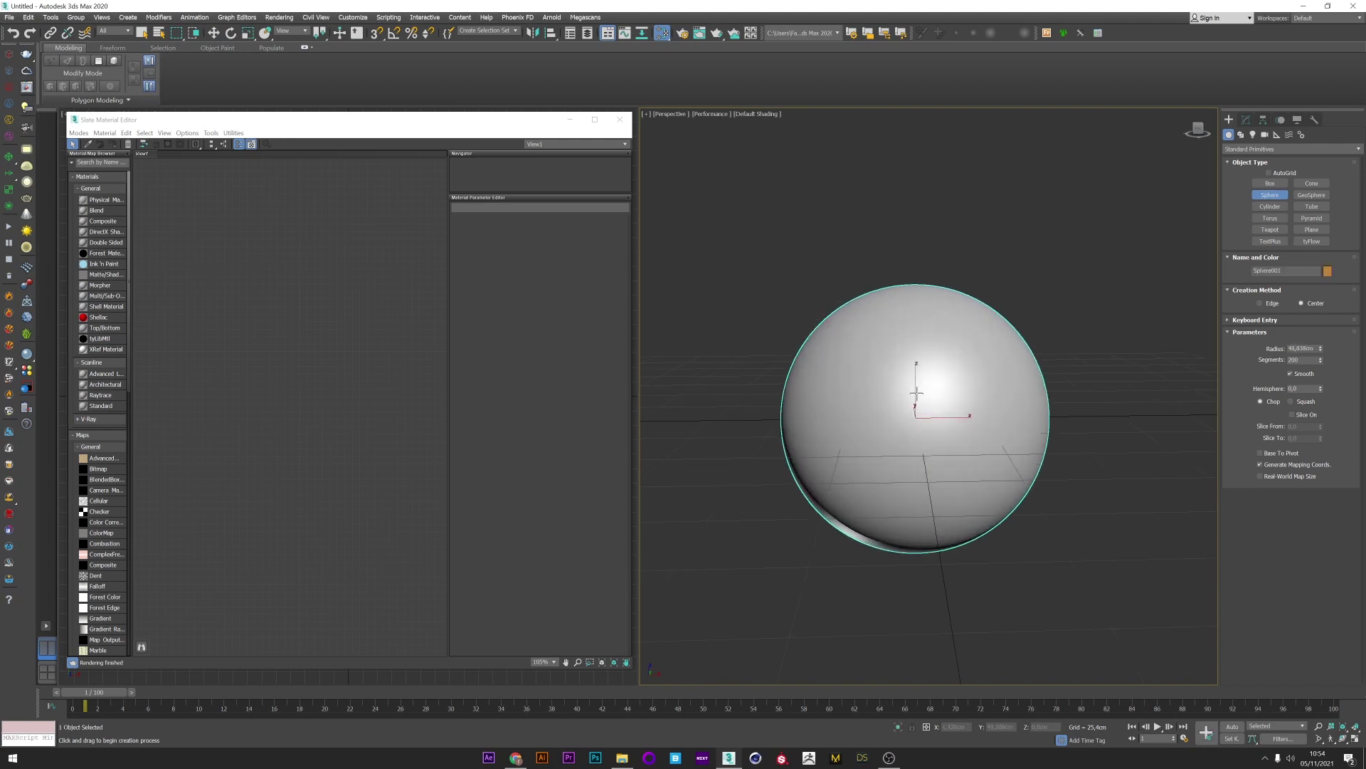
{"action": "key", "text": "F4"}
{"action": "scroll", "coordinate": [943, 362], "scroll_direction": "down", "scroll_amount": 1}
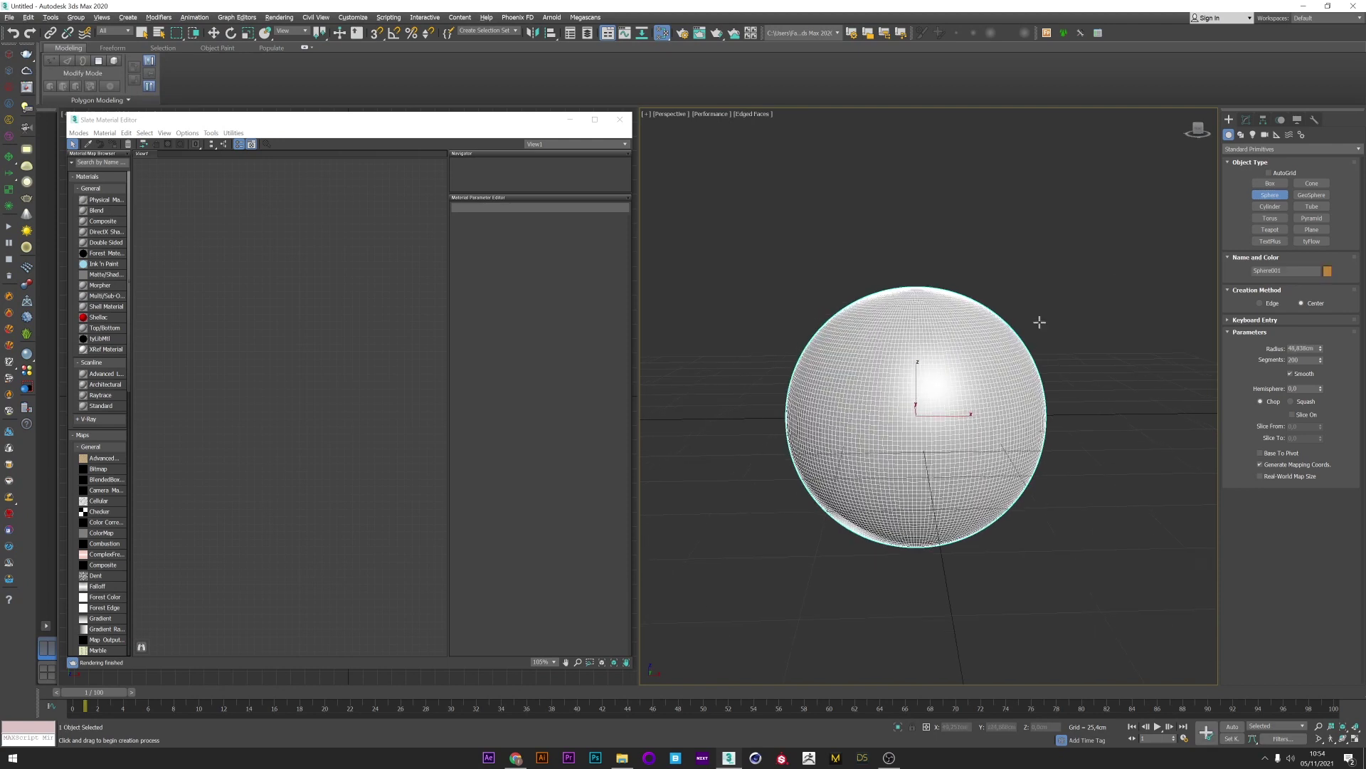
Step: Add a TurboSmooth modifier to the sphere with 2 iterations
{"action": "left_click", "coordinate": [1245, 121]}
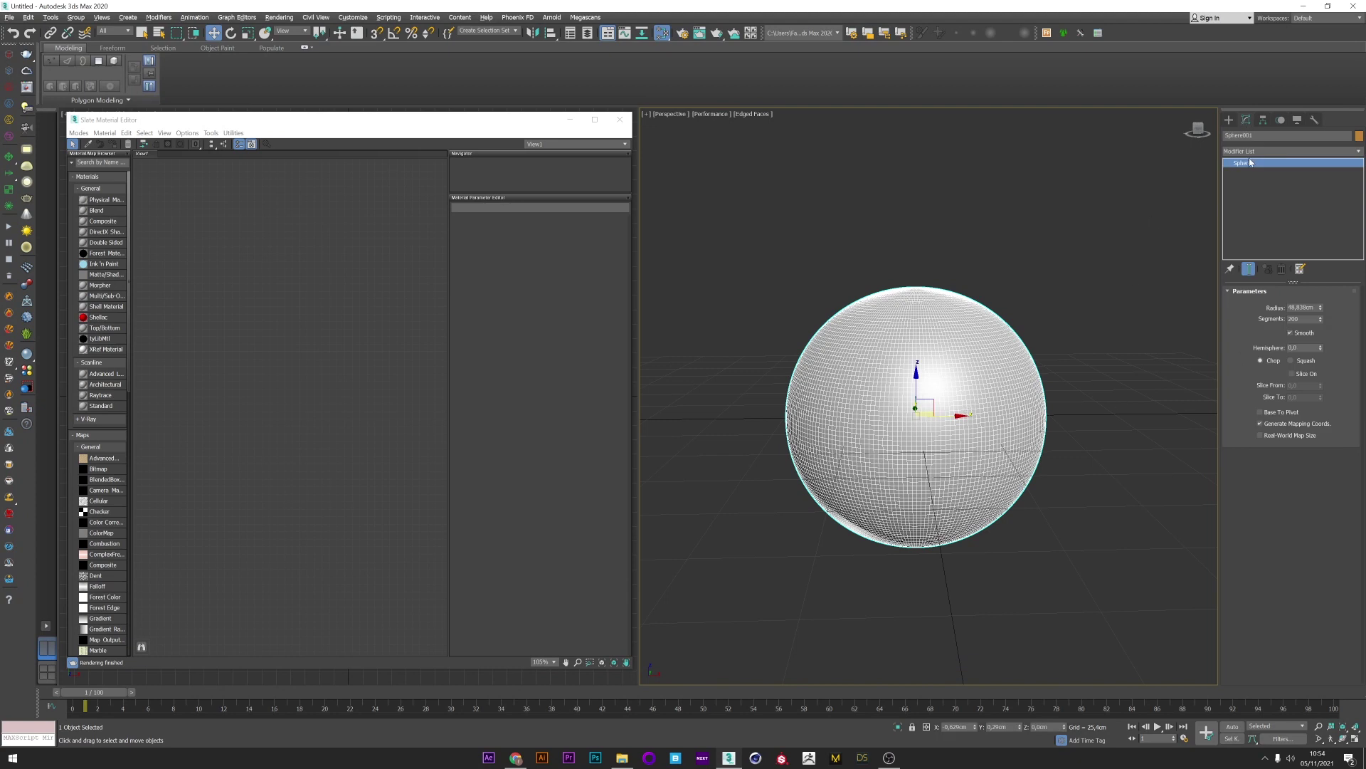
{"action": "left_click", "coordinate": [1253, 151]}
{"action": "key", "text": "t"}
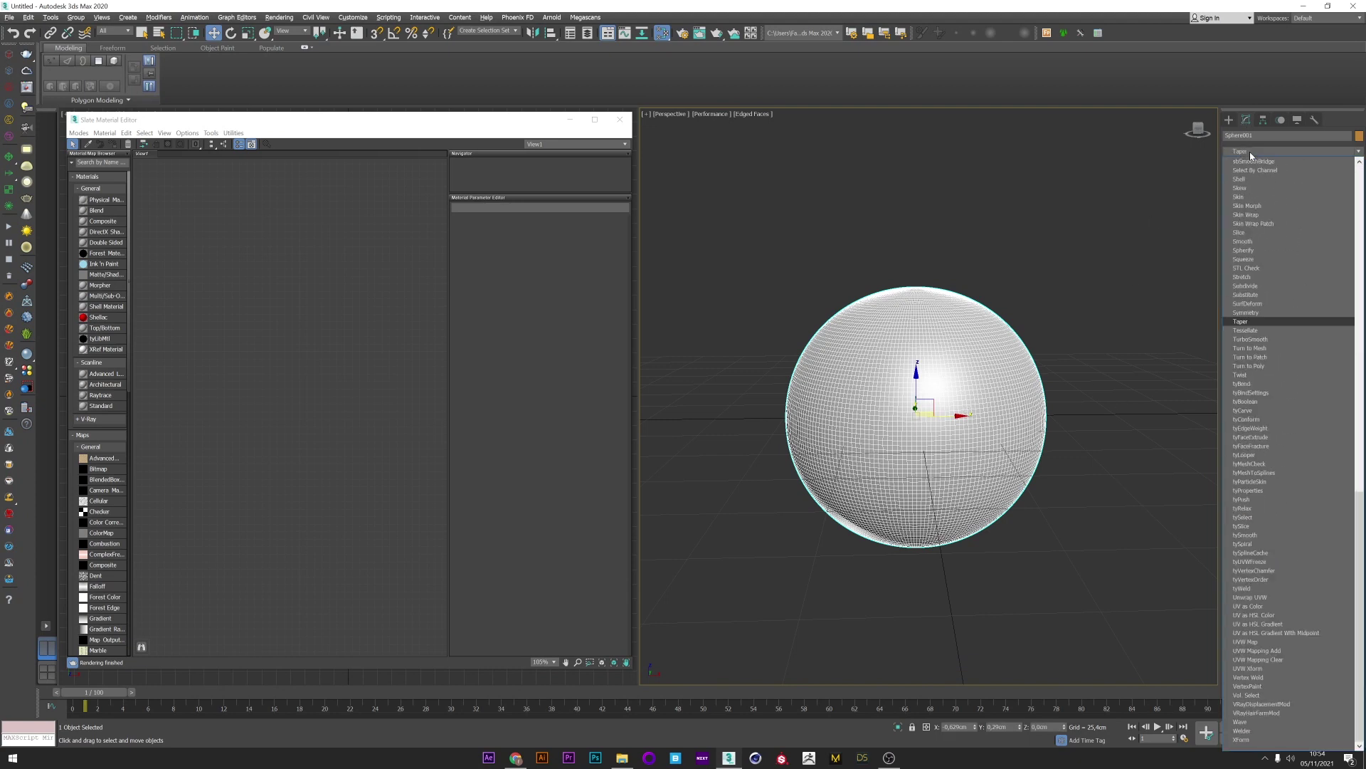
{"action": "left_click", "coordinate": [1270, 339]}
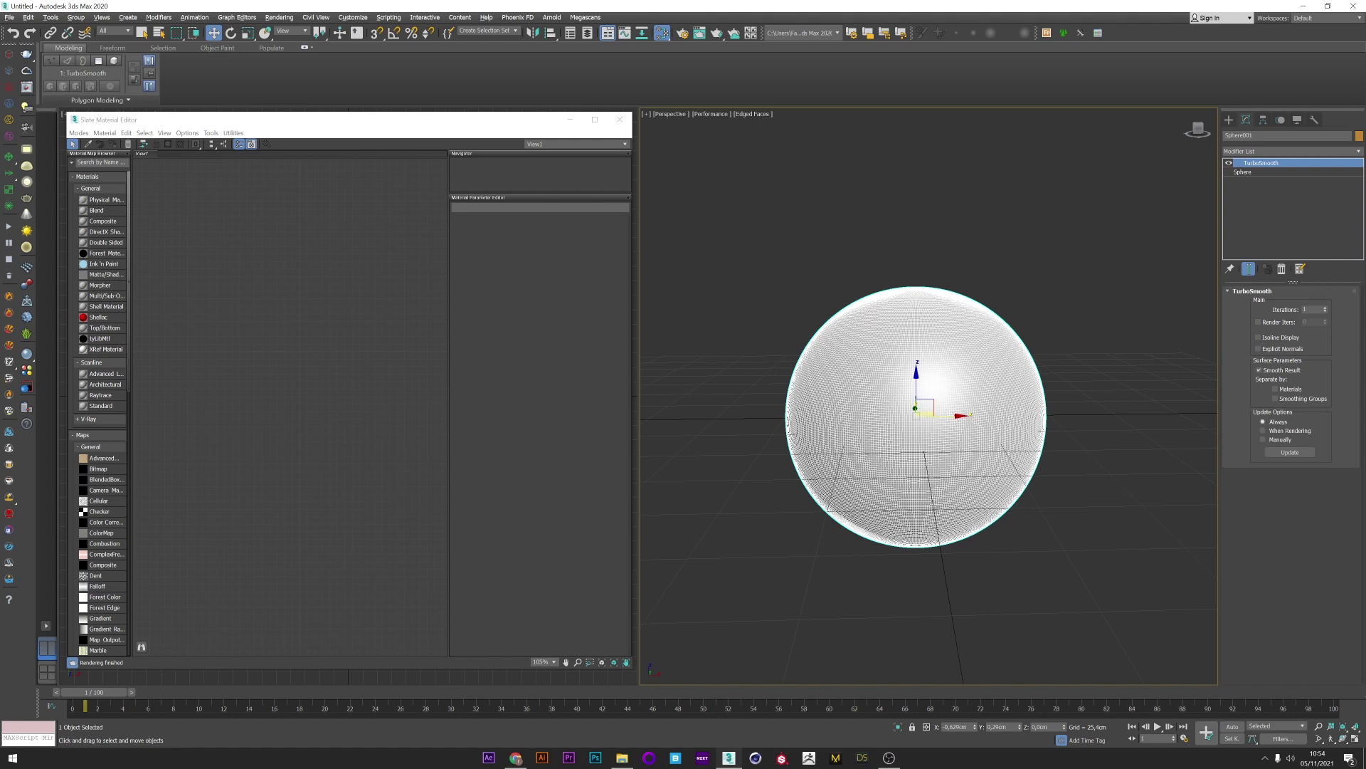
{"action": "key", "text": "Return"}
{"action": "right_click", "coordinate": [1044, 300]}
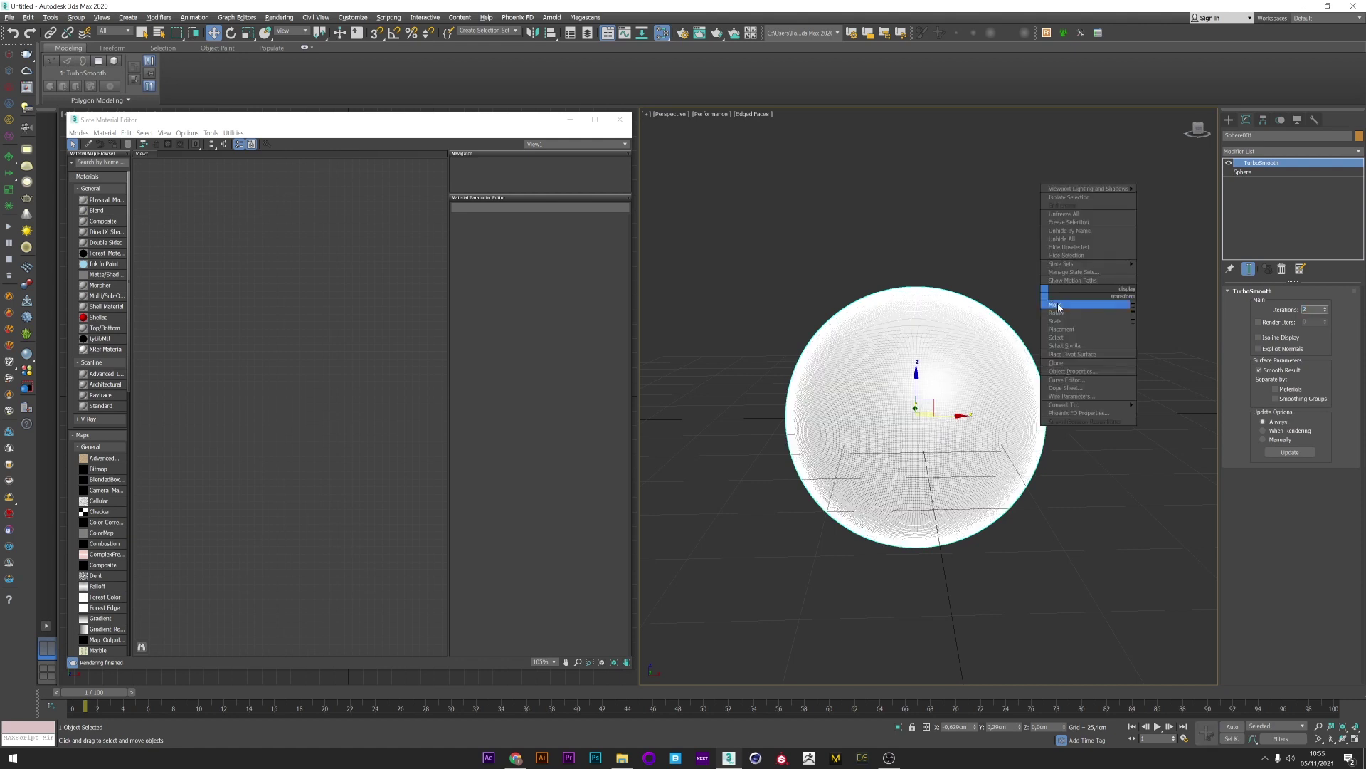
Step: Add a Displace modifier and raise its strength to about 6 cm
{"action": "left_click", "coordinate": [1258, 151]}
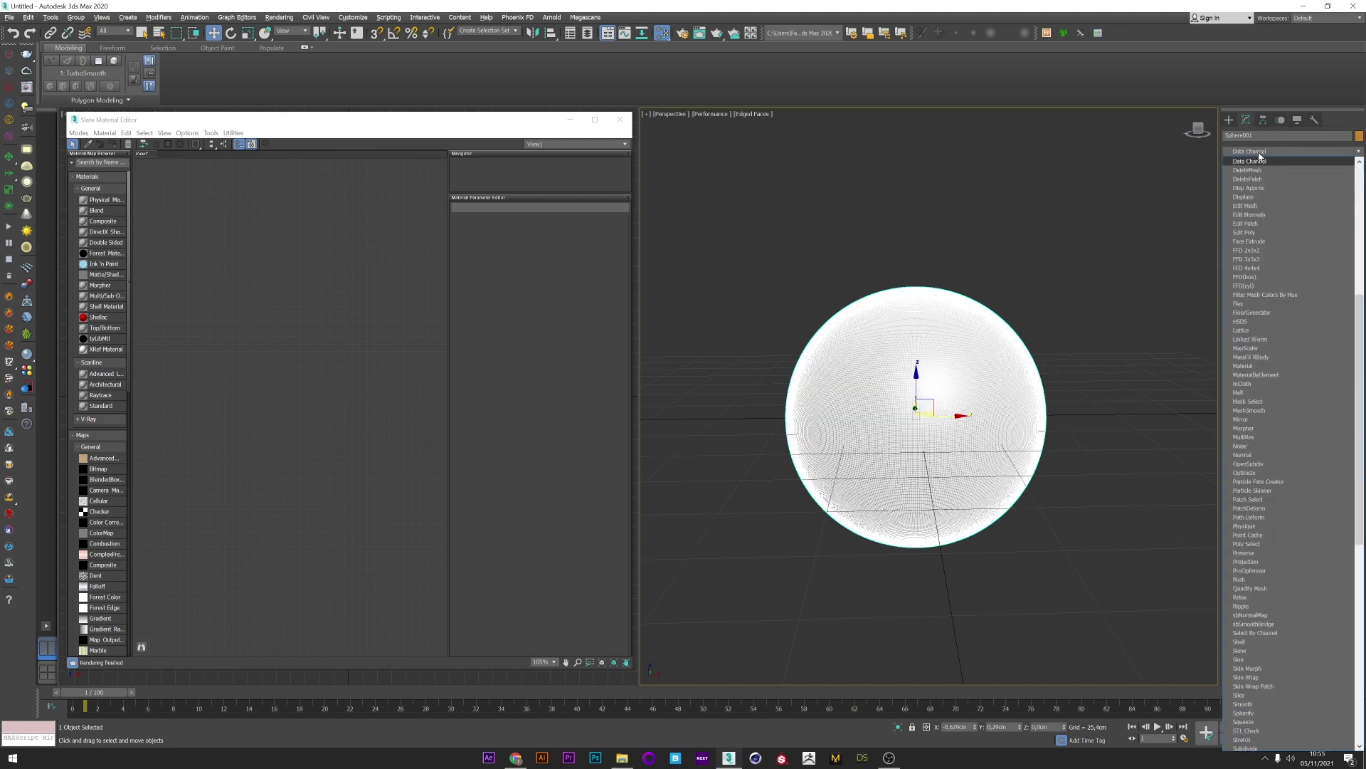
{"action": "key", "text": "d"}
{"action": "left_click", "coordinate": [1248, 197]}
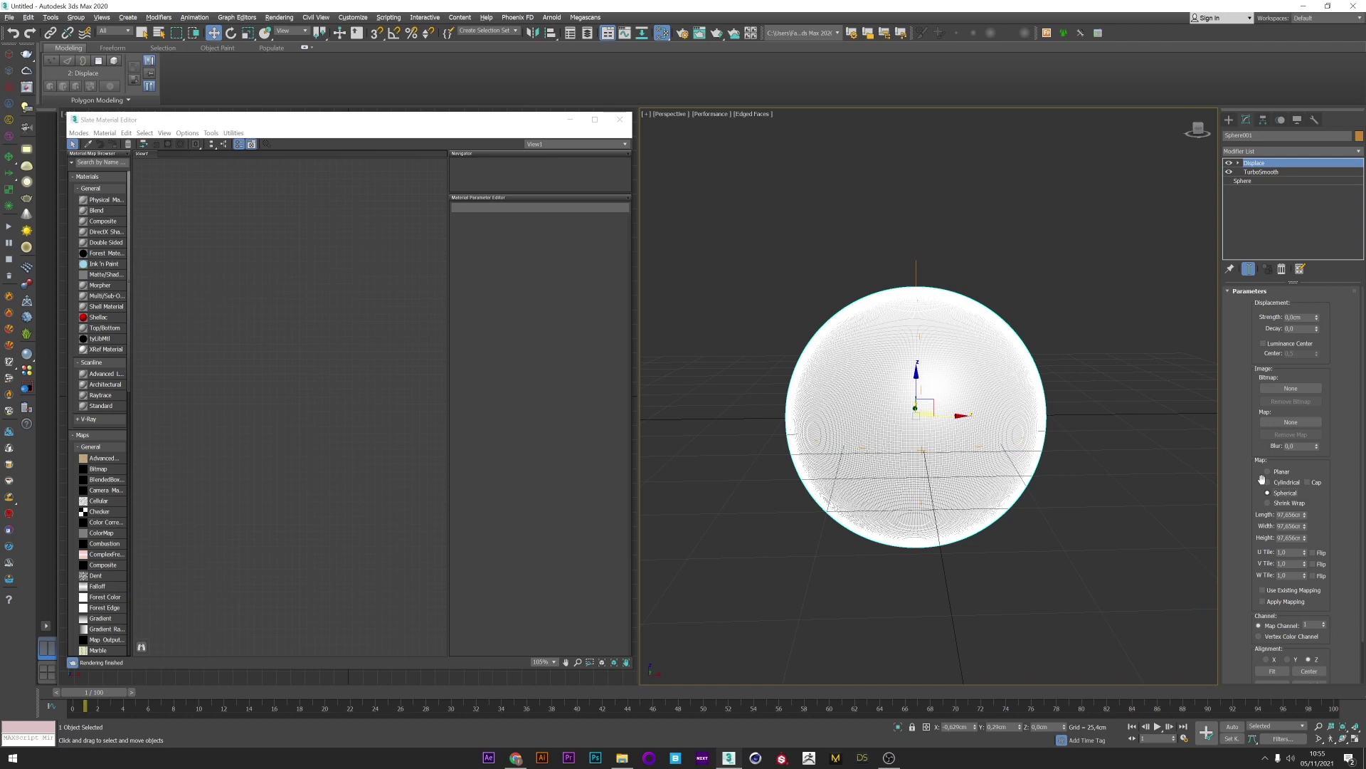
{"action": "mouse_move", "coordinate": [1318, 321]}
{"action": "left_mouse_down"}
{"action": "mouse_move", "coordinate": [1319, 230]}
{"action": "mouse_move", "coordinate": [1316, 281]}
{"action": "left_mouse_up"}
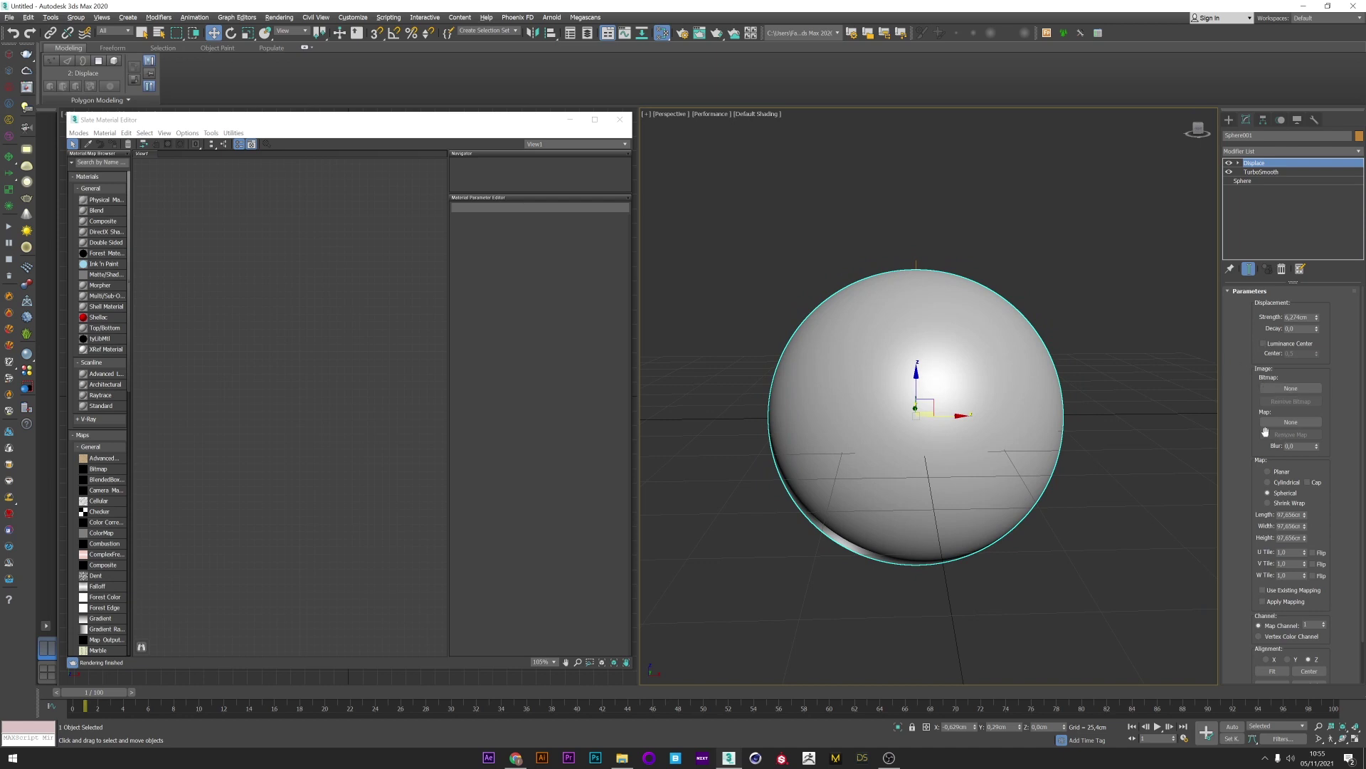
Step: Add a Cellular map as an instance in the Displace map slot and lower strength
{"action": "right_click", "coordinate": [204, 271]}
{"action": "mouse_move", "coordinate": [285, 286]}
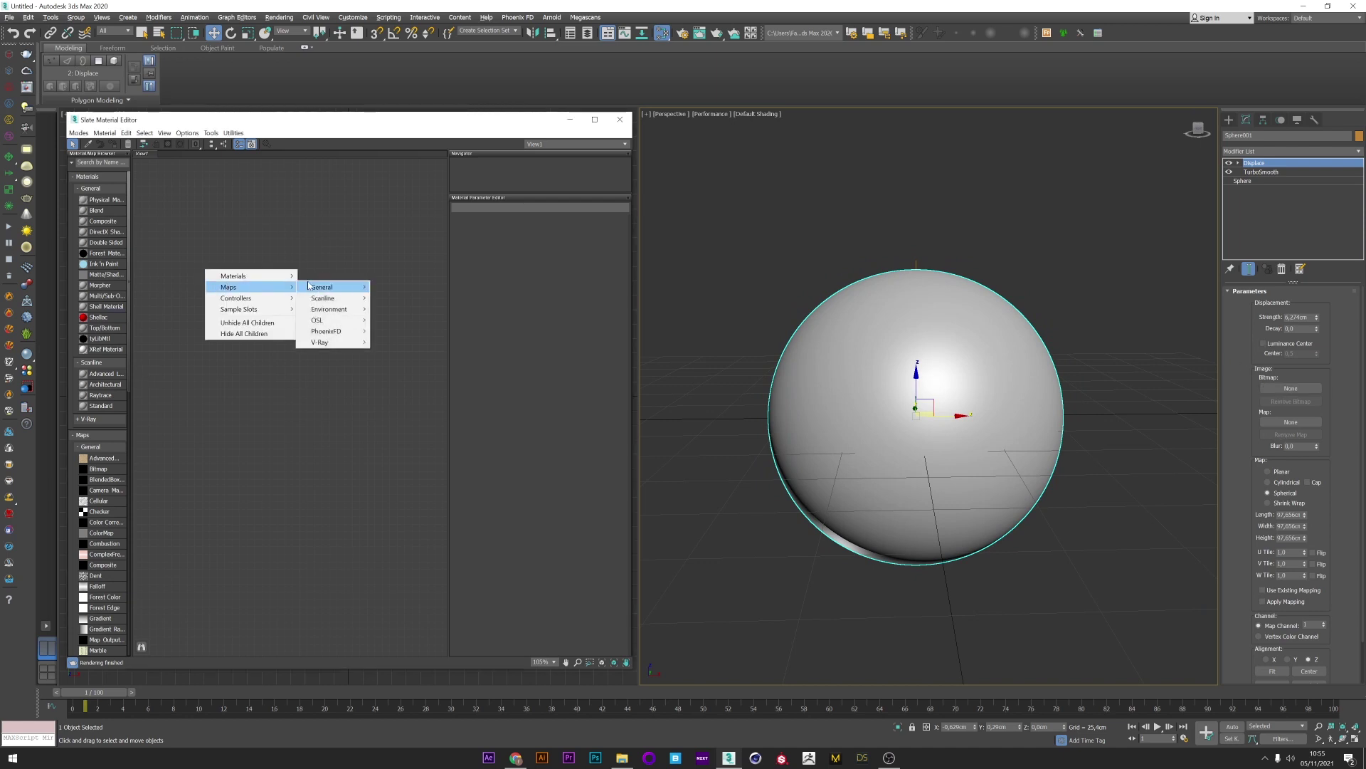
{"action": "left_click", "coordinate": [389, 249]}
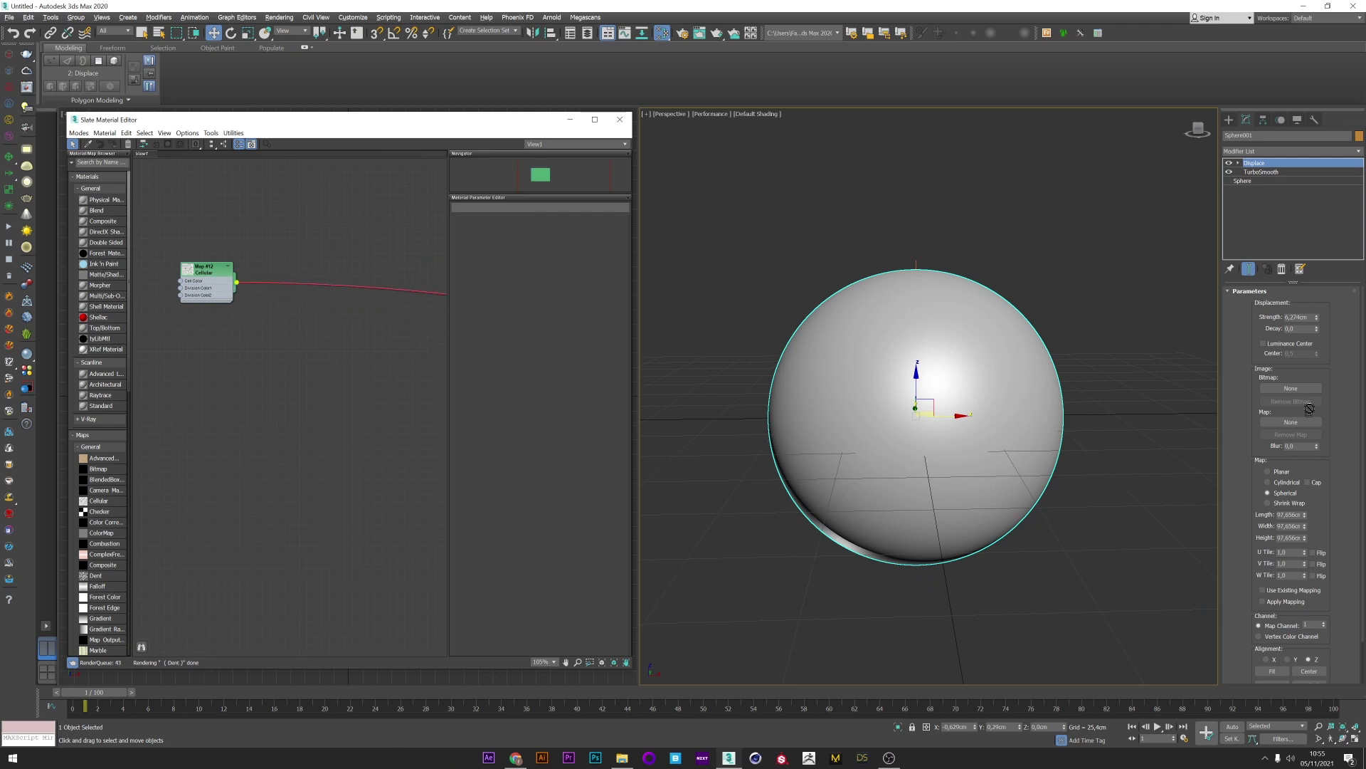
{"action": "left_click_drag", "start_coordinate": [1288, 421], "coordinate": [1289, 423]}
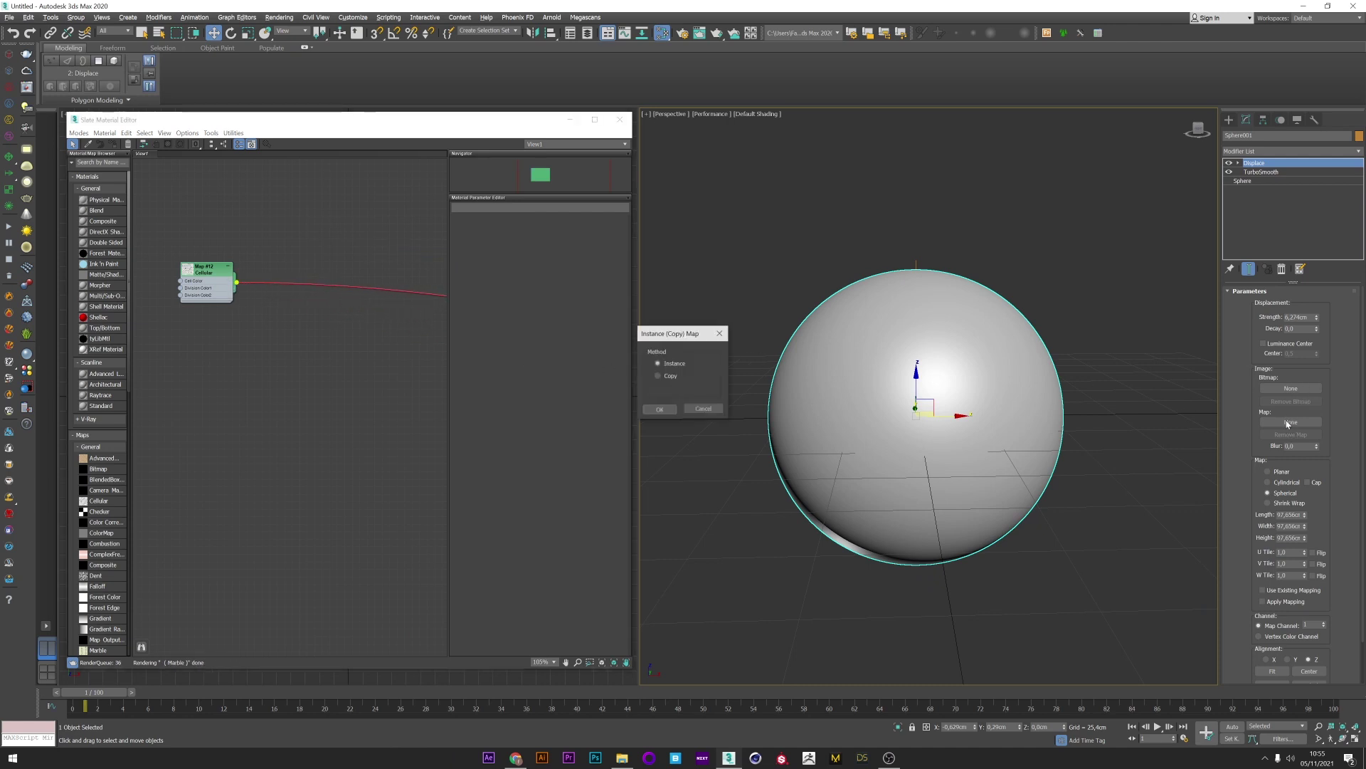
{"action": "left_click", "coordinate": [660, 410]}
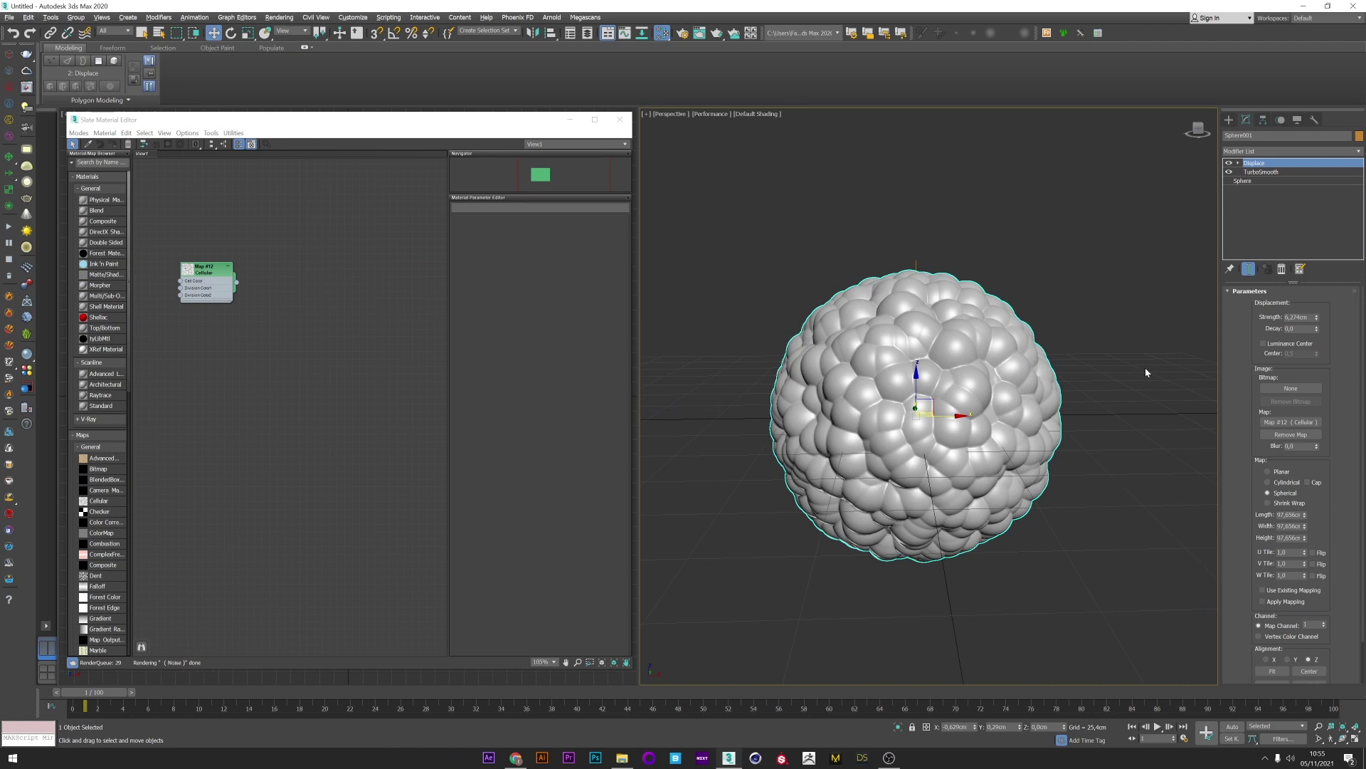
{"action": "left_click_drag", "start_coordinate": [1321, 306], "coordinate": [1318, 400]}
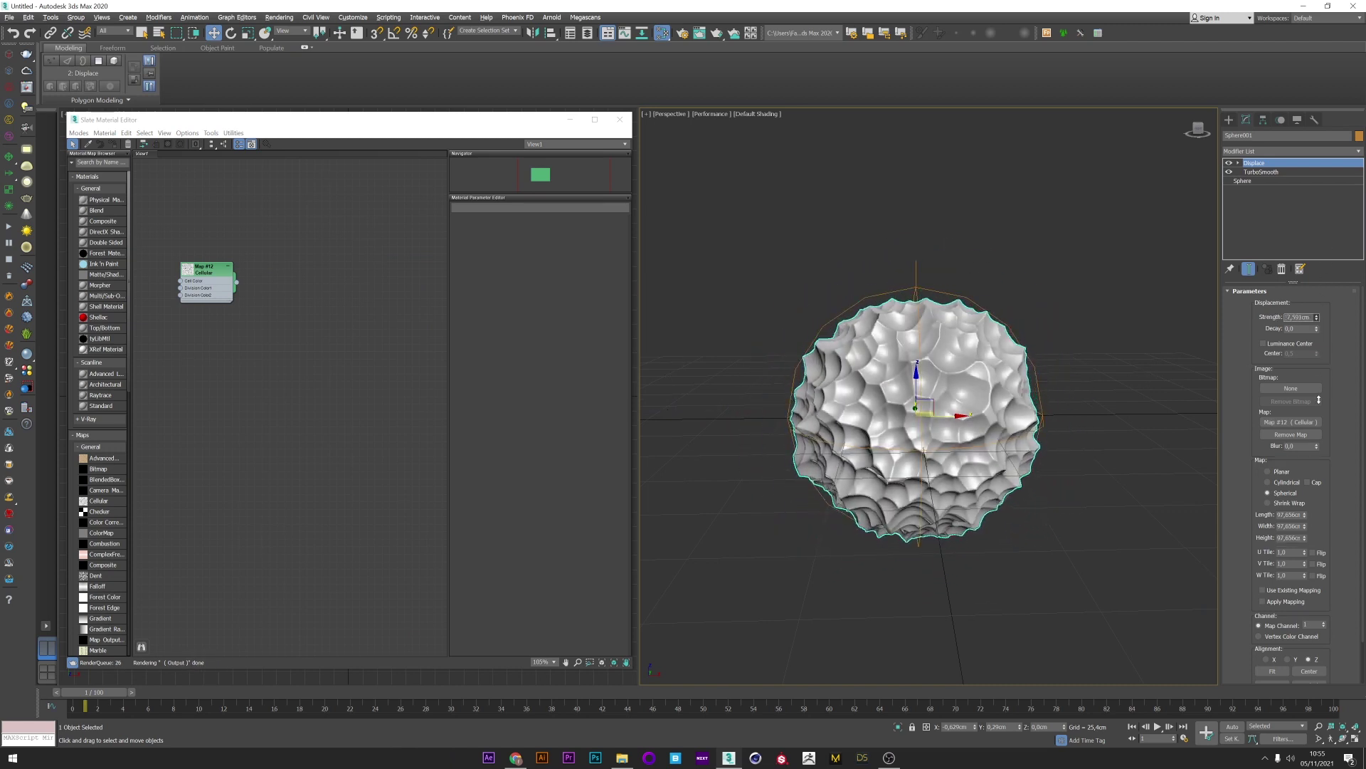
{"action": "middle_click_drag", "start_coordinate": [961, 420], "coordinate": [929, 422], "text": "alt"}
Step: Make the Cellular map fractal circular cells with size 12,4 and slightly more iterations
{"action": "double_click", "coordinate": [191, 288]}
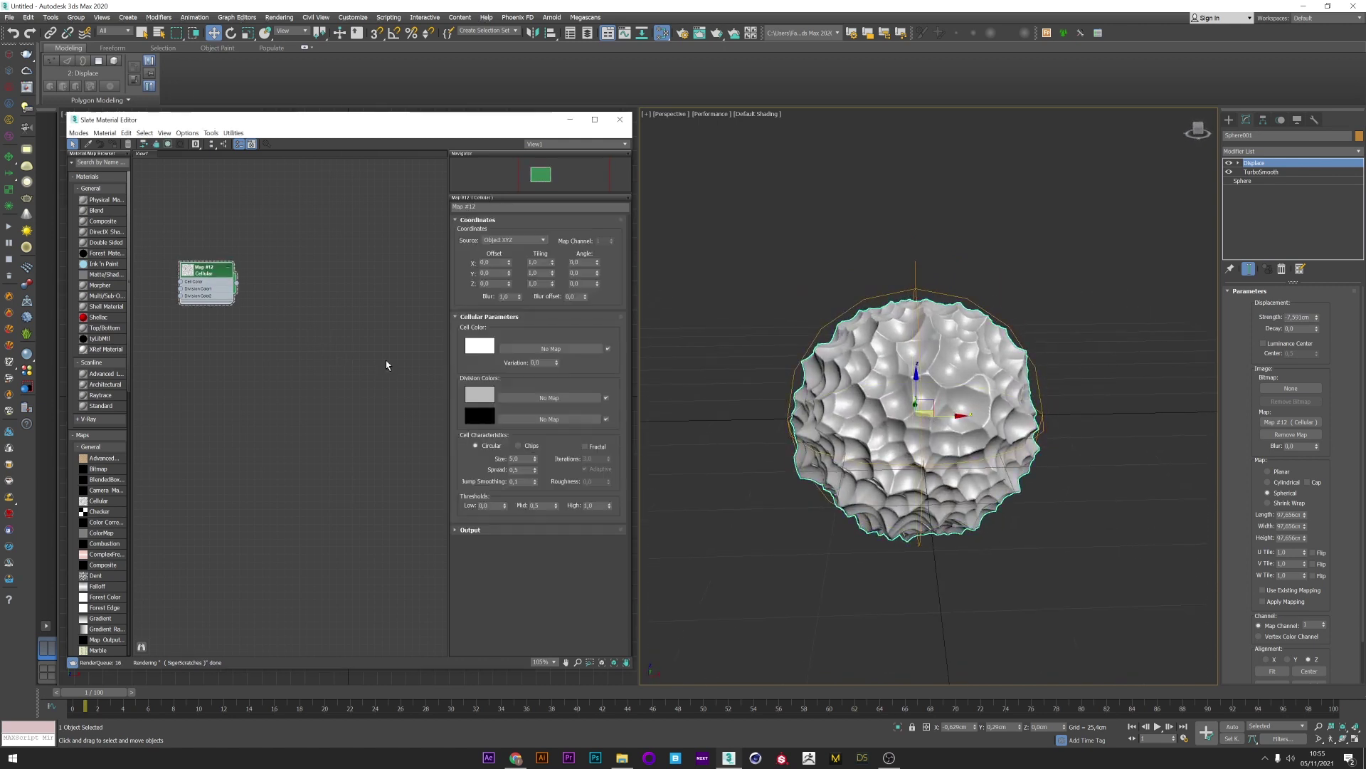
{"action": "left_click", "coordinate": [519, 446]}
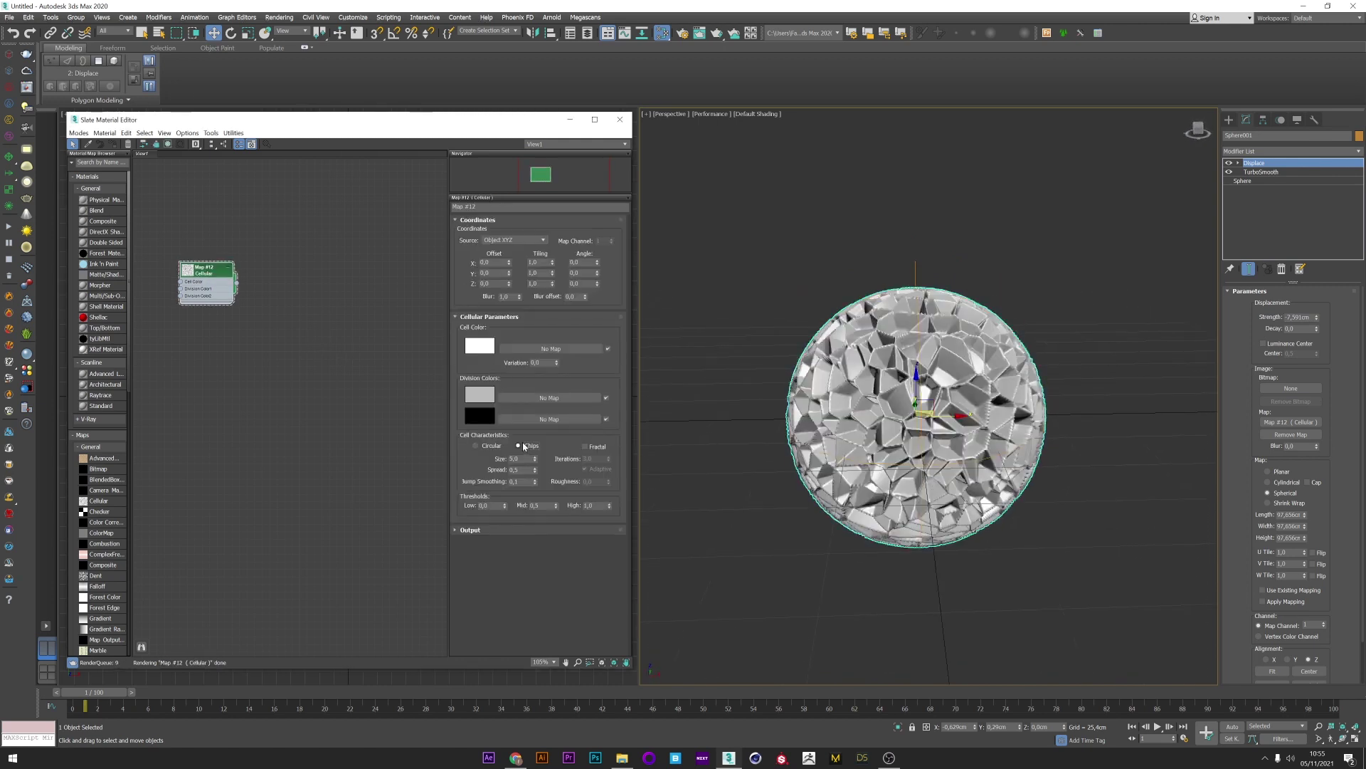
{"action": "left_click", "coordinate": [586, 447]}
{"action": "left_click", "coordinate": [475, 446]}
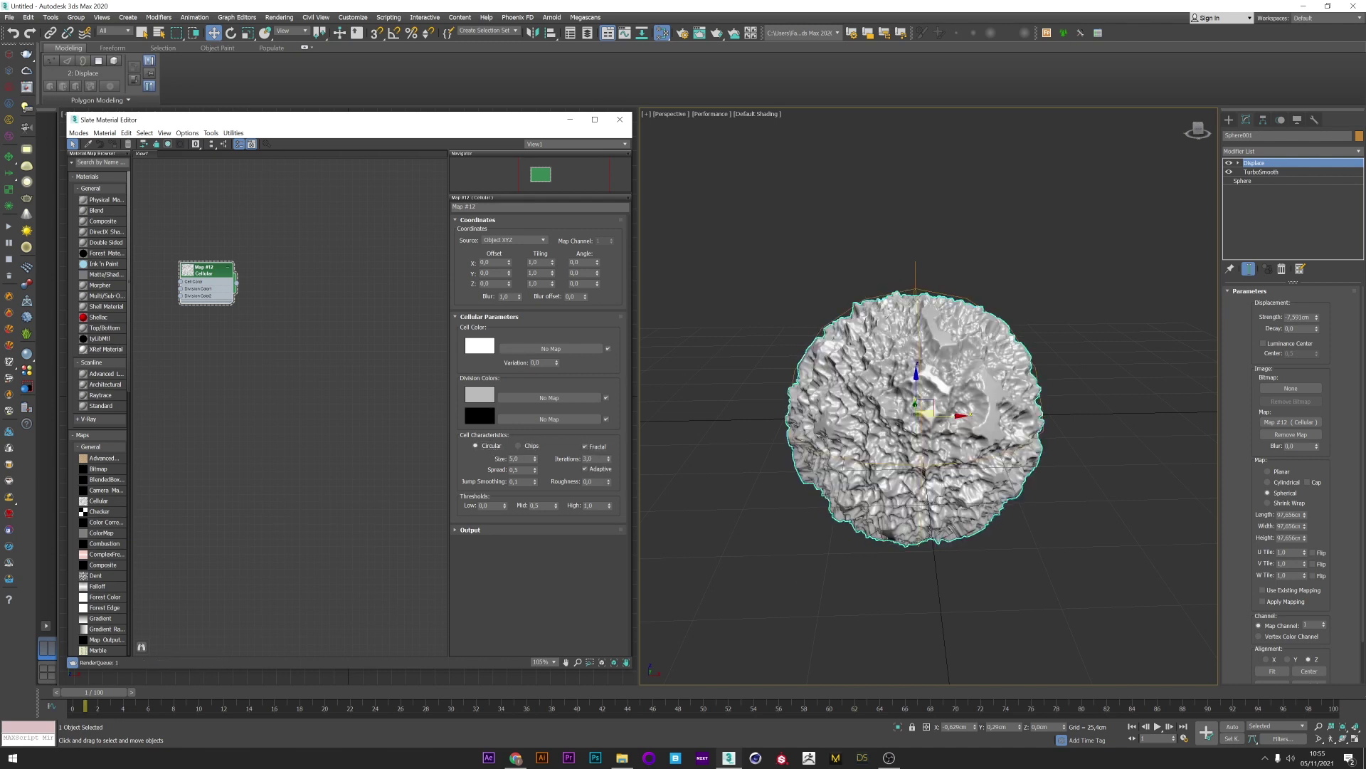
{"action": "left_click_drag", "start_coordinate": [535, 459], "coordinate": [538, 433]}
{"action": "middle_click_drag", "start_coordinate": [832, 423], "coordinate": [914, 425], "text": "alt"}
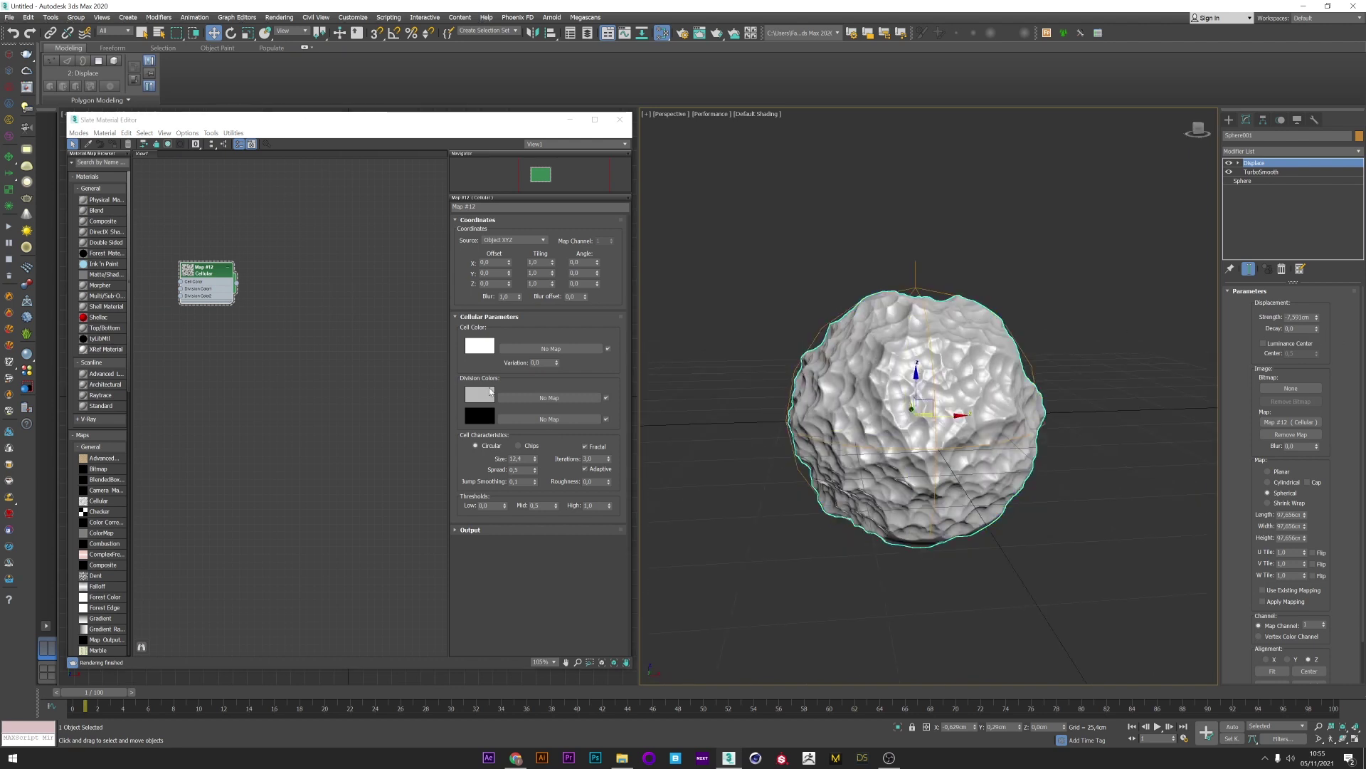
{"action": "left_click_drag", "start_coordinate": [609, 461], "coordinate": [615, 384]}
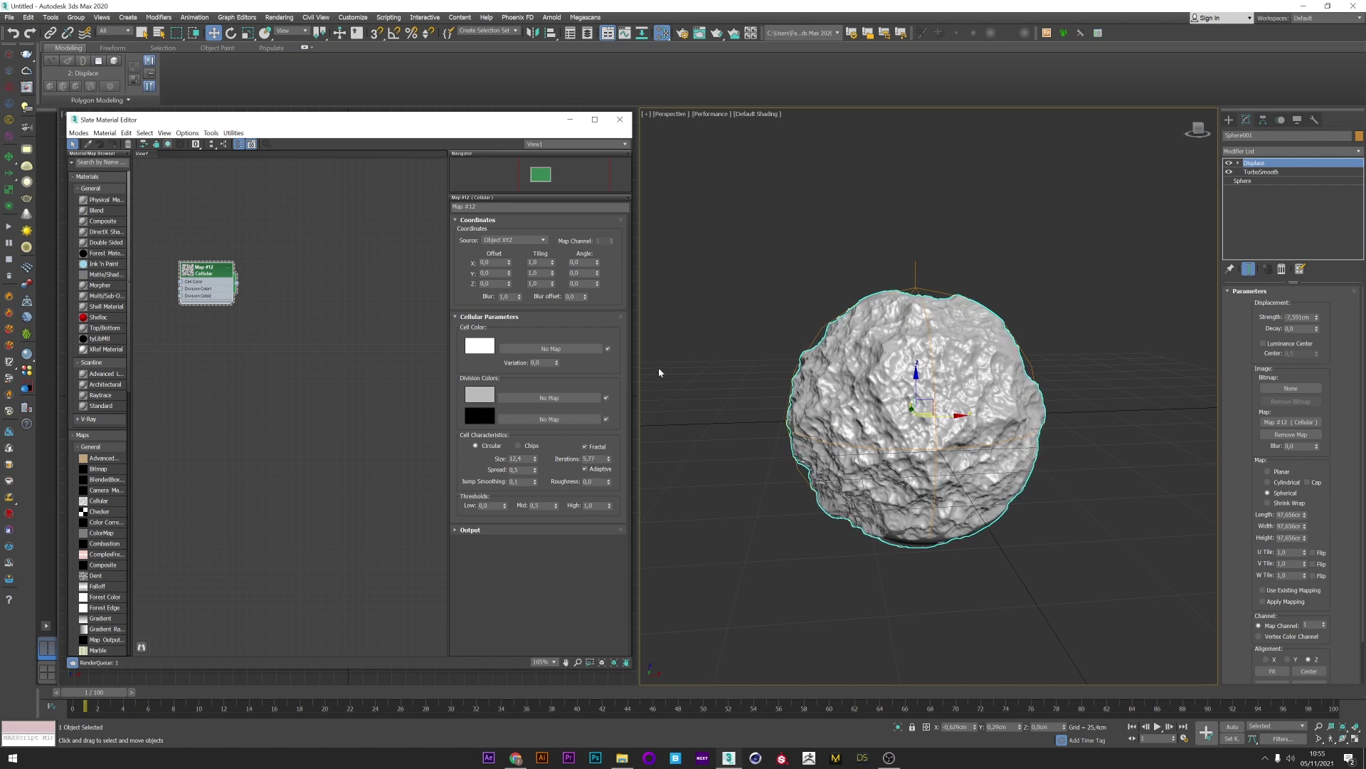
{"action": "middle_click_drag", "start_coordinate": [659, 372], "coordinate": [851, 359], "text": "alt"}
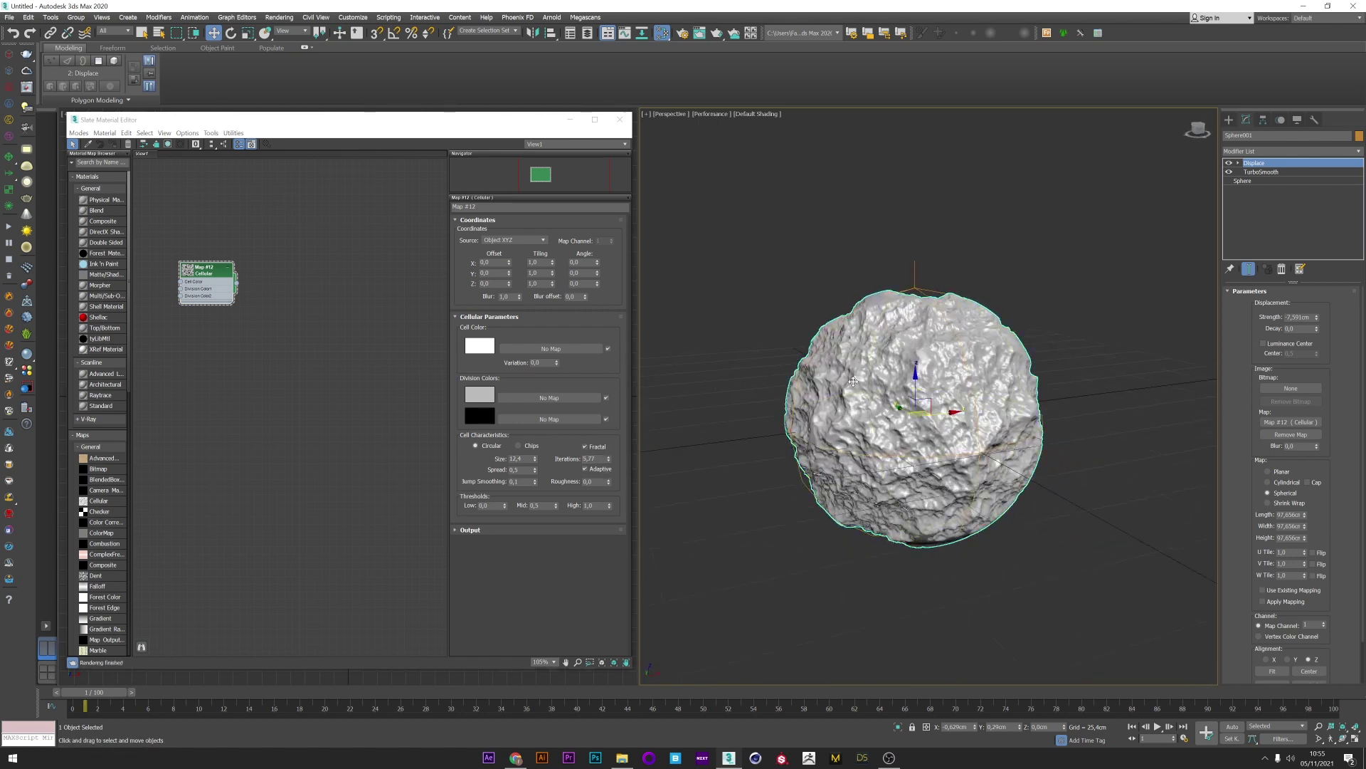
Step: Deepen the displacement strength to -13,74cm and lower the cellular spread
{"action": "left_click_drag", "start_coordinate": [1317, 321], "coordinate": [1313, 346]}
{"action": "middle_click_drag", "start_coordinate": [1016, 436], "coordinate": [890, 445], "text": "alt"}
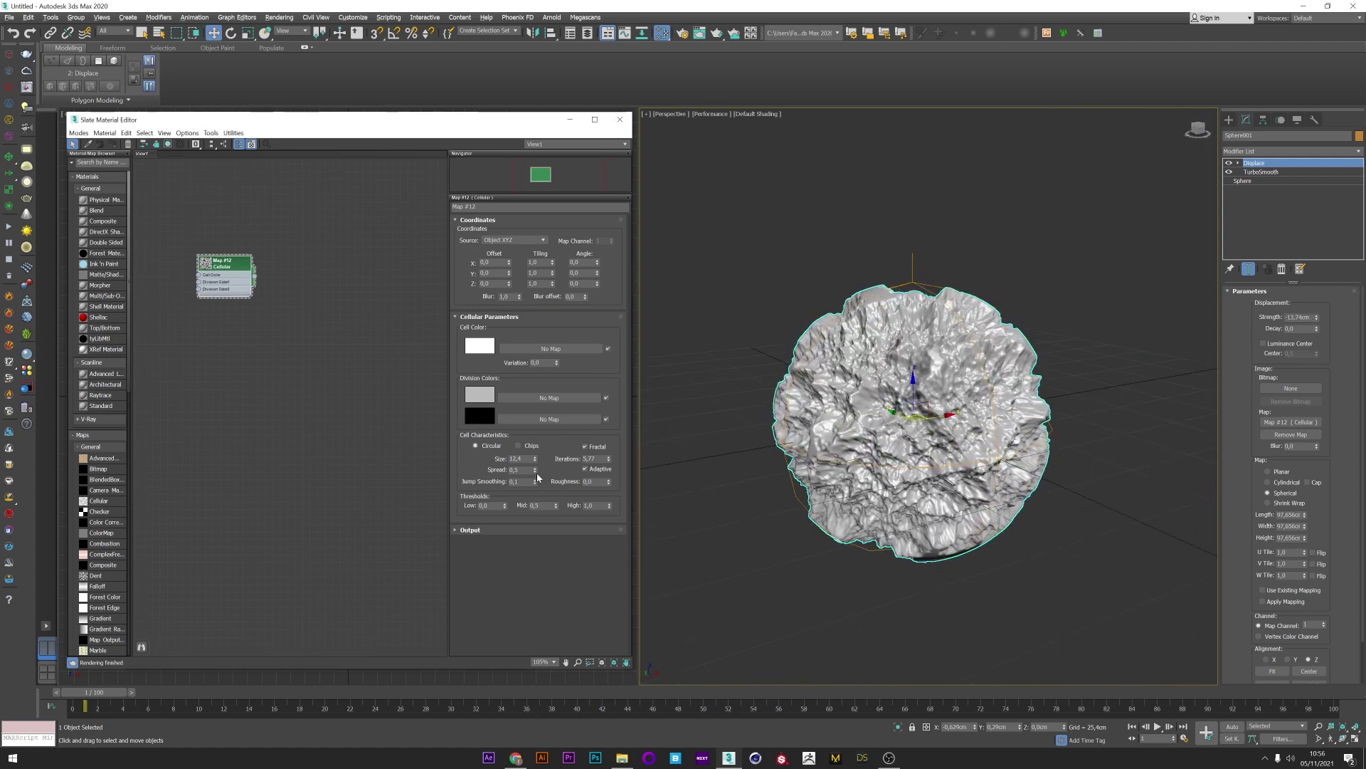
{"action": "left_click_drag", "start_coordinate": [535, 471], "coordinate": [550, 460]}
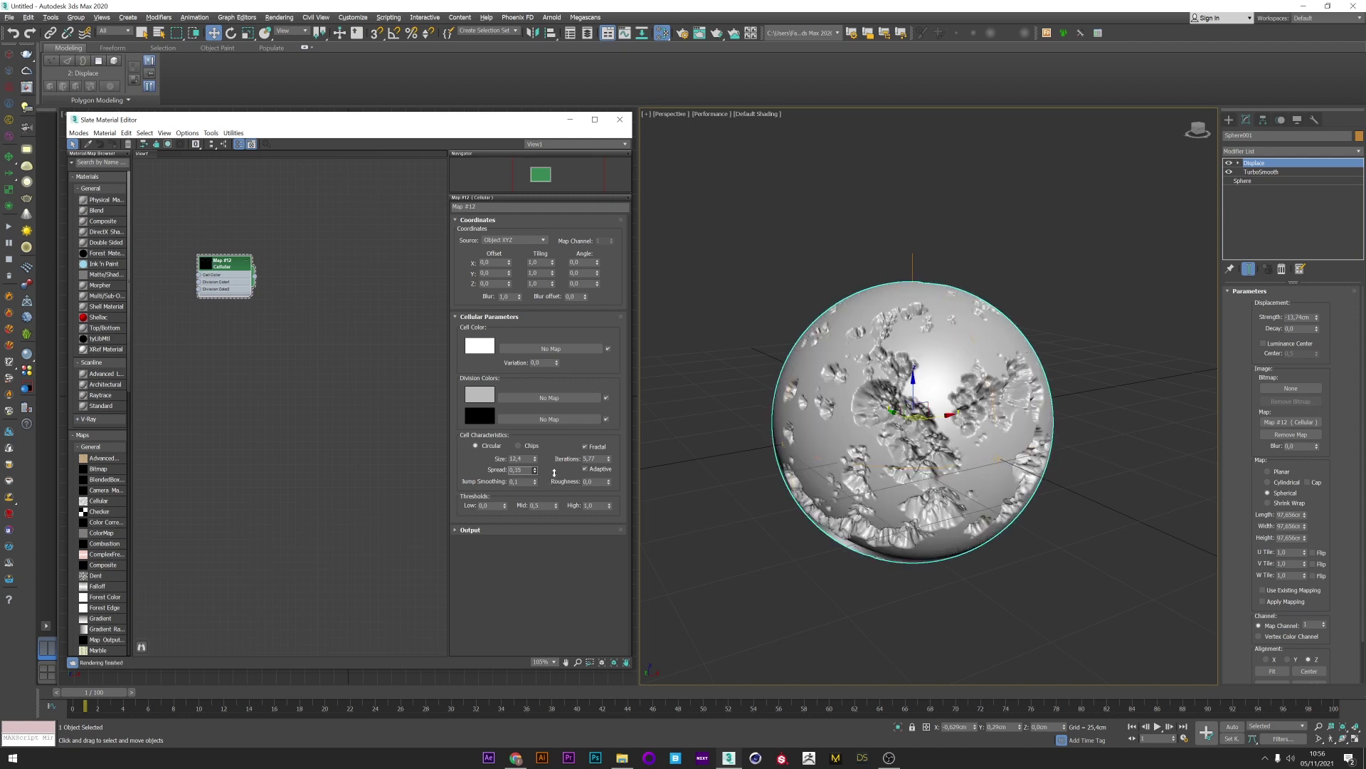
Step: Add a Noise map and wire it into the Displace map slot as a copy
{"action": "right_click", "coordinate": [257, 326]}
{"action": "mouse_move", "coordinate": [306, 350]}
{"action": "mouse_move", "coordinate": [371, 352]}
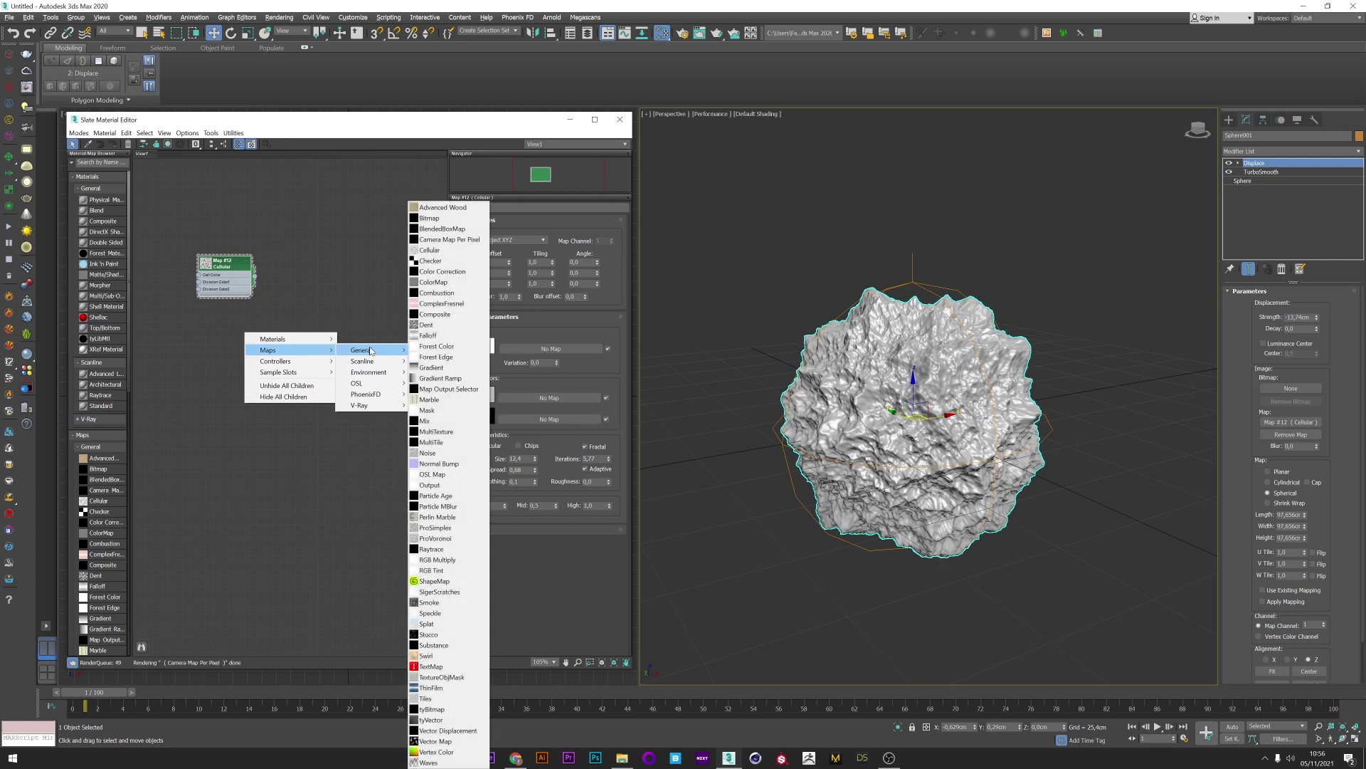
{"action": "left_click", "coordinate": [426, 454]}
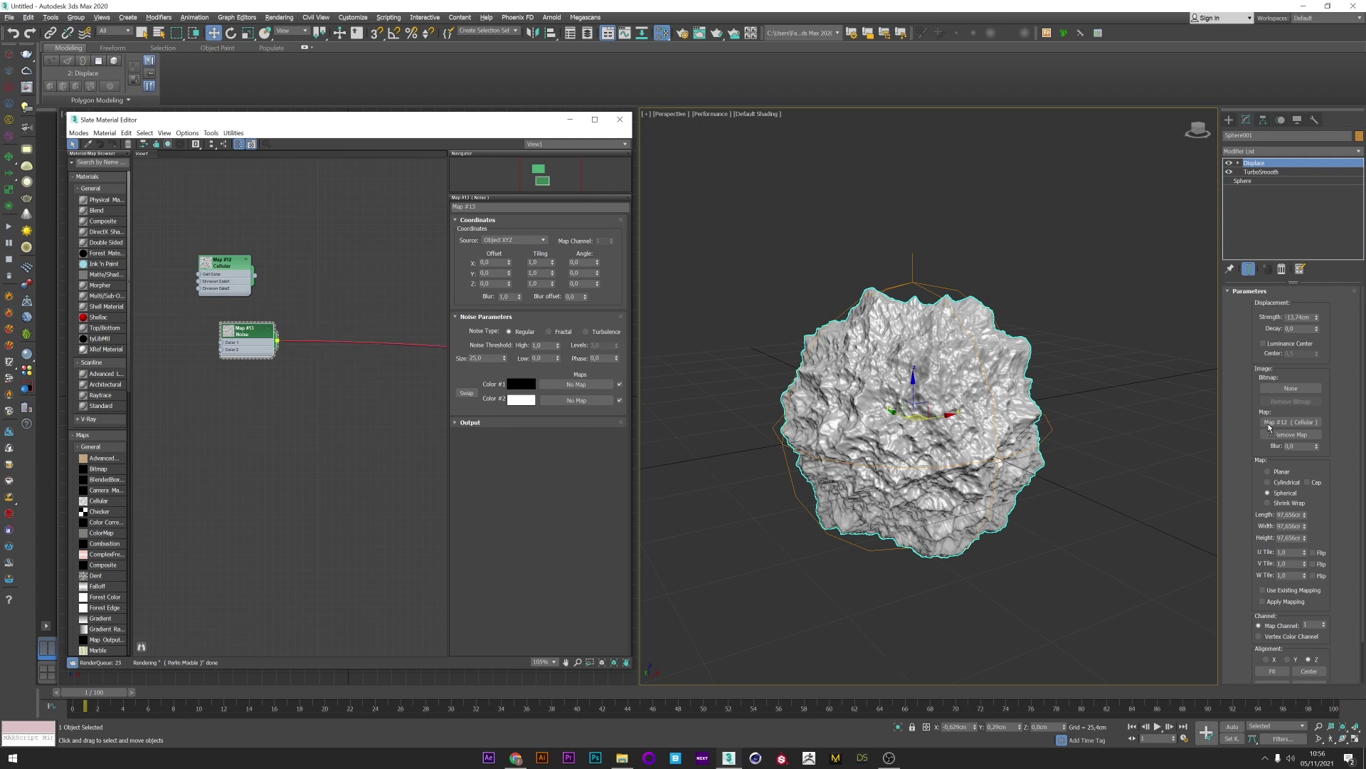
{"action": "left_click_drag", "start_coordinate": [1269, 427], "coordinate": [1270, 425]}
{"action": "left_click", "coordinate": [659, 411]}
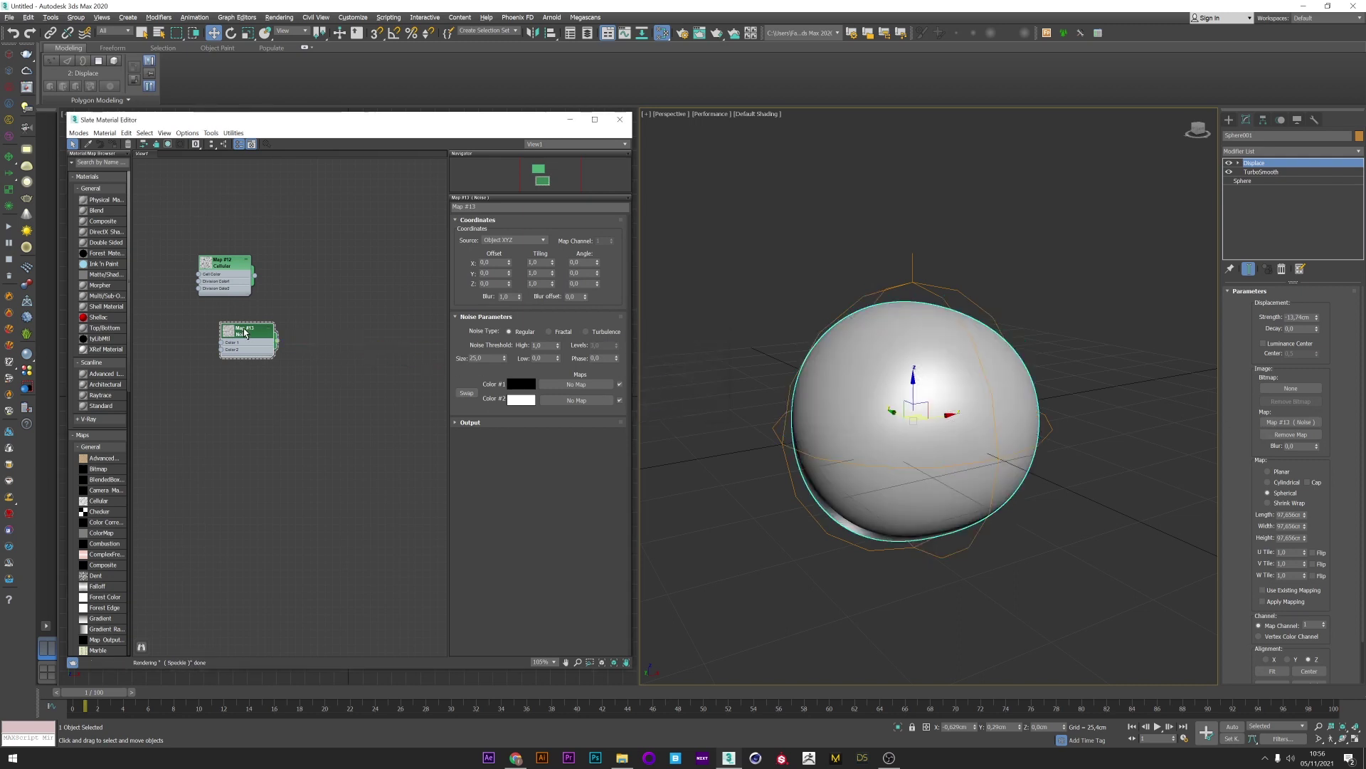
Step: Set the noise to Fractal, Size 4, Levels 10, Low 0,315, with strength 18,948cm
{"action": "type", "text": "1"}
{"action": "key", "text": "Return"}
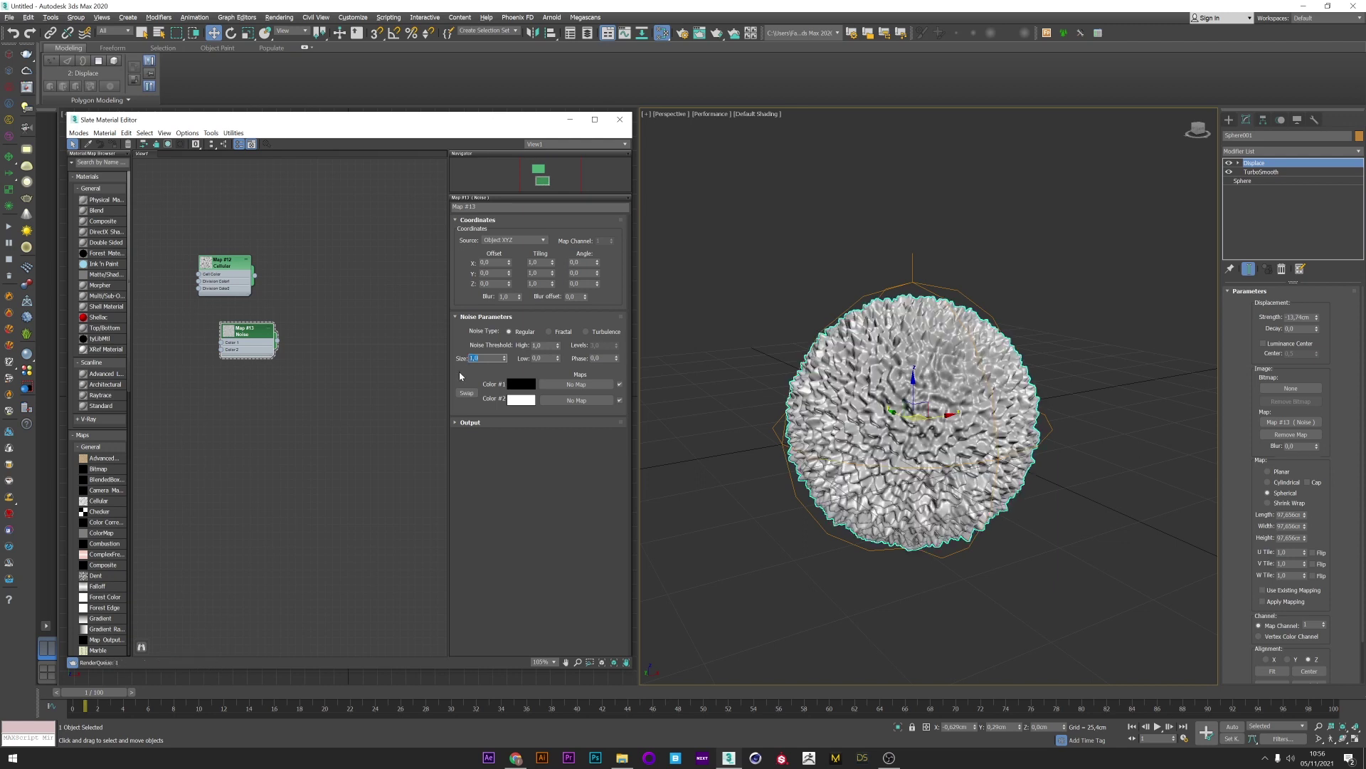
{"action": "type", "text": "4"}
{"action": "key", "text": "Return"}
{"action": "left_click_drag", "start_coordinate": [1316, 319], "coordinate": [1281, 132]}
{"action": "left_click", "coordinate": [549, 332]}
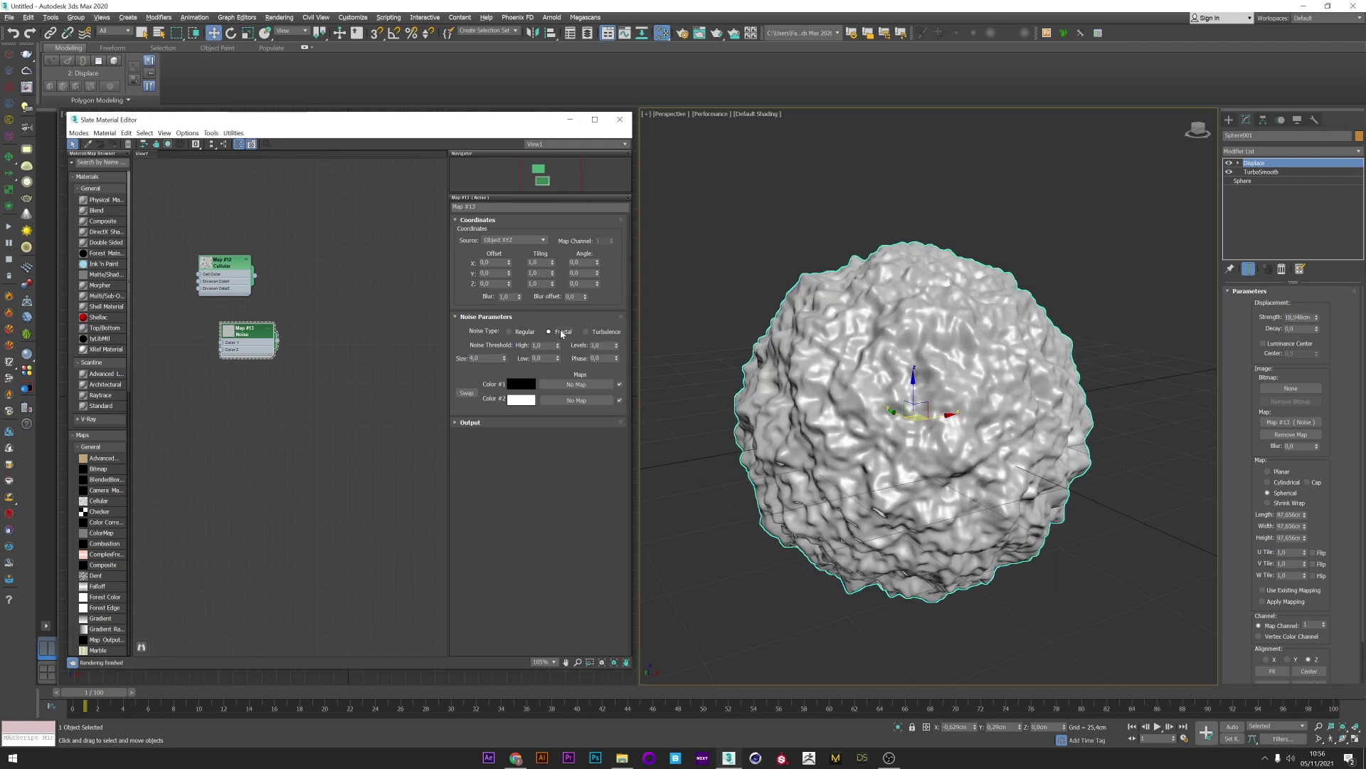
{"action": "left_click_drag", "start_coordinate": [617, 346], "coordinate": [611, 315]}
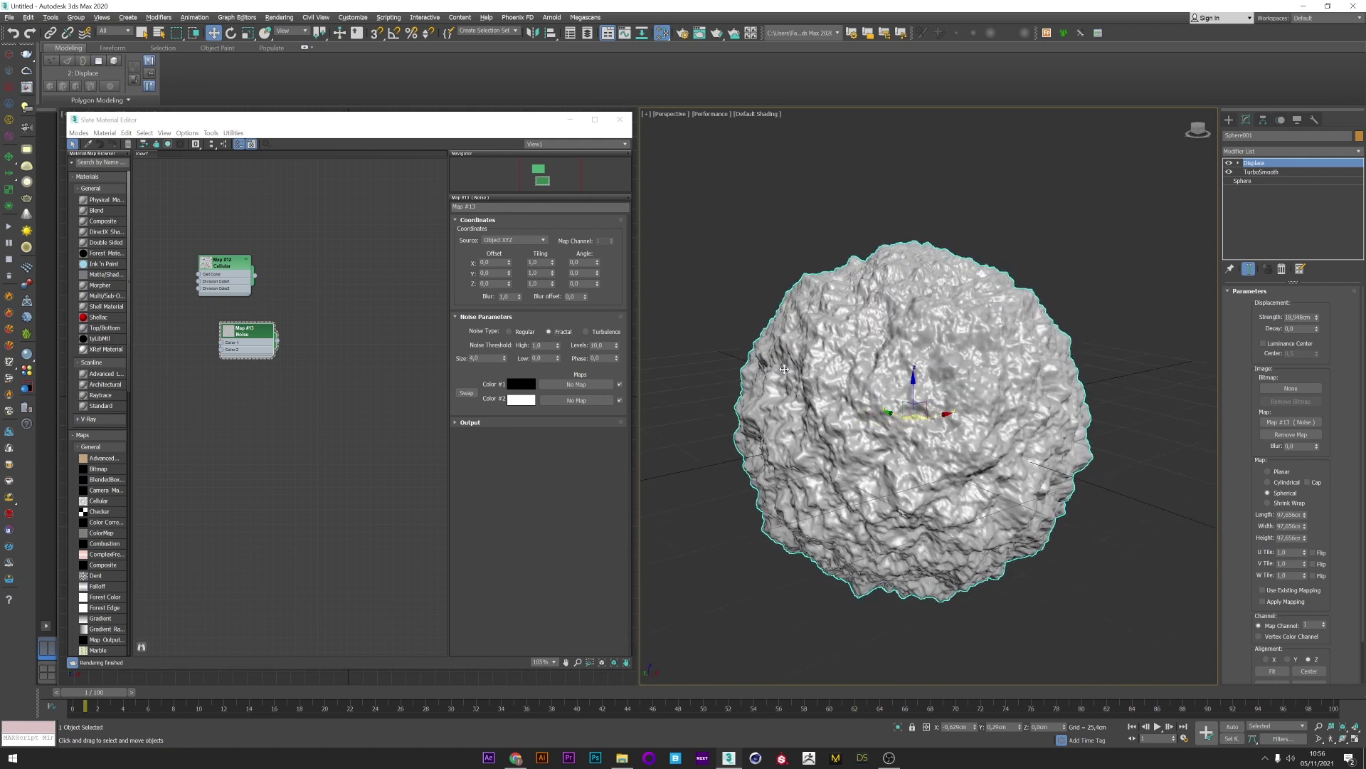
{"action": "left_click_drag", "start_coordinate": [558, 358], "coordinate": [557, 322]}
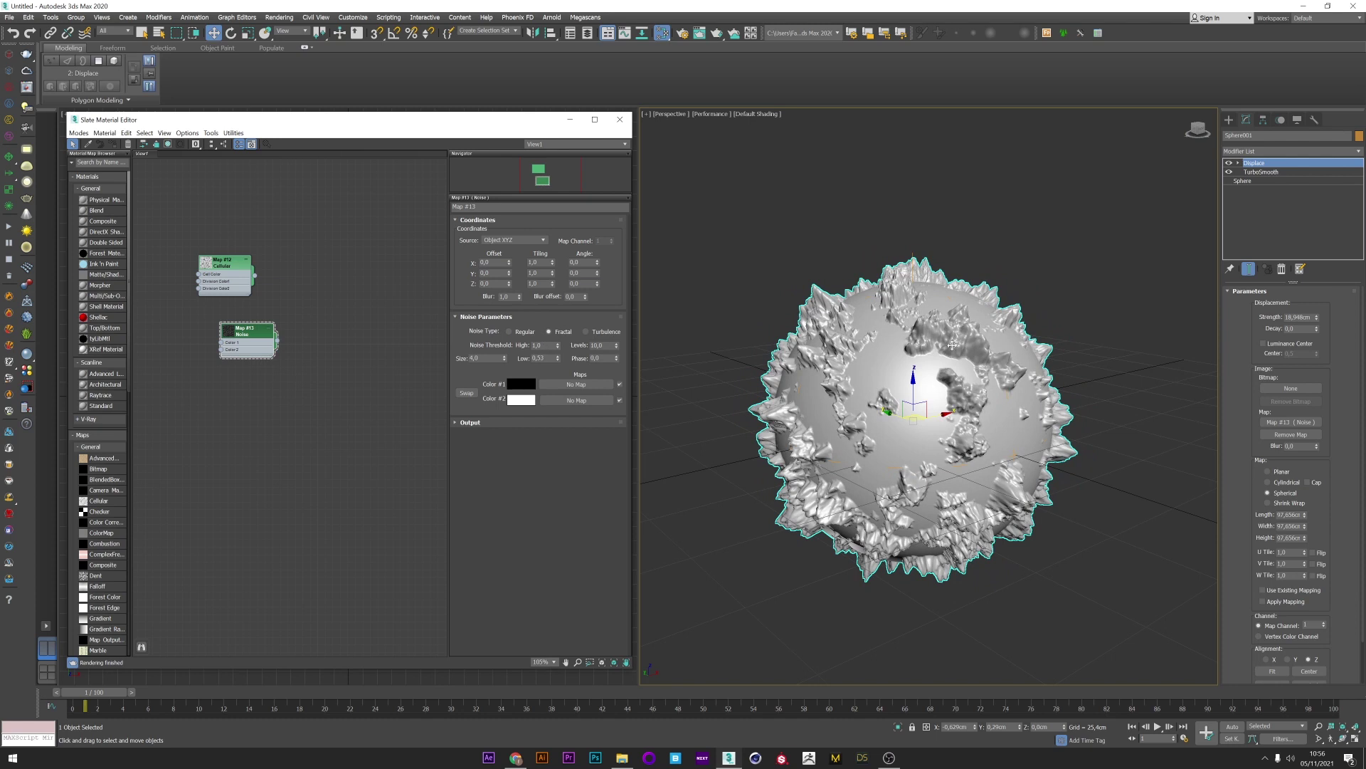
{"action": "middle_click_drag", "start_coordinate": [893, 340], "coordinate": [840, 361], "text": "alt"}
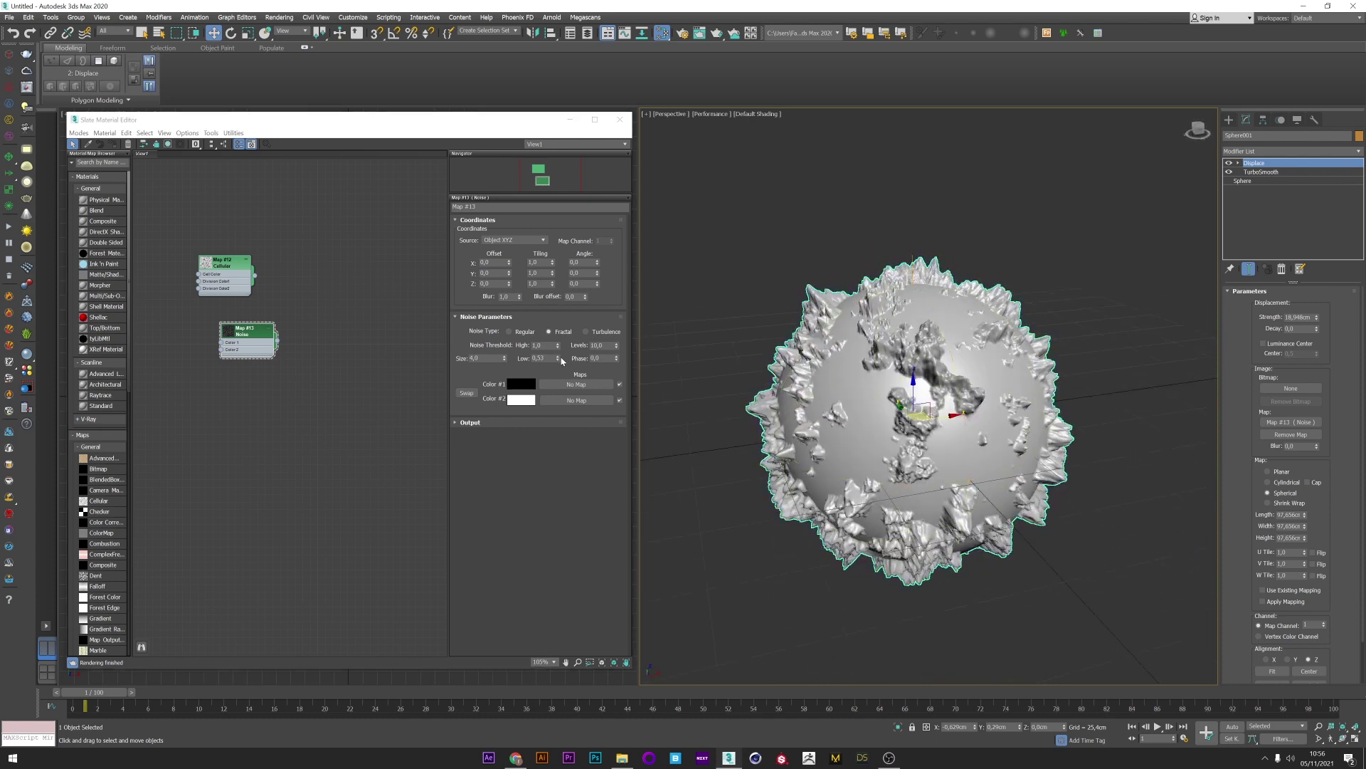
{"action": "left_click_drag", "start_coordinate": [558, 358], "coordinate": [557, 374]}
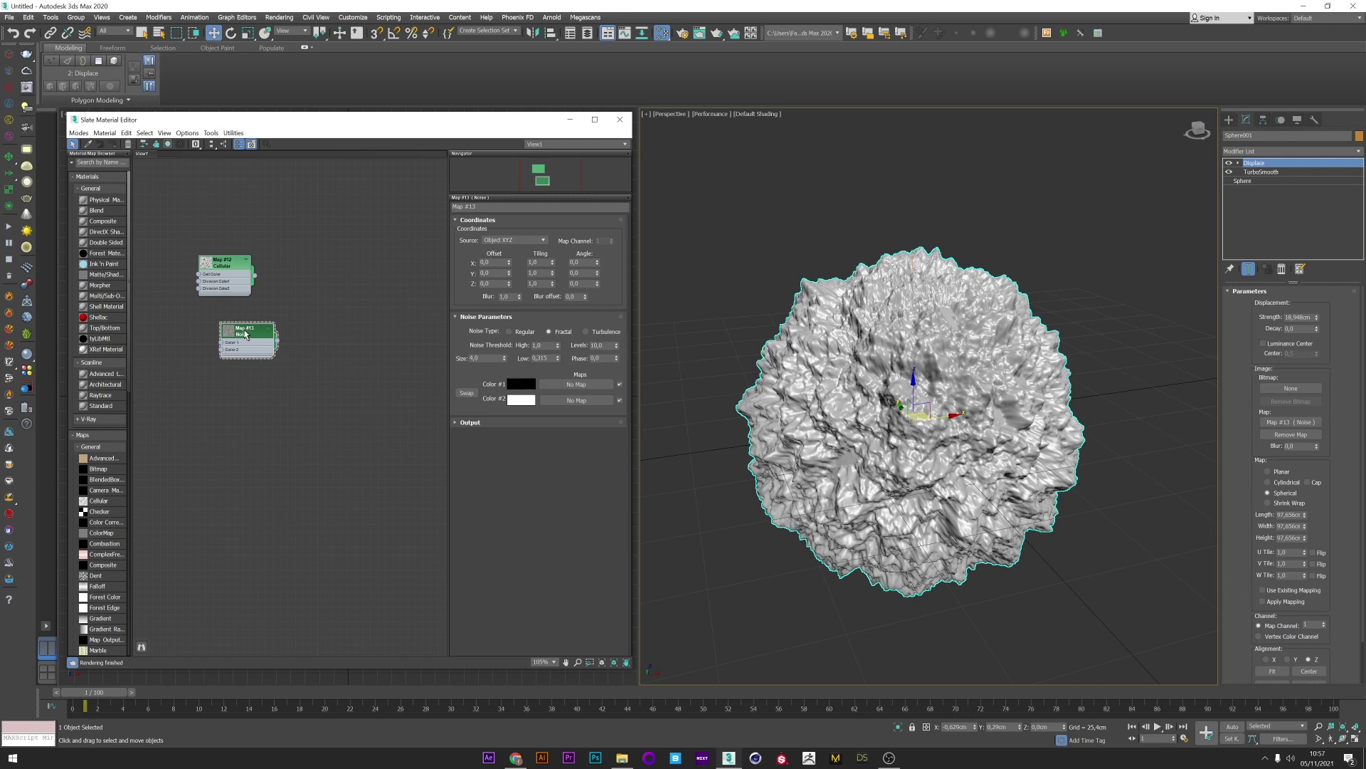
Step: Rearrange the Noise node and review the Cellular and Noise map parameters
{"action": "left_click_drag", "start_coordinate": [245, 334], "coordinate": [207, 334]}
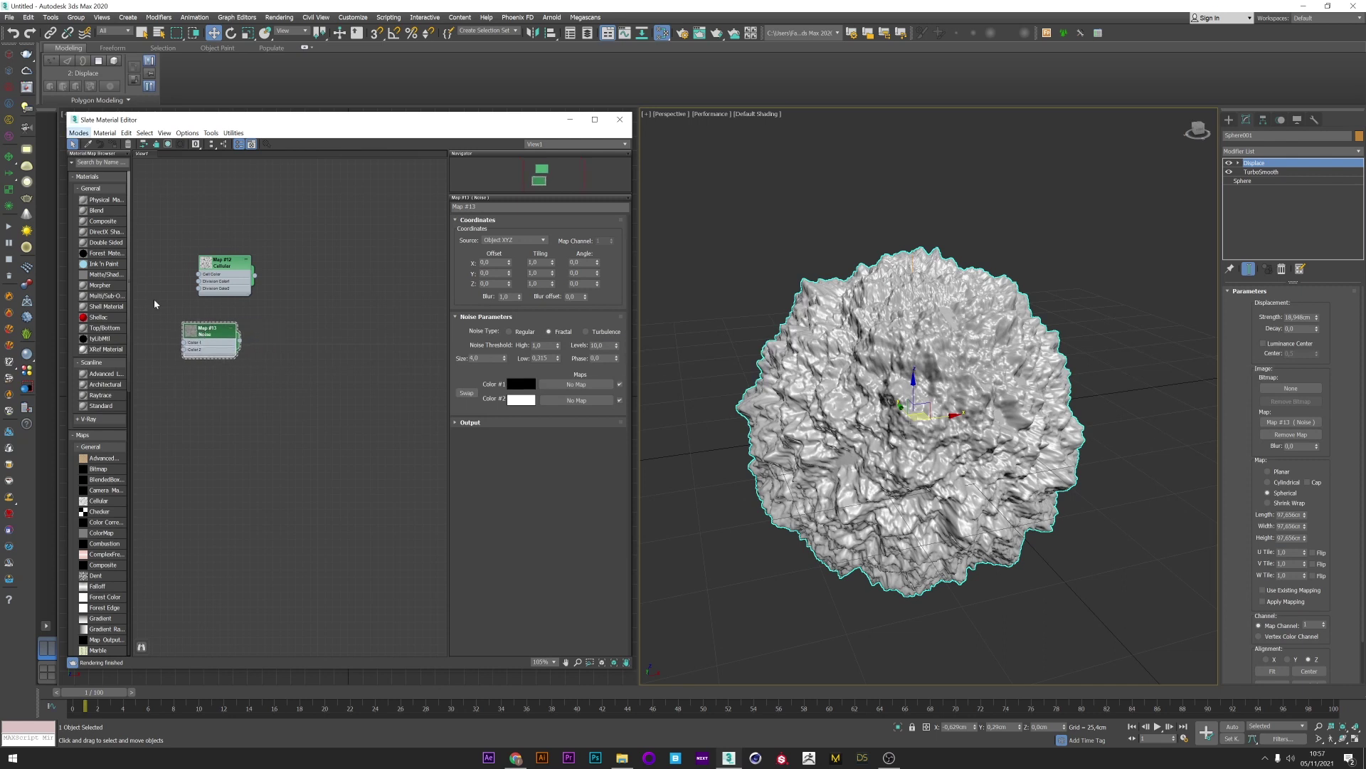
{"action": "double_click", "coordinate": [223, 274]}
{"action": "double_click", "coordinate": [209, 333]}
{"action": "scroll", "coordinate": [398, 388], "scroll_direction": "down", "scroll_amount": 1}
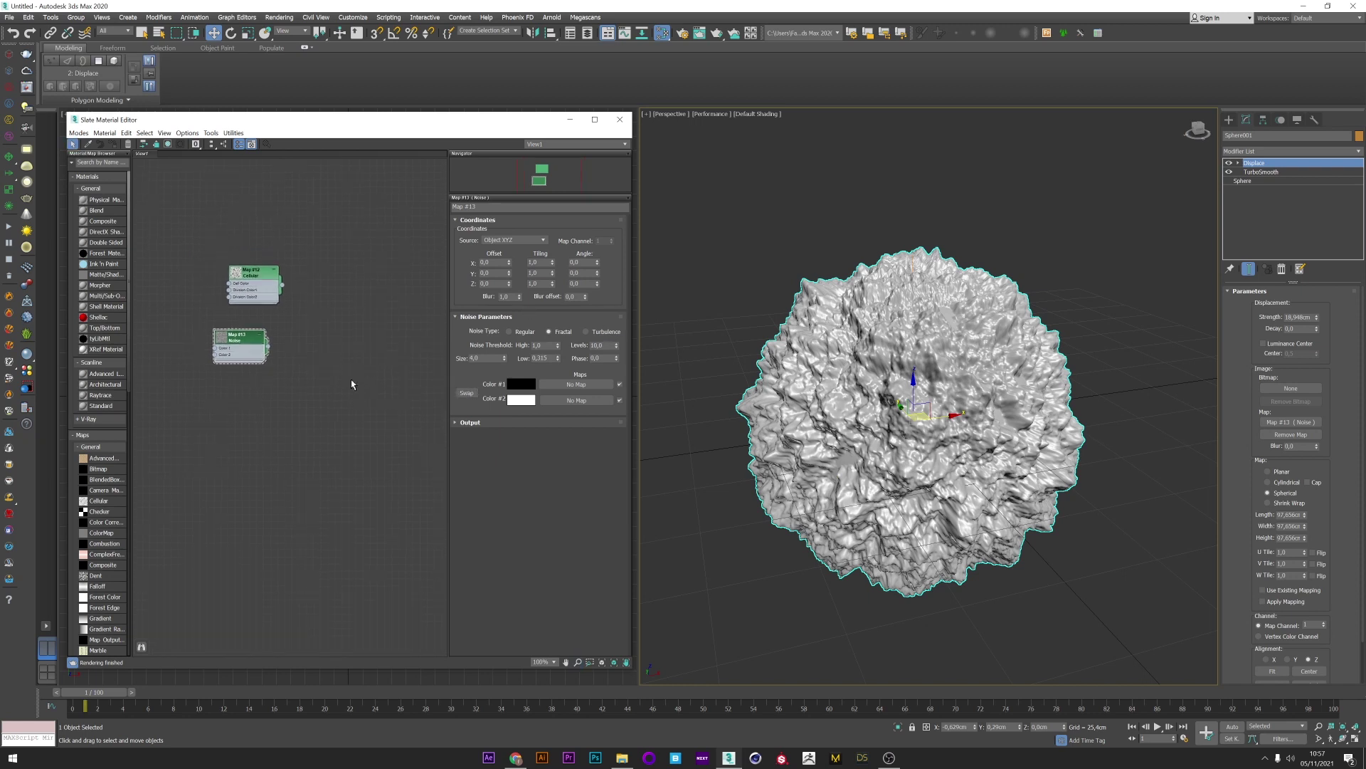
{"action": "right_click", "coordinate": [343, 379]}
Step: Add a Composite map to the Displace map slot with Cellular feeding Layer 1
{"action": "mouse_move", "coordinate": [358, 398]}
{"action": "mouse_move", "coordinate": [476, 400]}
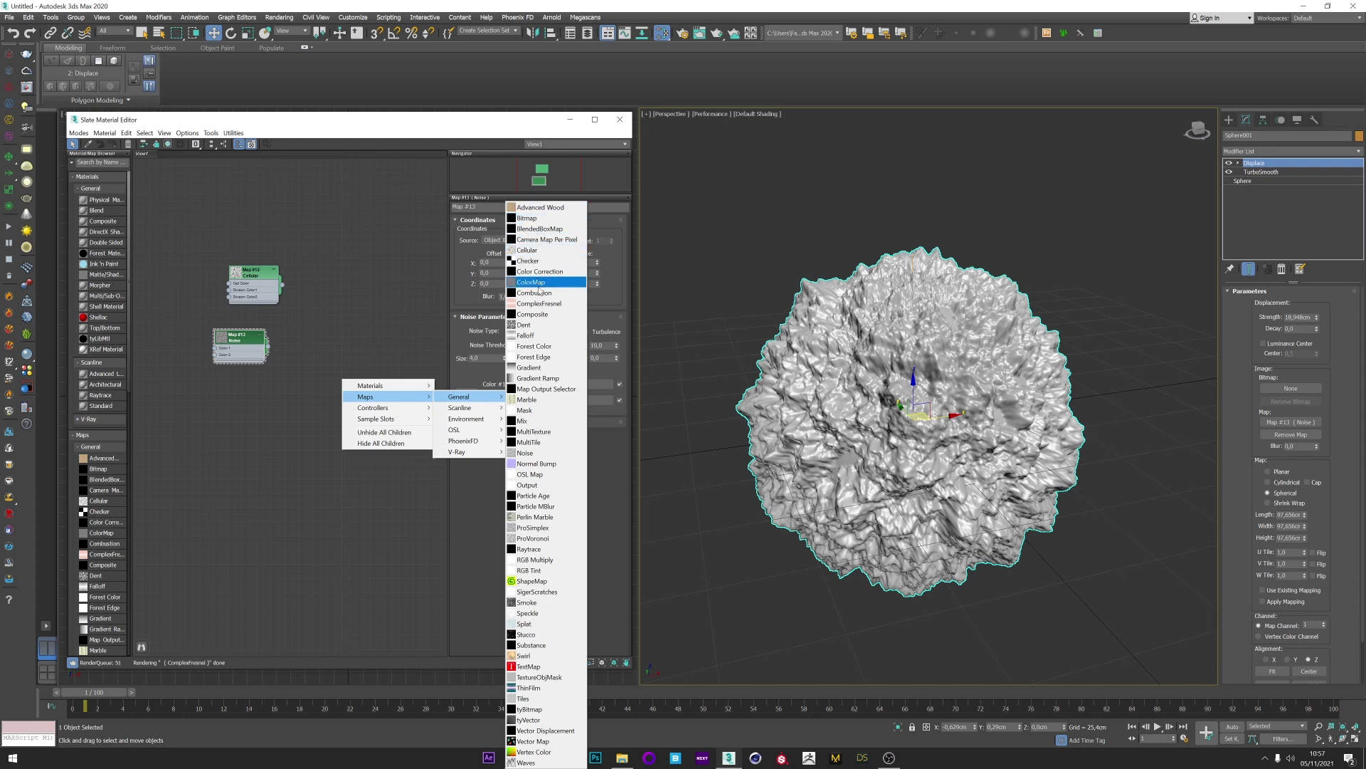
{"action": "left_click", "coordinate": [539, 314]}
{"action": "left_click_drag", "start_coordinate": [344, 379], "coordinate": [350, 319]}
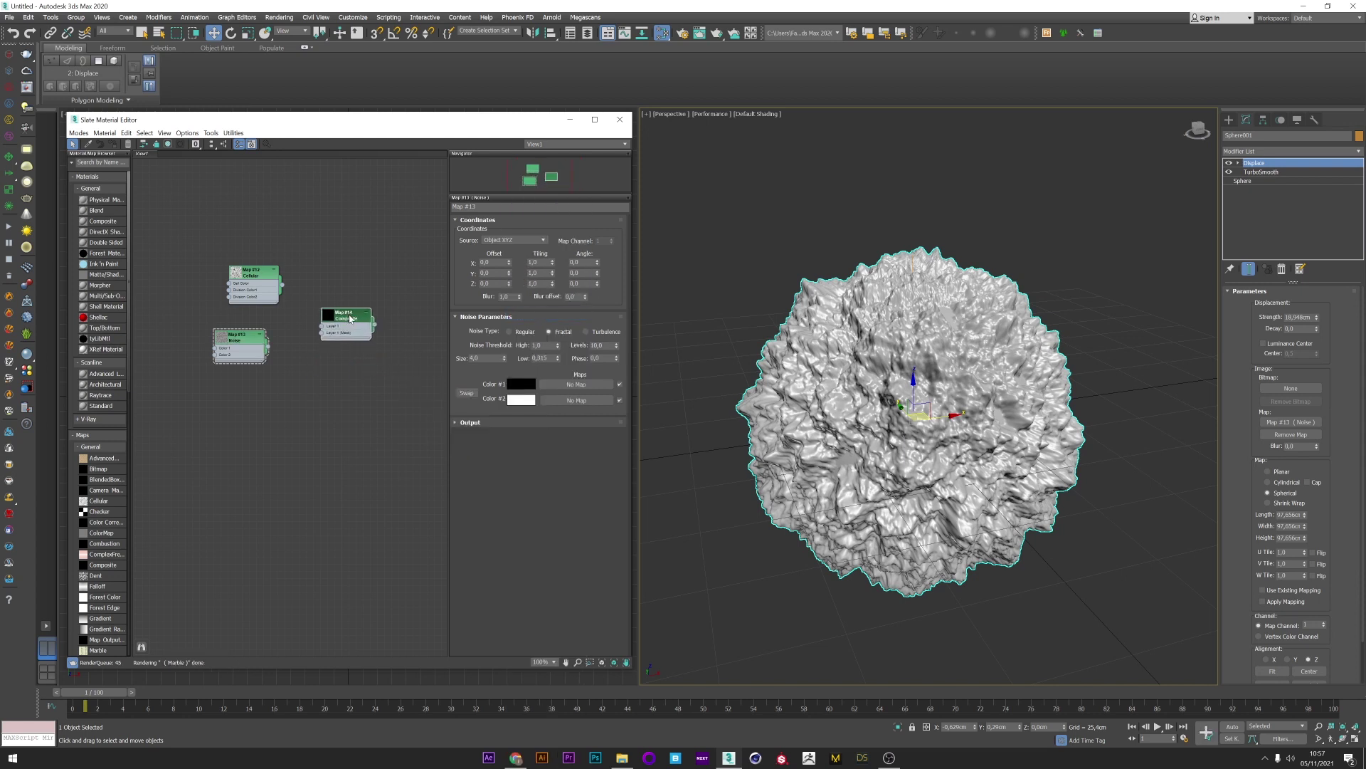
{"action": "double_click", "coordinate": [350, 319]}
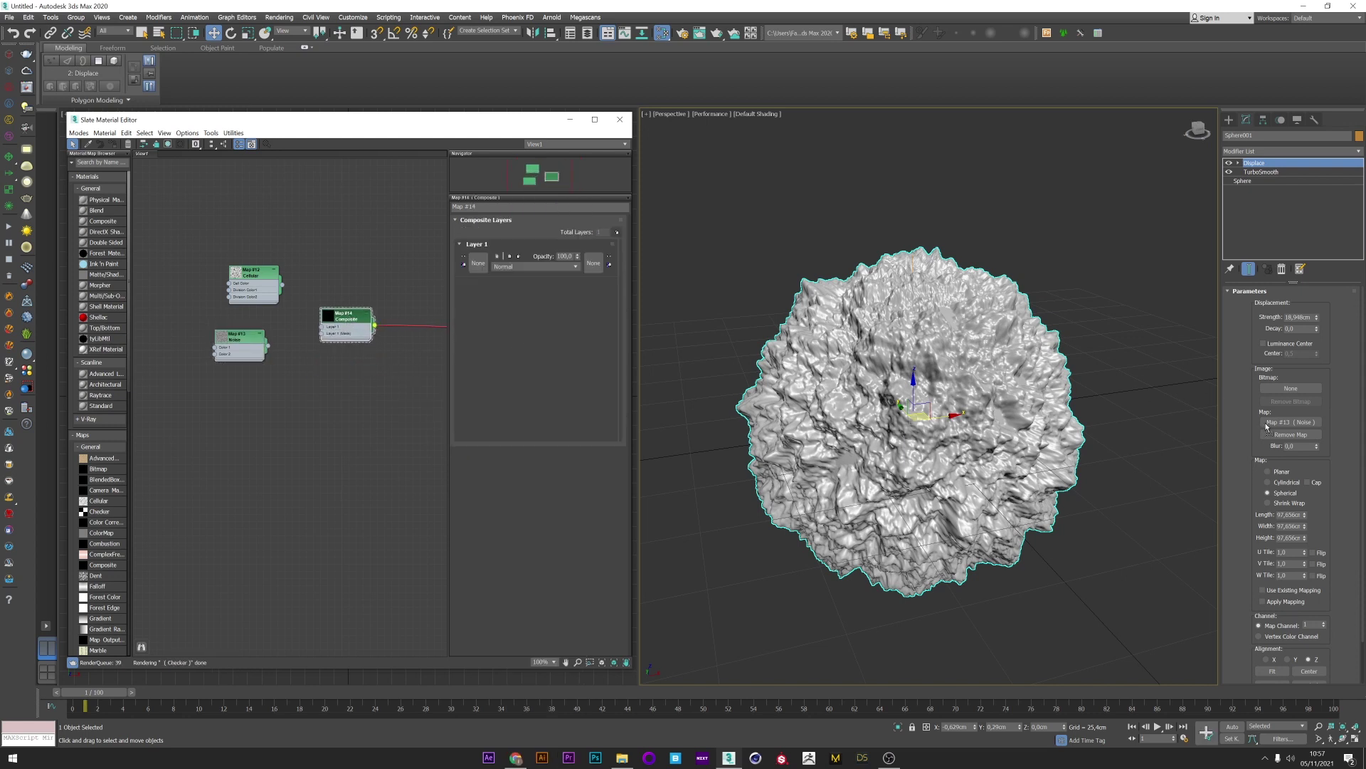
{"action": "left_click_drag", "start_coordinate": [1275, 426], "coordinate": [1274, 425]}
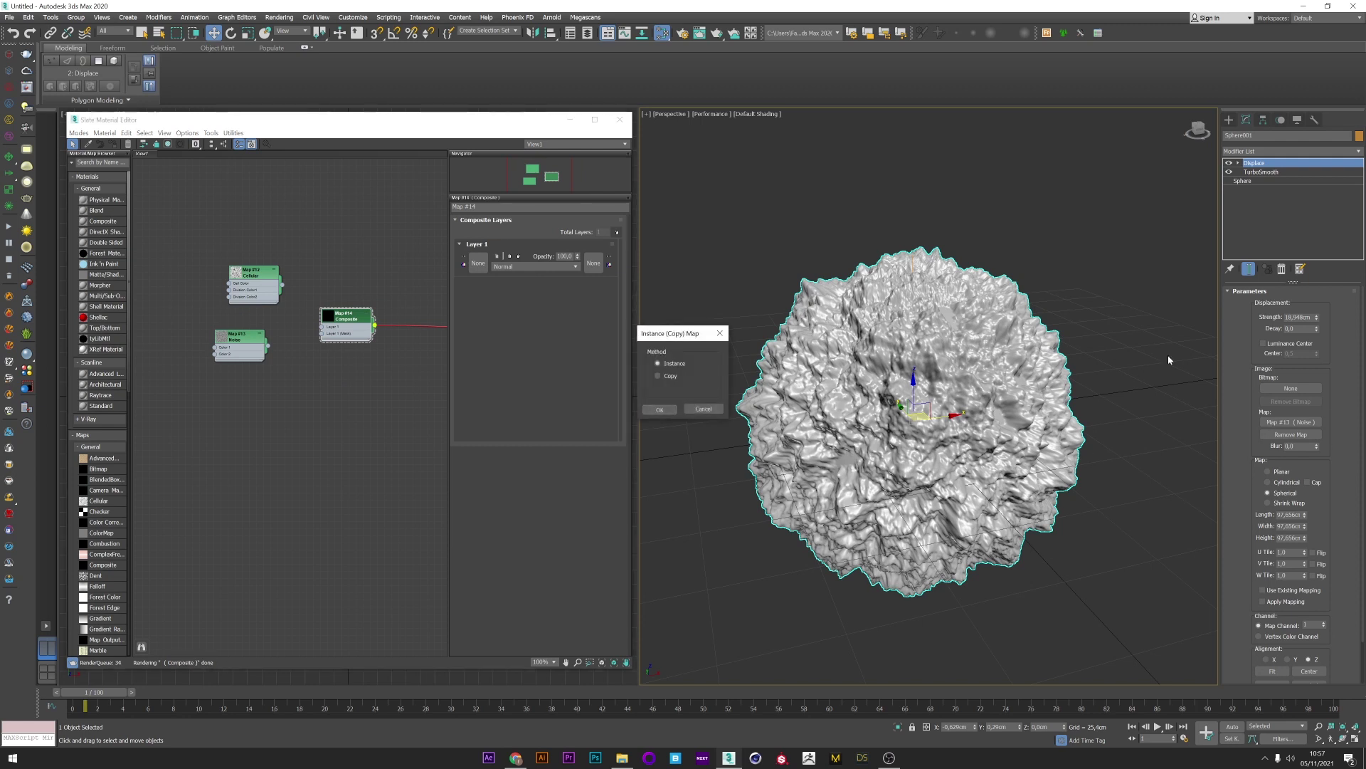
{"action": "left_click", "coordinate": [661, 410]}
{"action": "left_click_drag", "start_coordinate": [321, 327], "coordinate": [284, 288]}
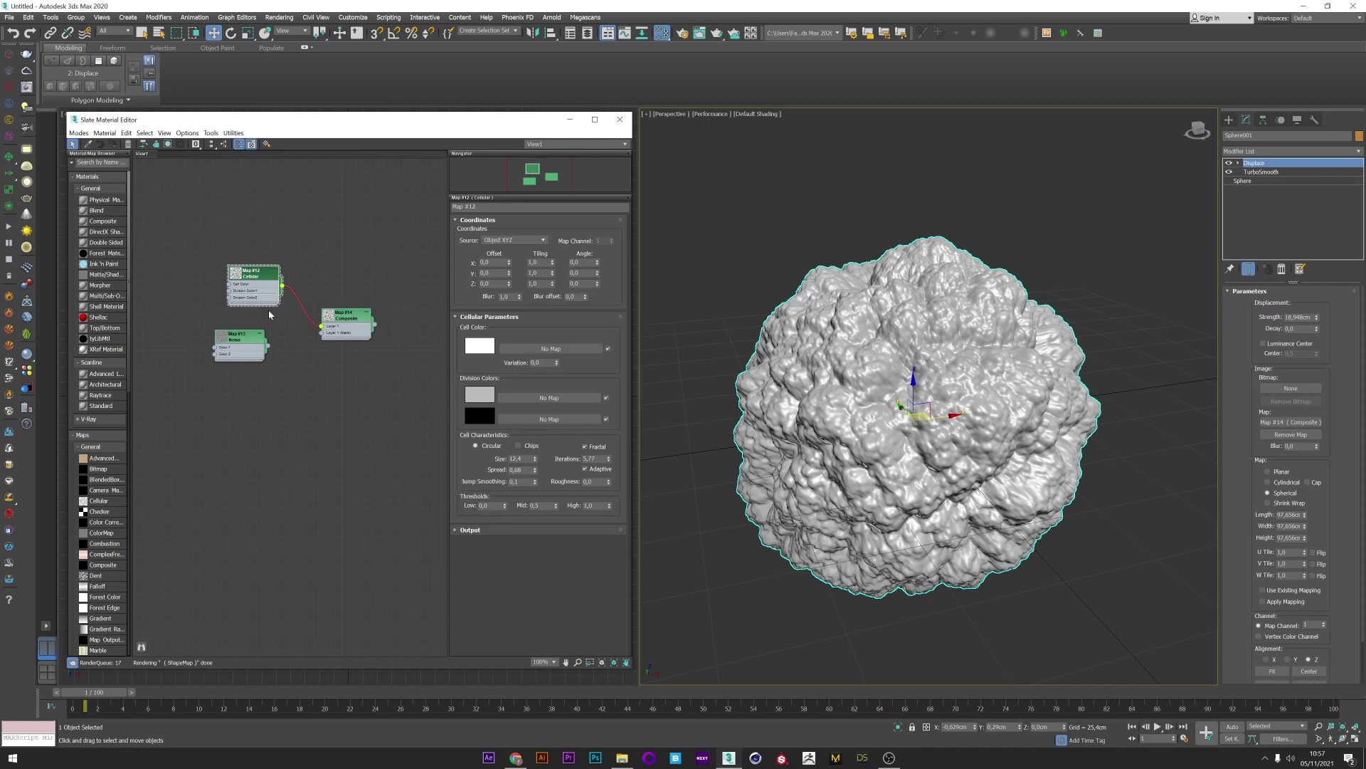
{"action": "double_click", "coordinate": [338, 326]}
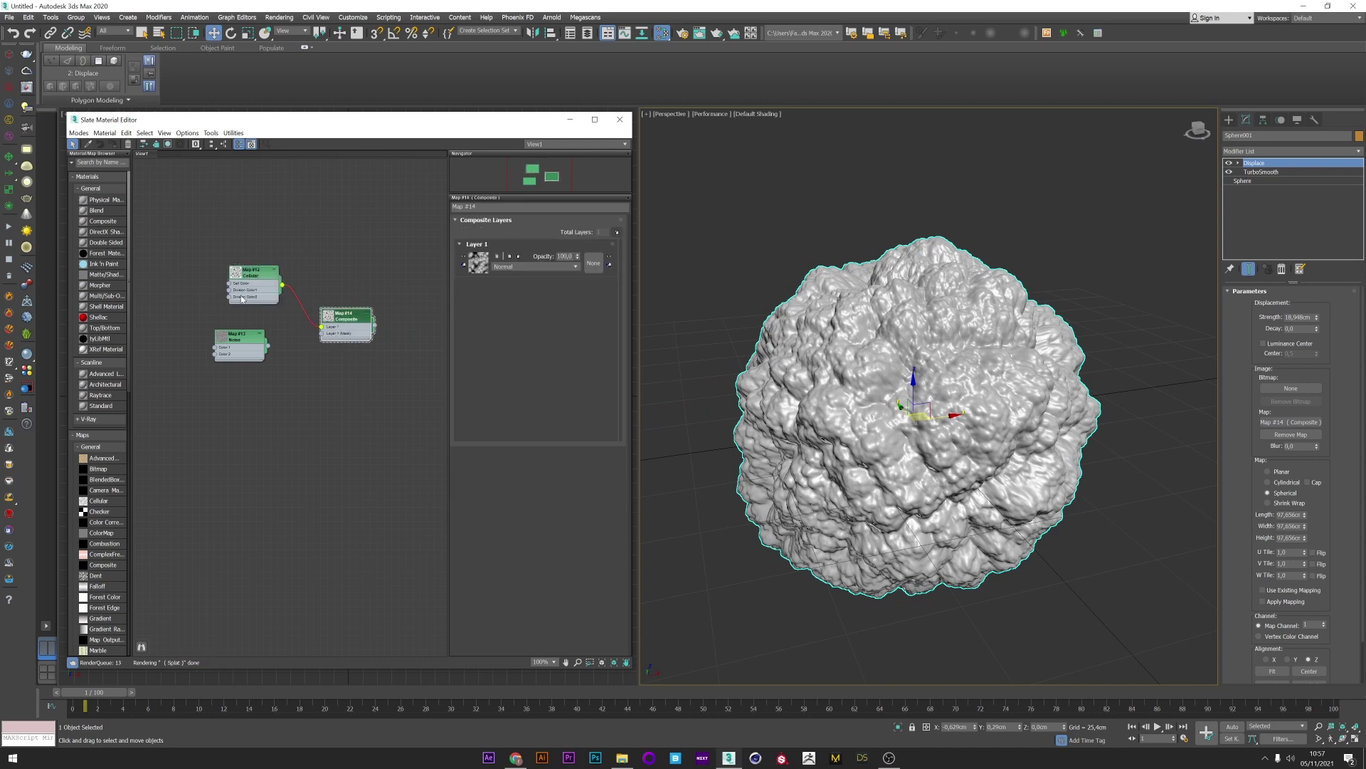
Step: Mask Layer 1 with a new Noise map thresholded High 0,445 and Low 0,405
{"action": "left_click", "coordinate": [591, 264]}
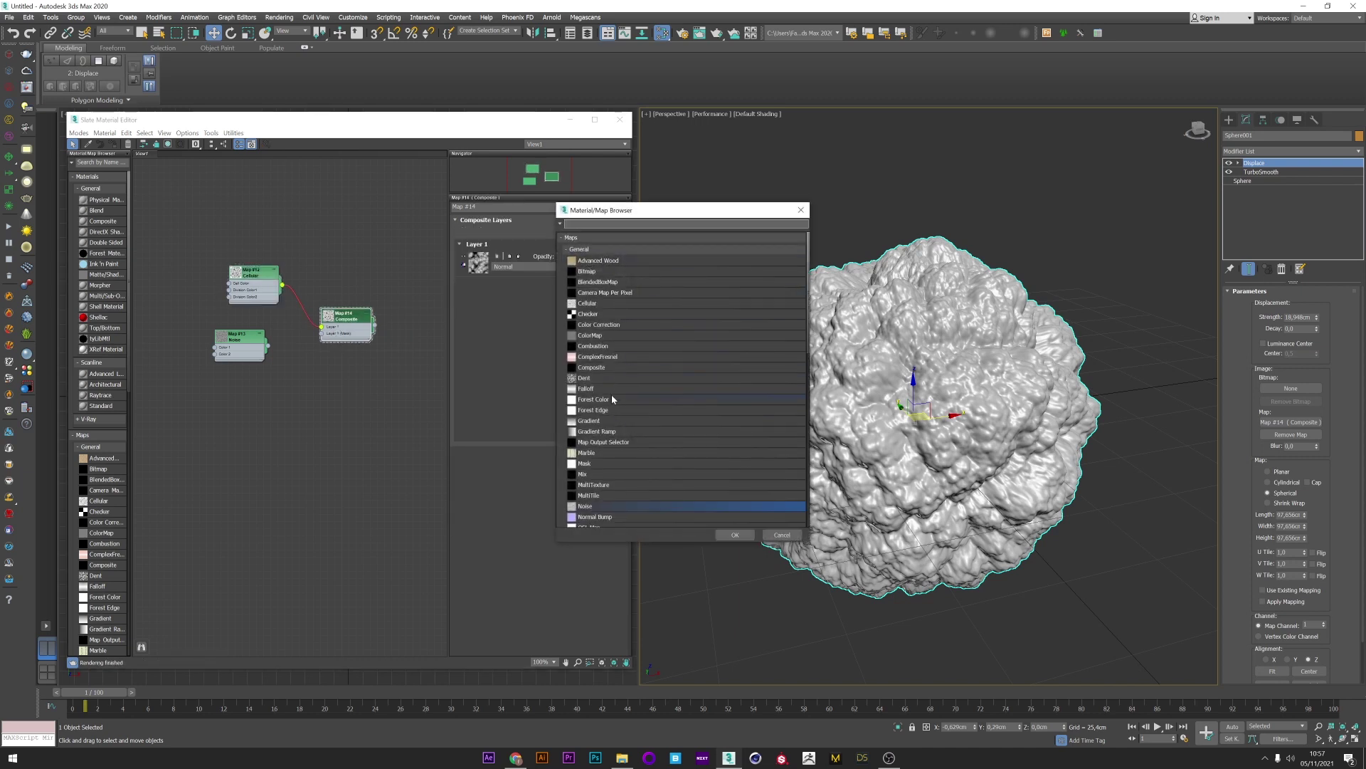
{"action": "double_click", "coordinate": [585, 506]}
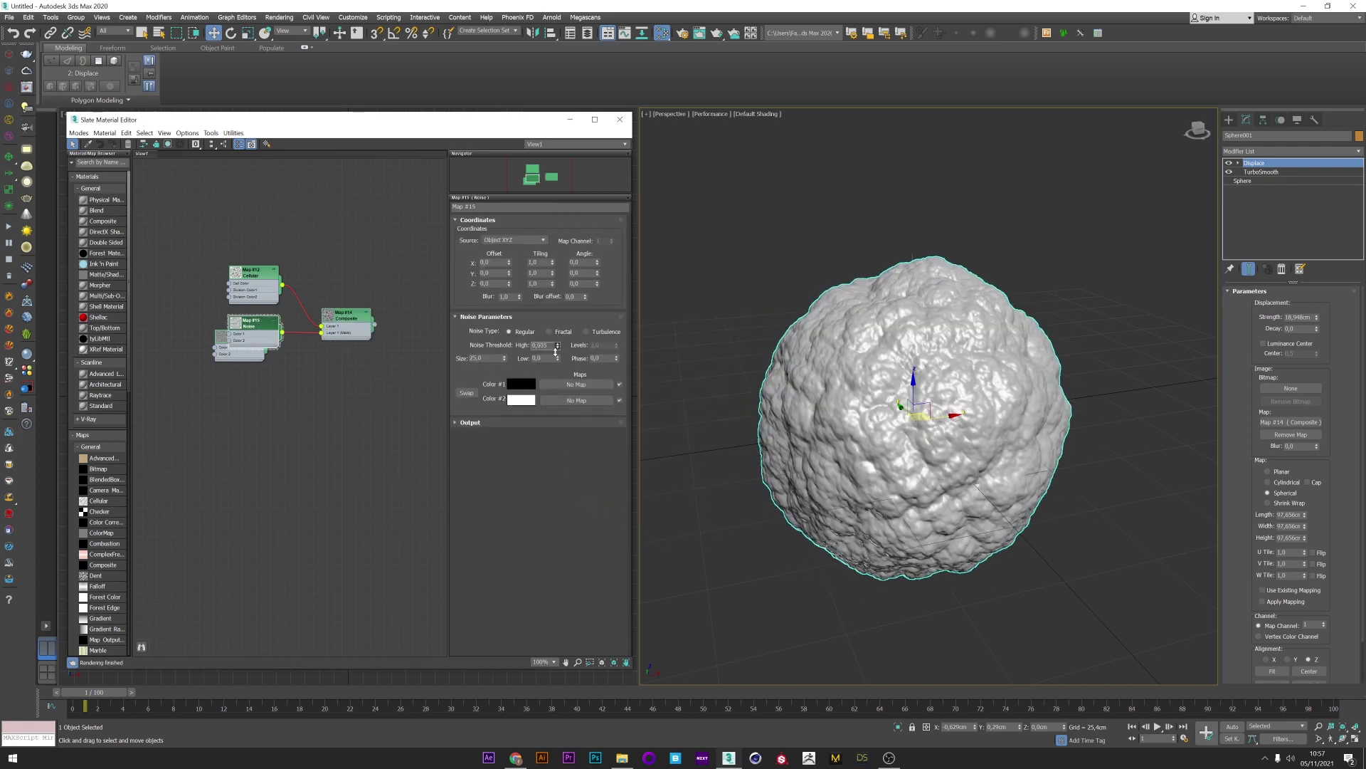
{"action": "mouse_move", "coordinate": [556, 352]}
{"action": "left_mouse_down"}
{"action": "mouse_move", "coordinate": [560, 366]}
{"action": "mouse_move", "coordinate": [558, 354]}
{"action": "left_mouse_up"}
{"action": "middle_click_drag", "start_coordinate": [740, 455], "coordinate": [836, 466], "text": "alt"}
Step: Rearrange the nodes and add a second layer to the Composite map
{"action": "double_click", "coordinate": [347, 325]}
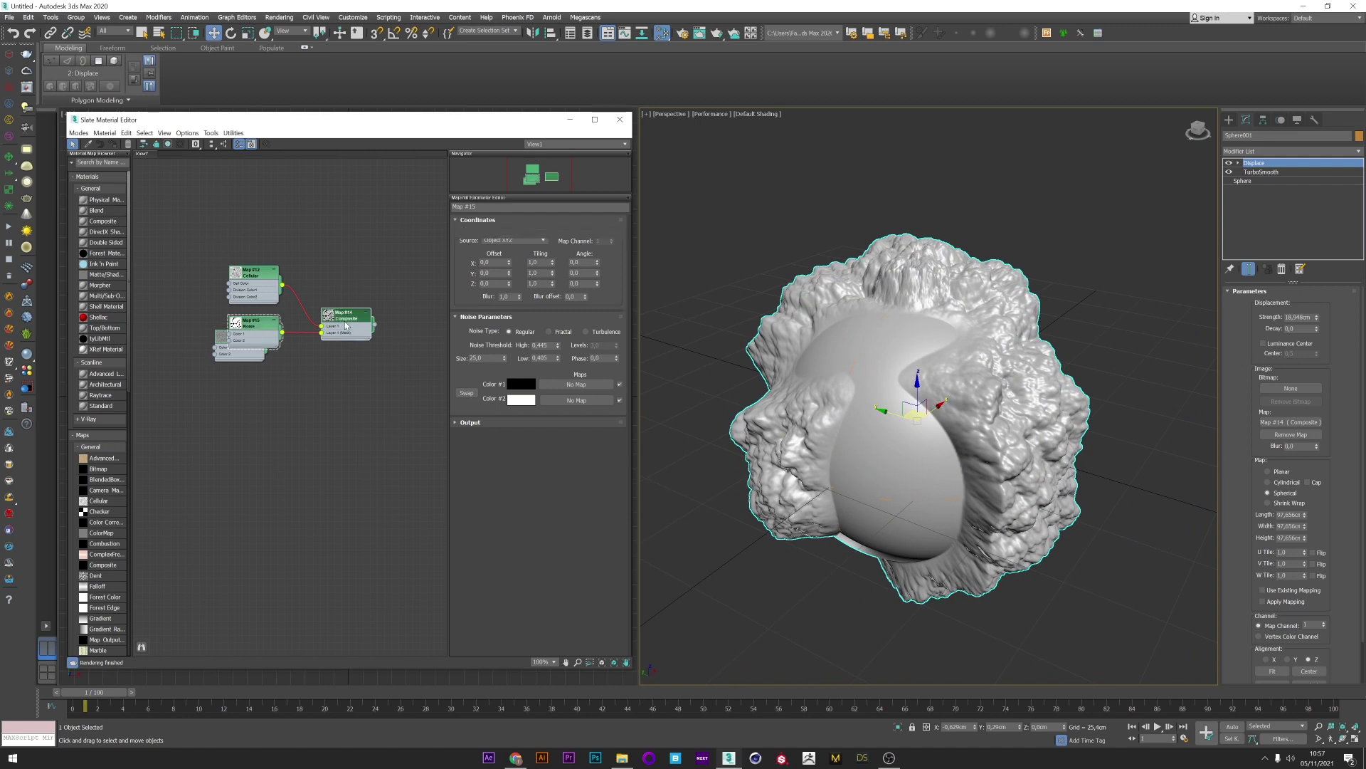
{"action": "double_click", "coordinate": [347, 325]}
{"action": "double_click", "coordinate": [251, 321]}
{"action": "mouse_move", "coordinate": [875, 370]}
{"action": "middle_mouse_down", "text": "alt"}
{"action": "mouse_move", "coordinate": [825, 365]}
{"action": "mouse_move", "coordinate": [872, 368]}
{"action": "middle_mouse_up", "text": "alt"}
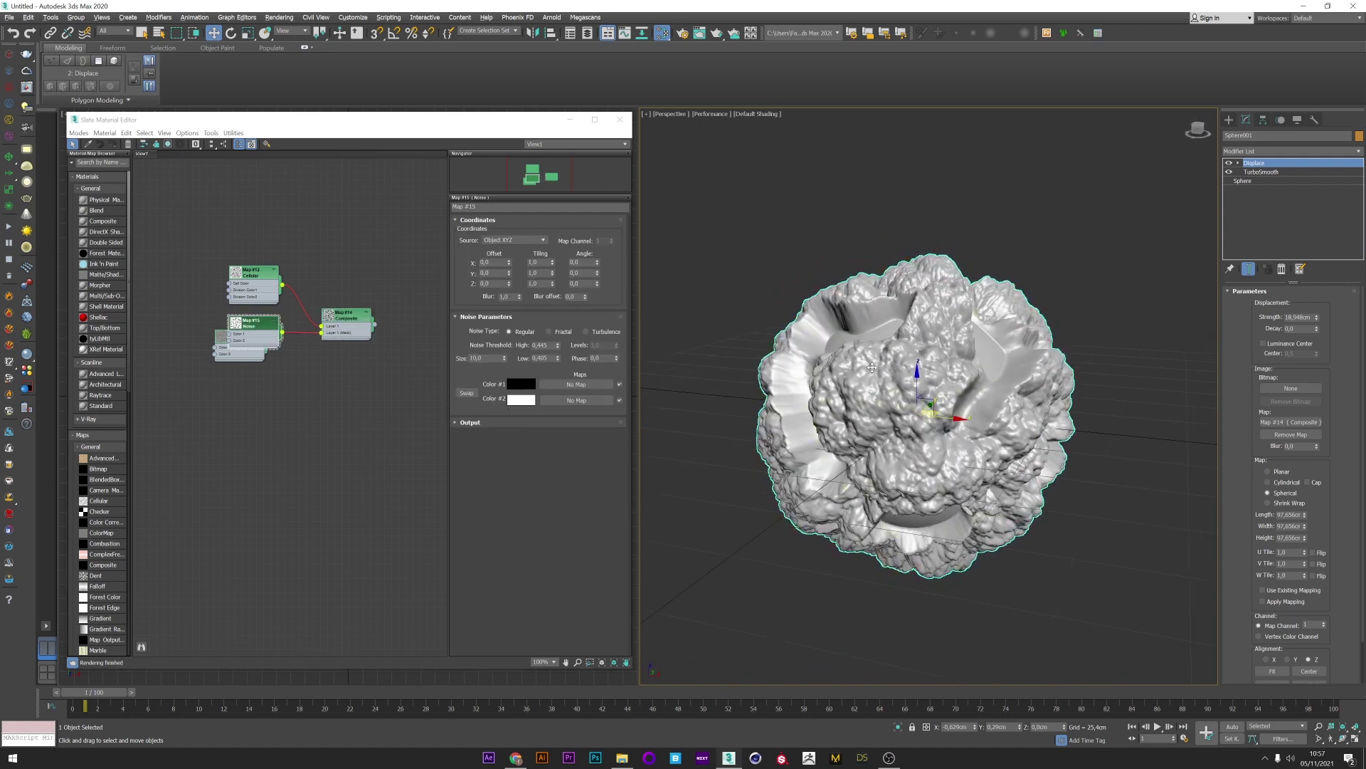
{"action": "left_click_drag", "start_coordinate": [227, 344], "coordinate": [219, 385]}
{"action": "double_click", "coordinate": [347, 325]}
{"action": "left_click", "coordinate": [617, 232]}
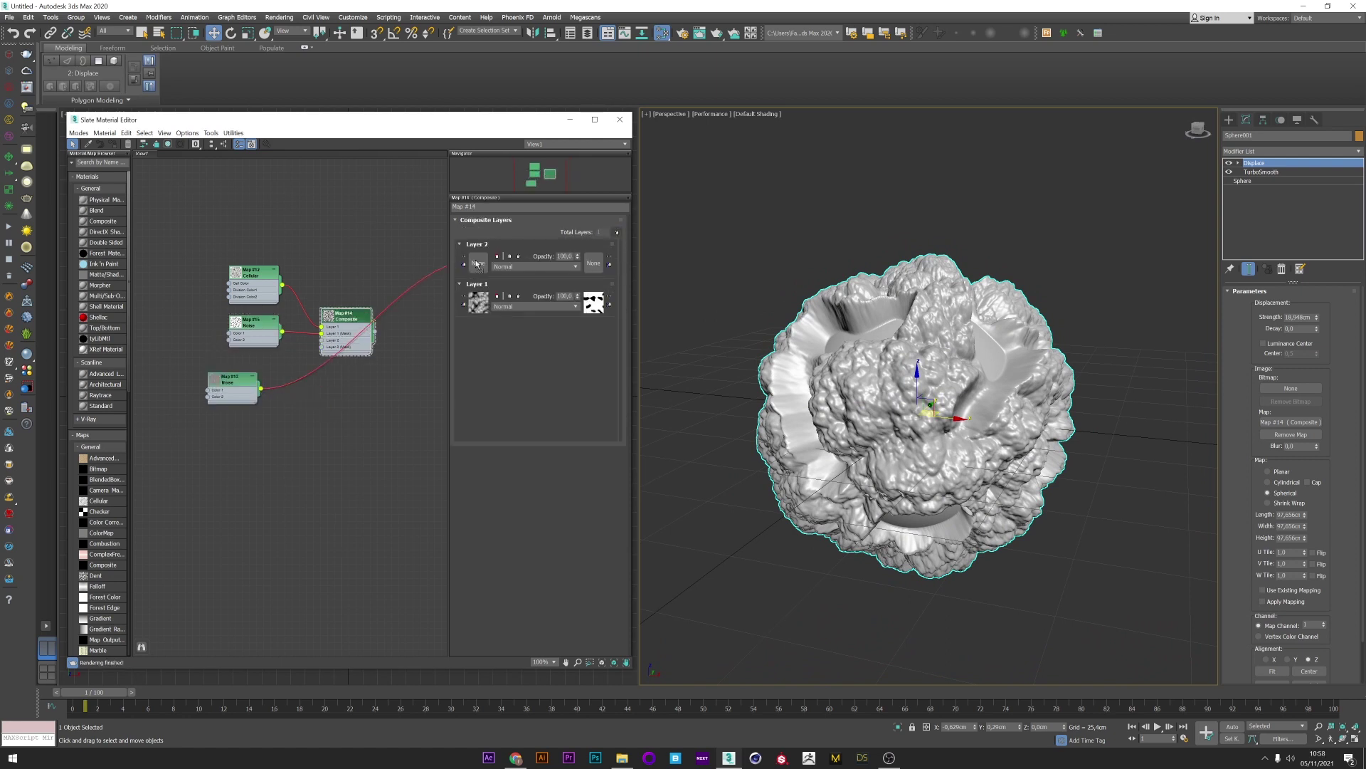
Step: Put the first Noise map in Composite Layer 2 with Screen blending at opacity 30
{"action": "left_click_drag", "start_coordinate": [477, 263], "coordinate": [476, 263]}
{"action": "left_click", "coordinate": [353, 424]}
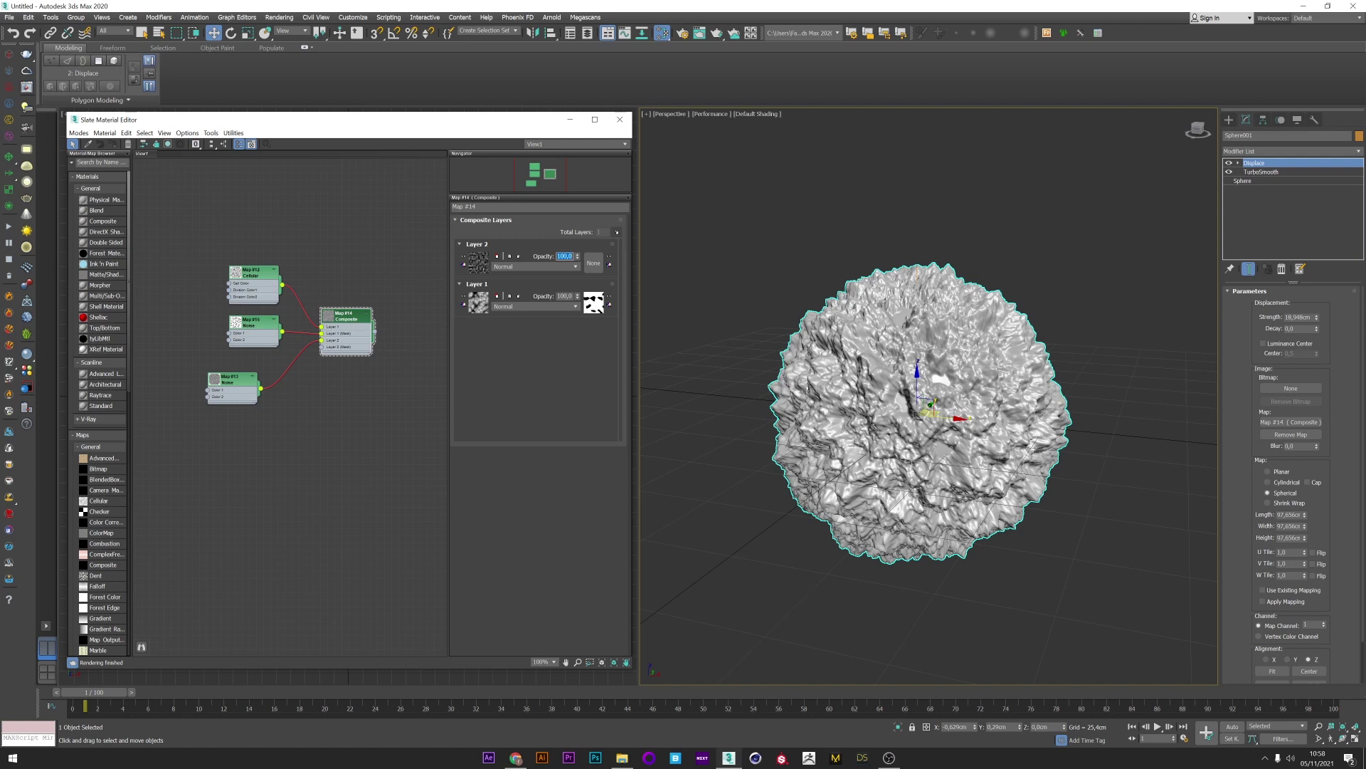
{"action": "left_click", "coordinate": [535, 266]}
{"action": "left_click", "coordinate": [530, 324]}
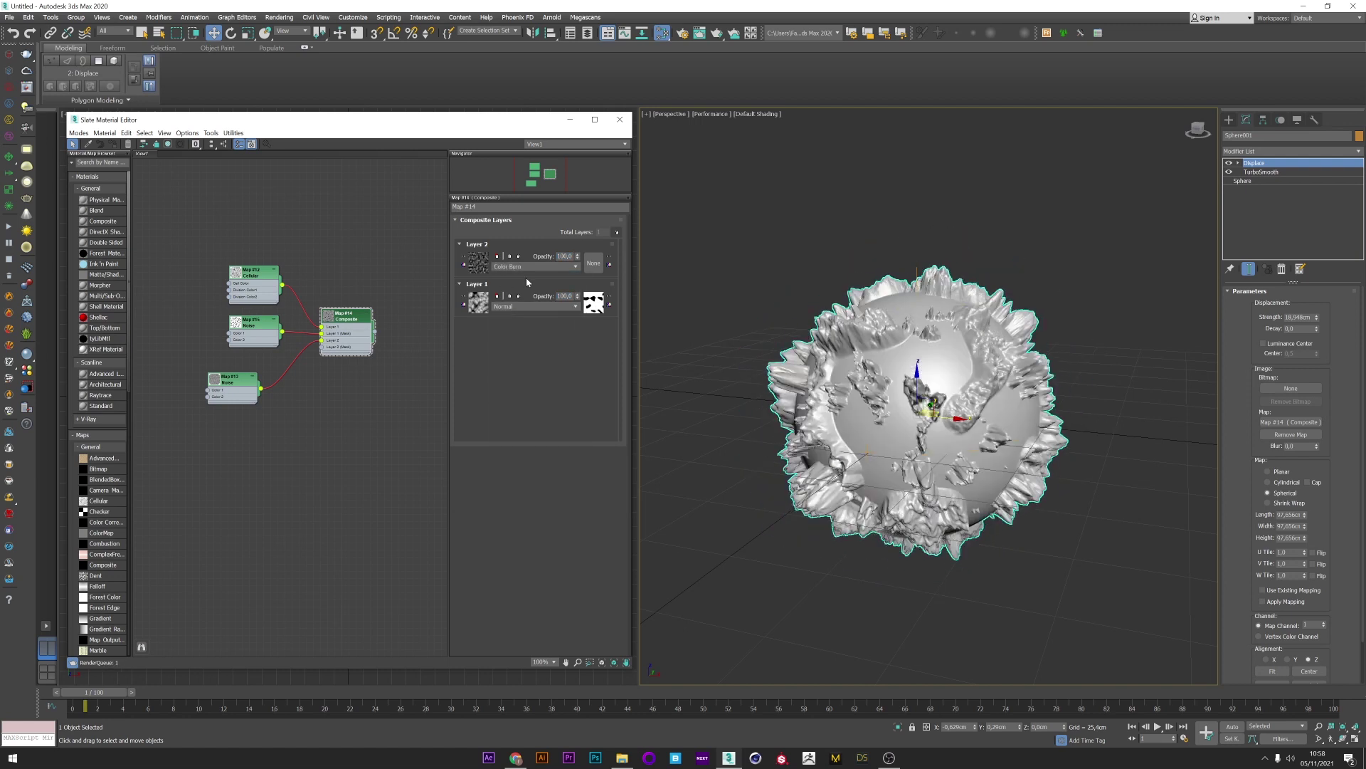
{"action": "key", "text": "Down"}
{"action": "key", "text": "Down"}
{"action": "key", "text": "Down"}
{"action": "left_click_drag", "start_coordinate": [577, 256], "coordinate": [583, 293]}
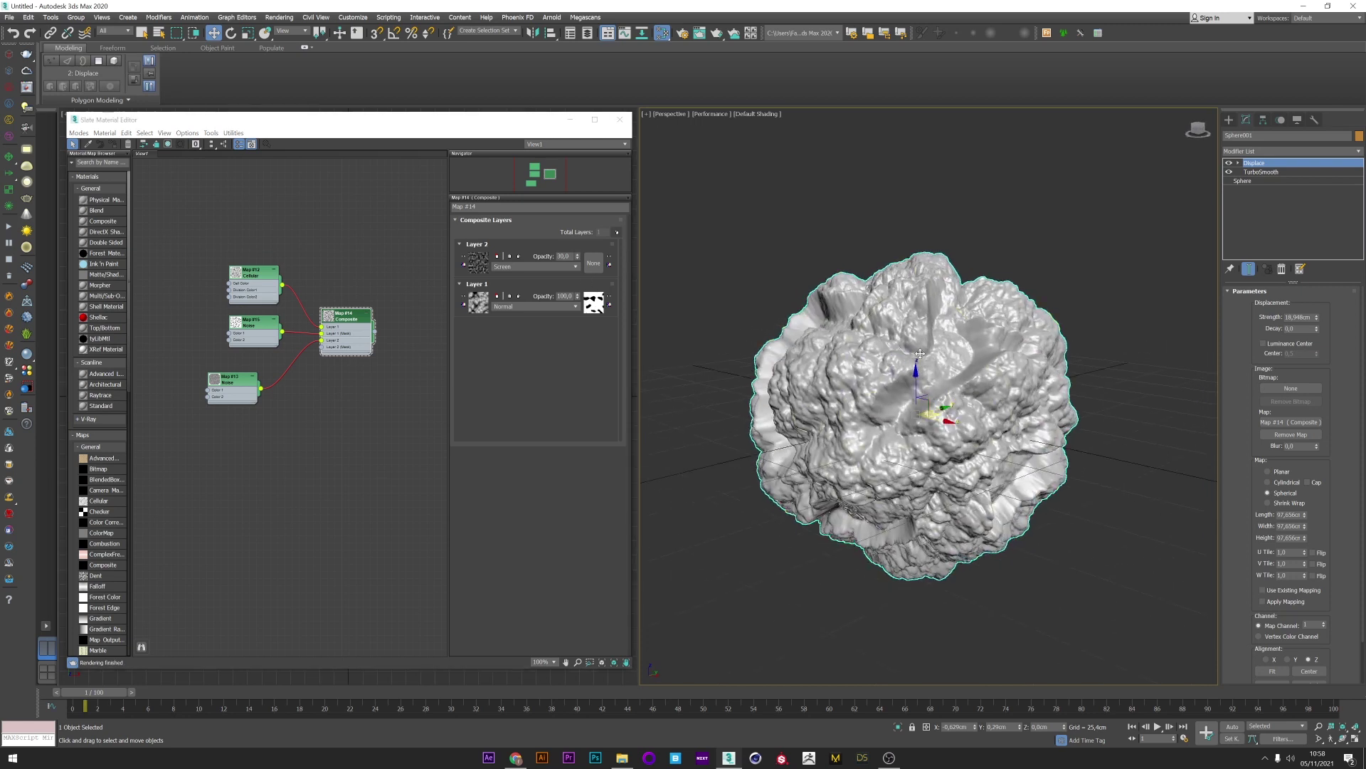
{"action": "scroll", "coordinate": [264, 359], "scroll_direction": "up", "scroll_amount": 1}
Step: Set that Noise map's size to 1,0 and nudge displacement strength to about 19,138cm
{"action": "left_click", "coordinate": [229, 385]}
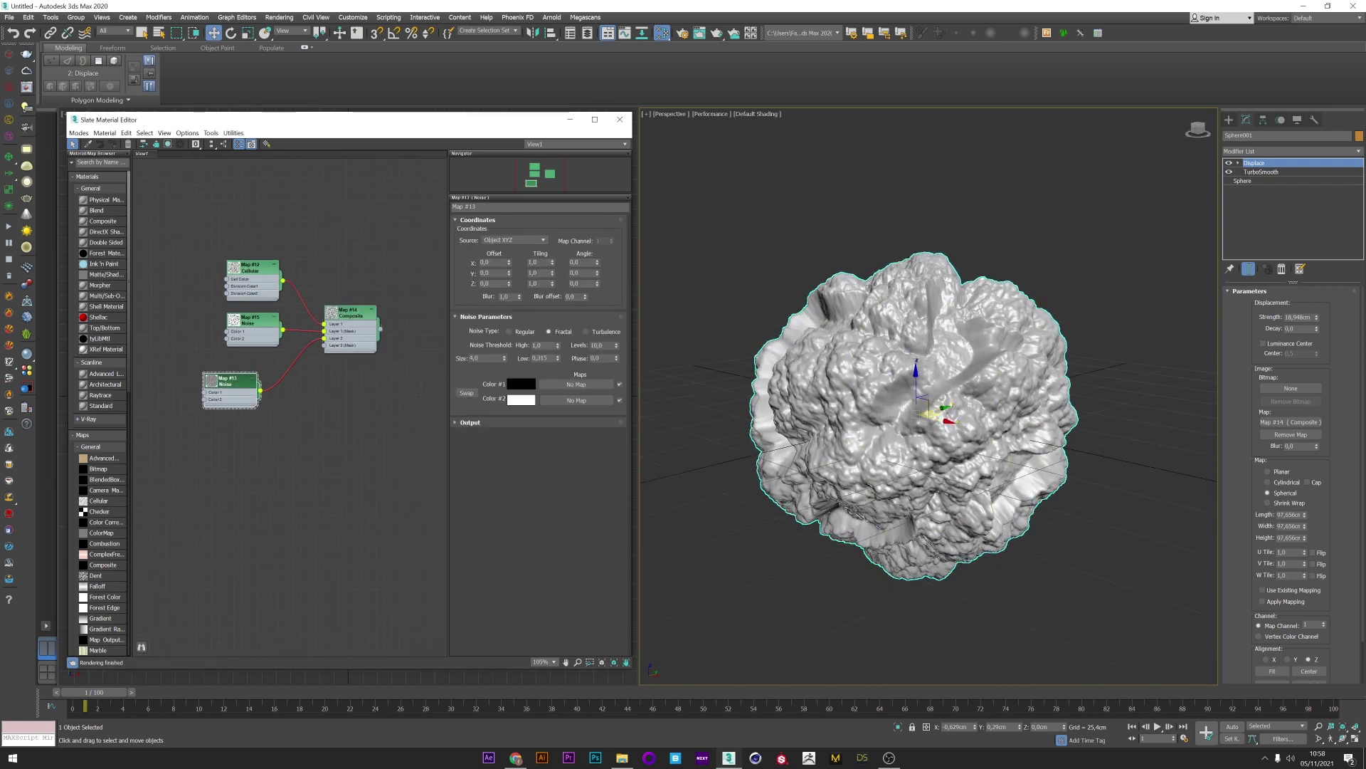
{"action": "double_click", "coordinate": [482, 358]}
{"action": "type", "text": "1"}
{"action": "key", "text": "Return"}
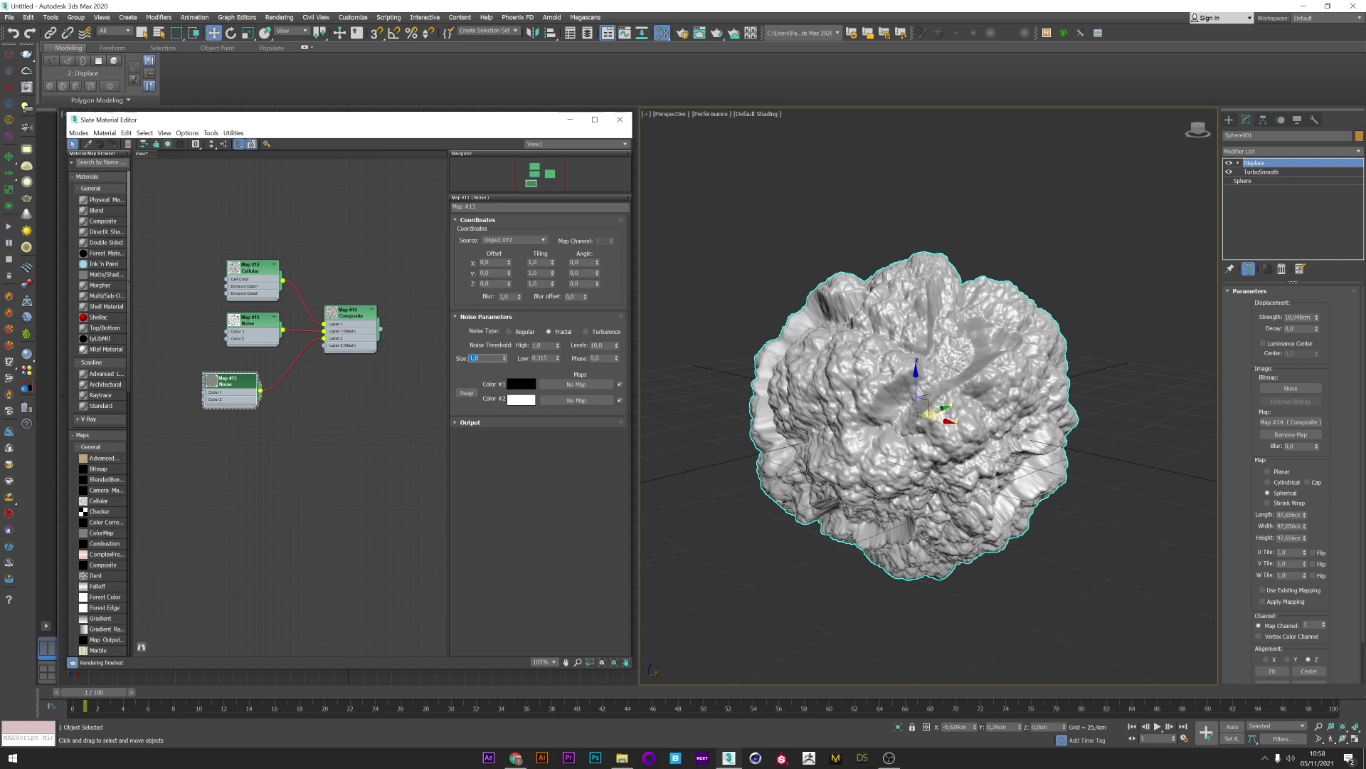
{"action": "middle_click_drag", "start_coordinate": [976, 400], "coordinate": [864, 374], "text": "alt"}
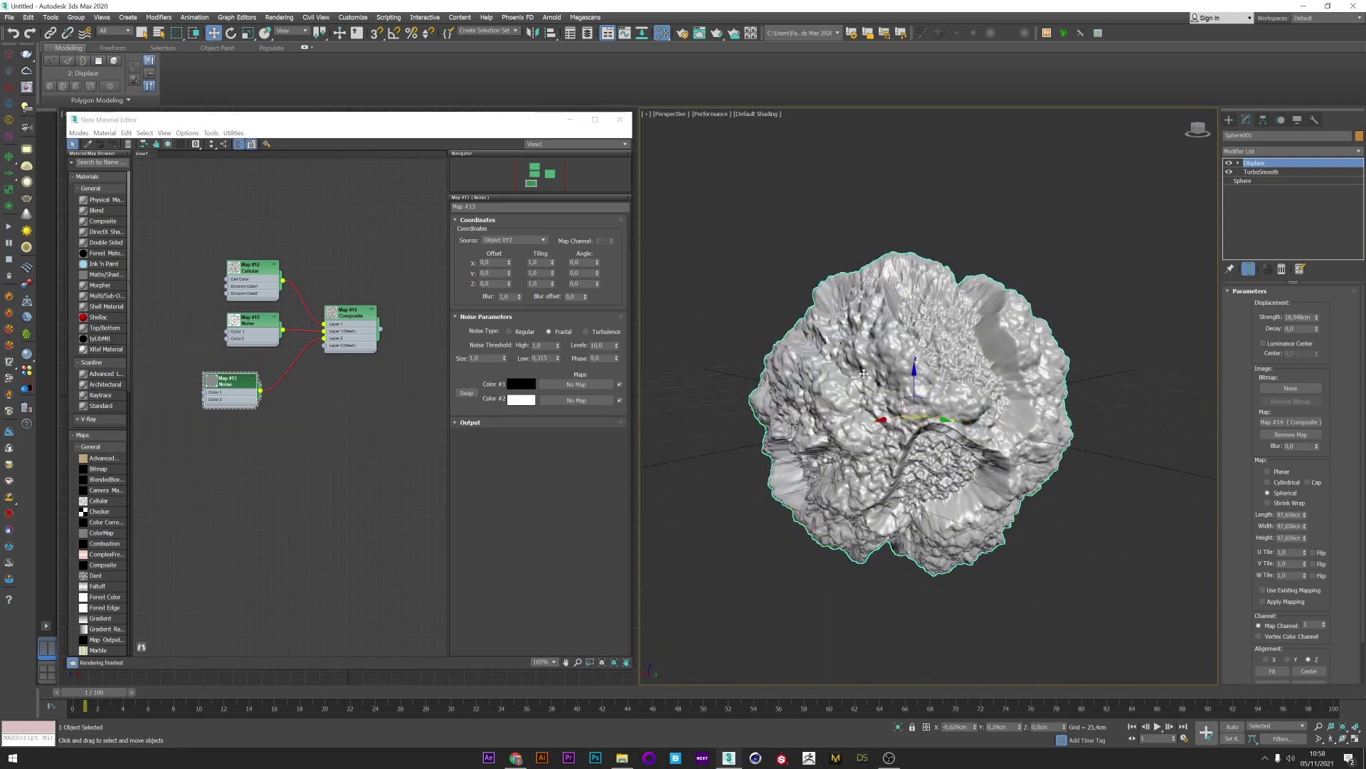
{"action": "left_click_drag", "start_coordinate": [1317, 319], "coordinate": [1317, 318]}
{"action": "left_click", "coordinate": [1252, 151]}
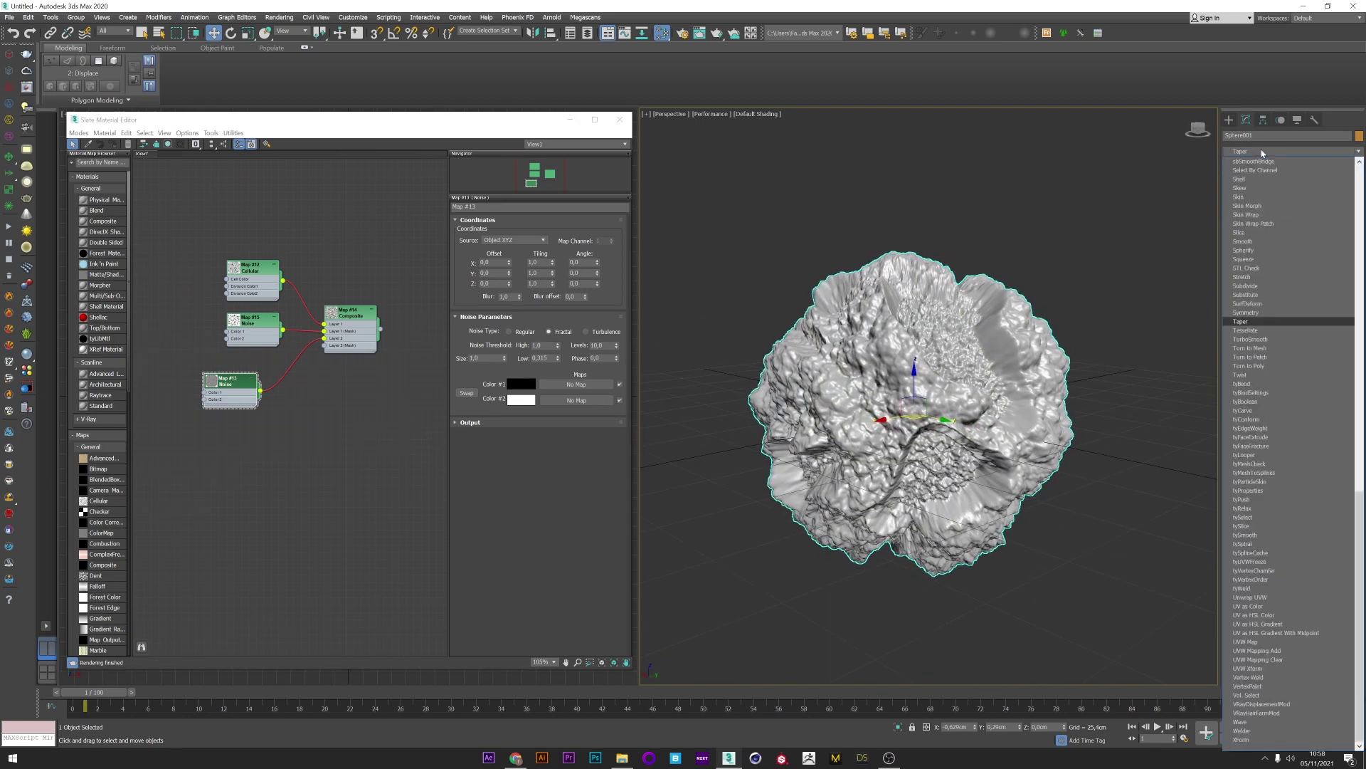
Step: Add TurboSmooth to the sphere, declining the warning to keep iterations at 1
{"action": "left_click", "coordinate": [1254, 340]}
{"action": "left_click", "coordinate": [1325, 307]}
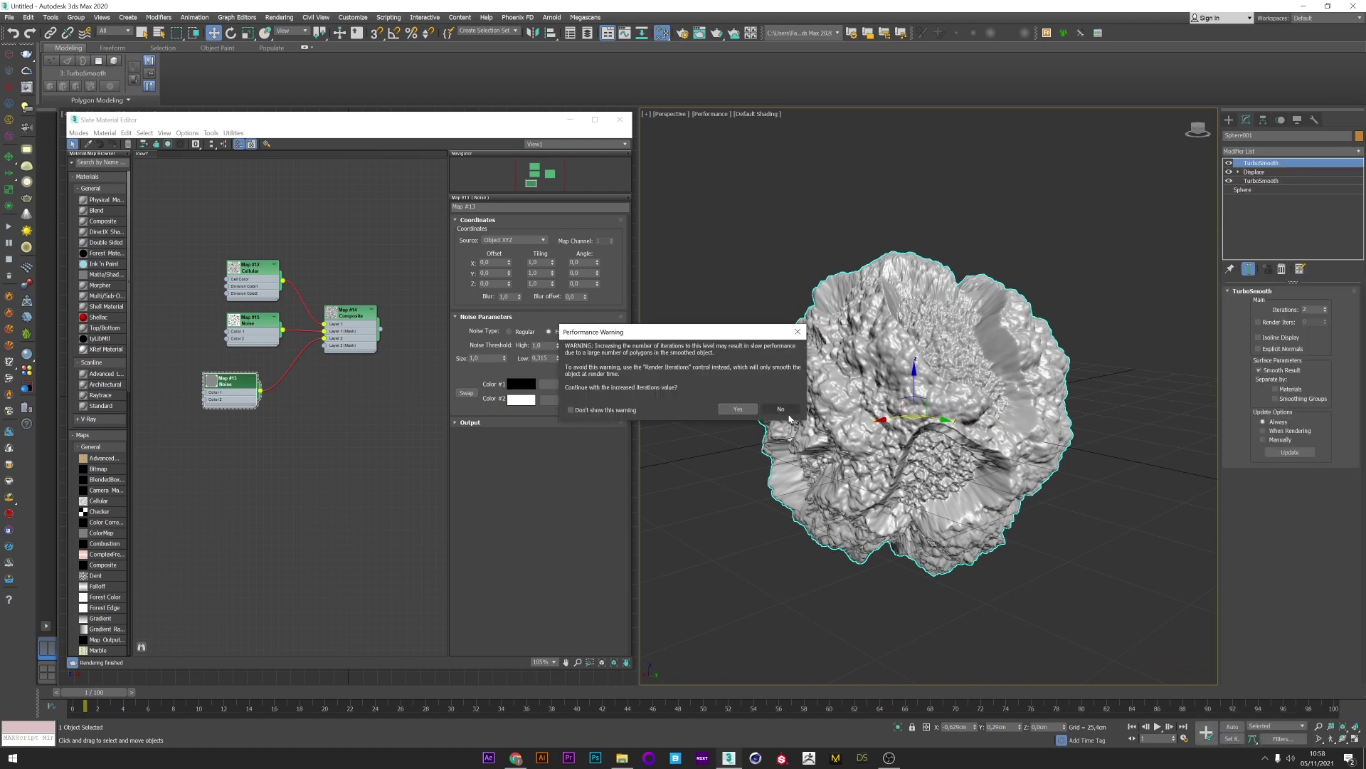
{"action": "left_click", "coordinate": [781, 413]}
{"action": "left_click_drag", "start_coordinate": [1315, 310], "coordinate": [1287, 324]}
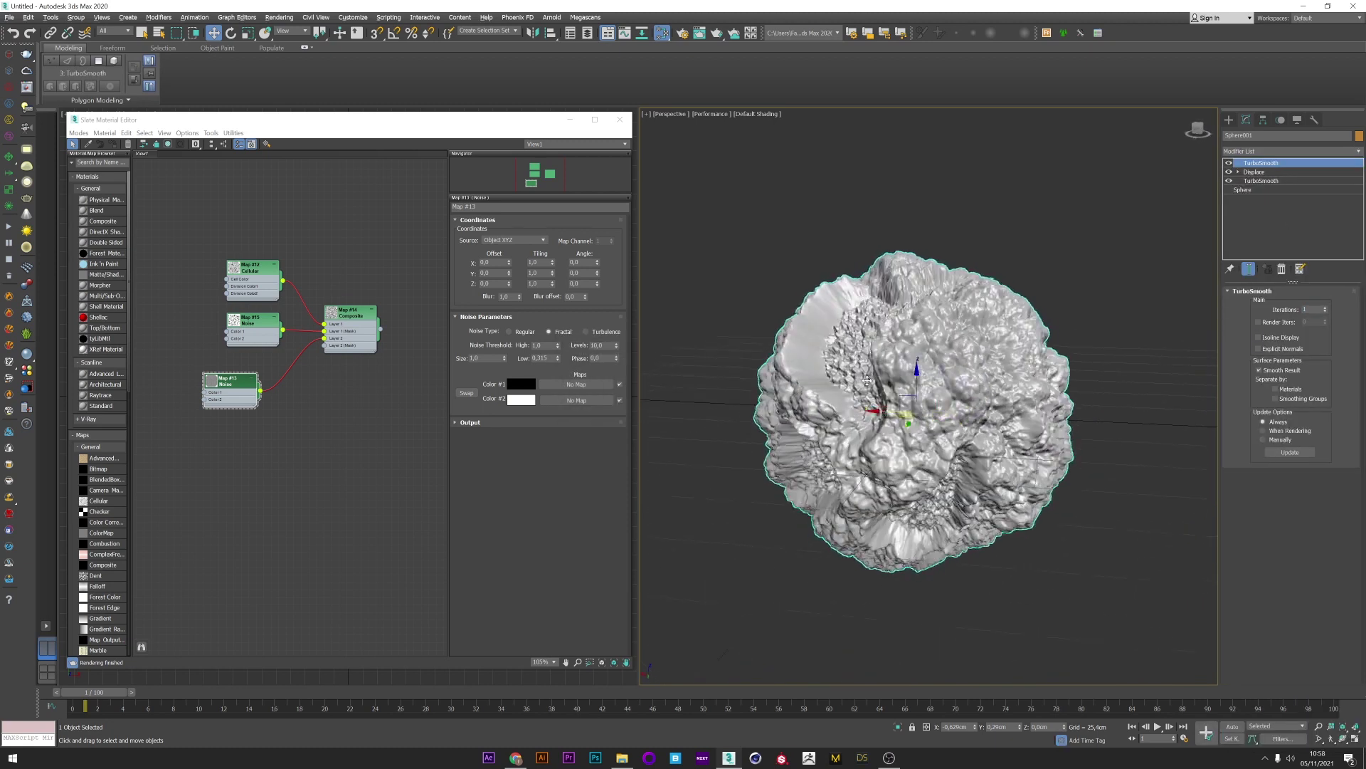
Step: Disconnect the Map #15 noise from the Composite map
{"action": "left_click", "coordinate": [247, 275]}
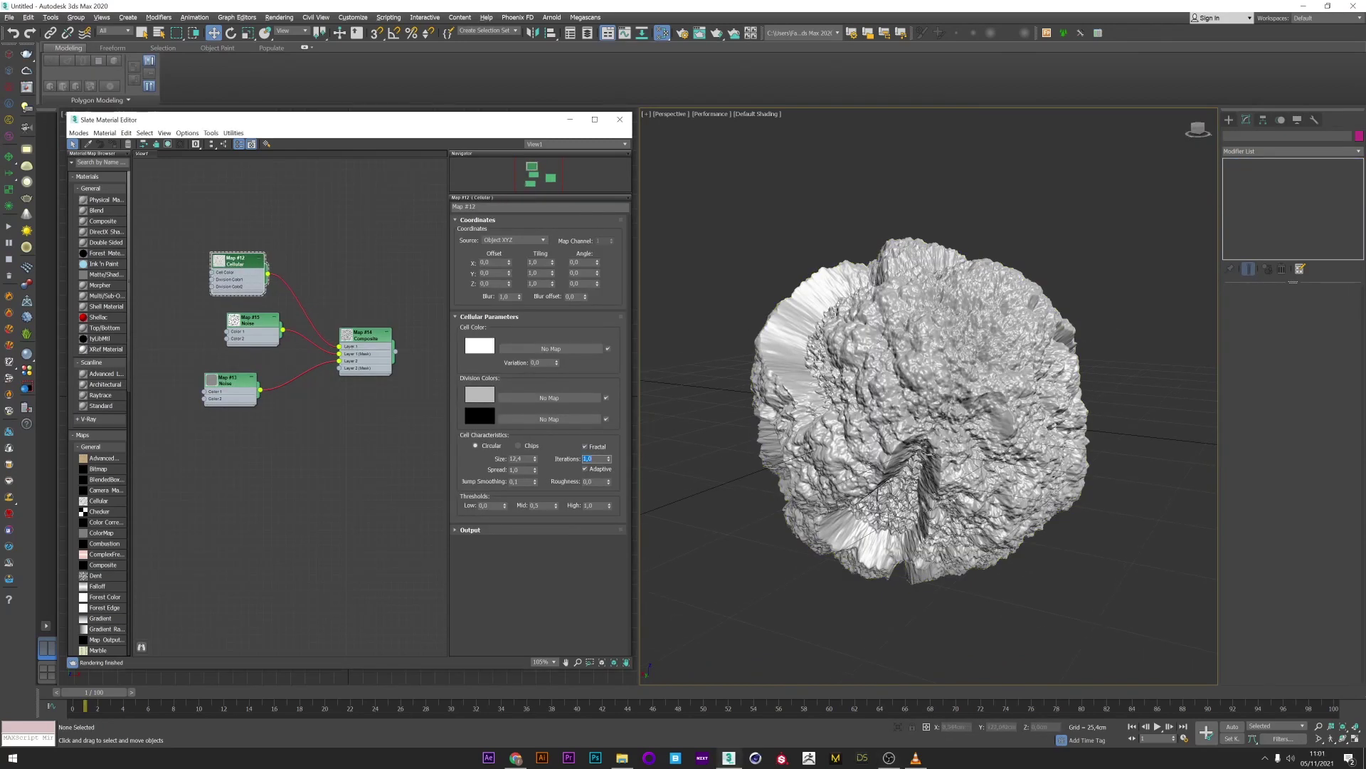
{"action": "middle_click_drag", "start_coordinate": [882, 413], "coordinate": [933, 390], "text": "alt"}
{"action": "scroll", "coordinate": [925, 388], "scroll_direction": "down", "scroll_amount": 2}
{"action": "scroll", "coordinate": [396, 350], "scroll_direction": "up", "scroll_amount": 1}
{"action": "left_click_drag", "start_coordinate": [335, 354], "coordinate": [323, 362]}
{"action": "middle_click_drag", "start_coordinate": [933, 406], "coordinate": [925, 377], "text": "alt"}
{"action": "scroll", "coordinate": [947, 384], "scroll_direction": "up", "scroll_amount": 2}
{"action": "mouse_move", "coordinate": [242, 119]}
{"action": "left_mouse_down"}
{"action": "mouse_move", "coordinate": [318, 139]}
{"action": "mouse_move", "coordinate": [264, 131]}
{"action": "left_mouse_up"}
Step: Set the sphere's Displace strength to -10cm
{"action": "left_click", "coordinate": [939, 406]}
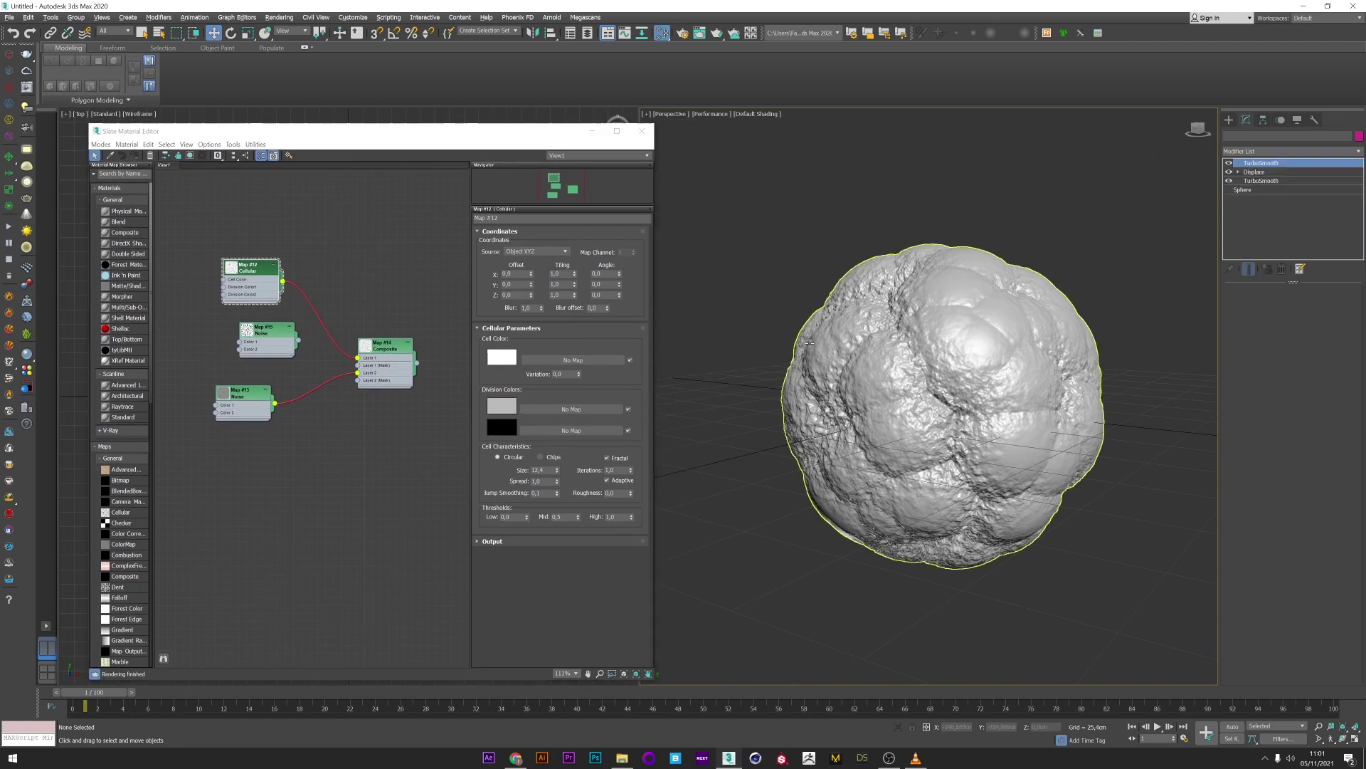
{"action": "left_click", "coordinate": [1254, 172]}
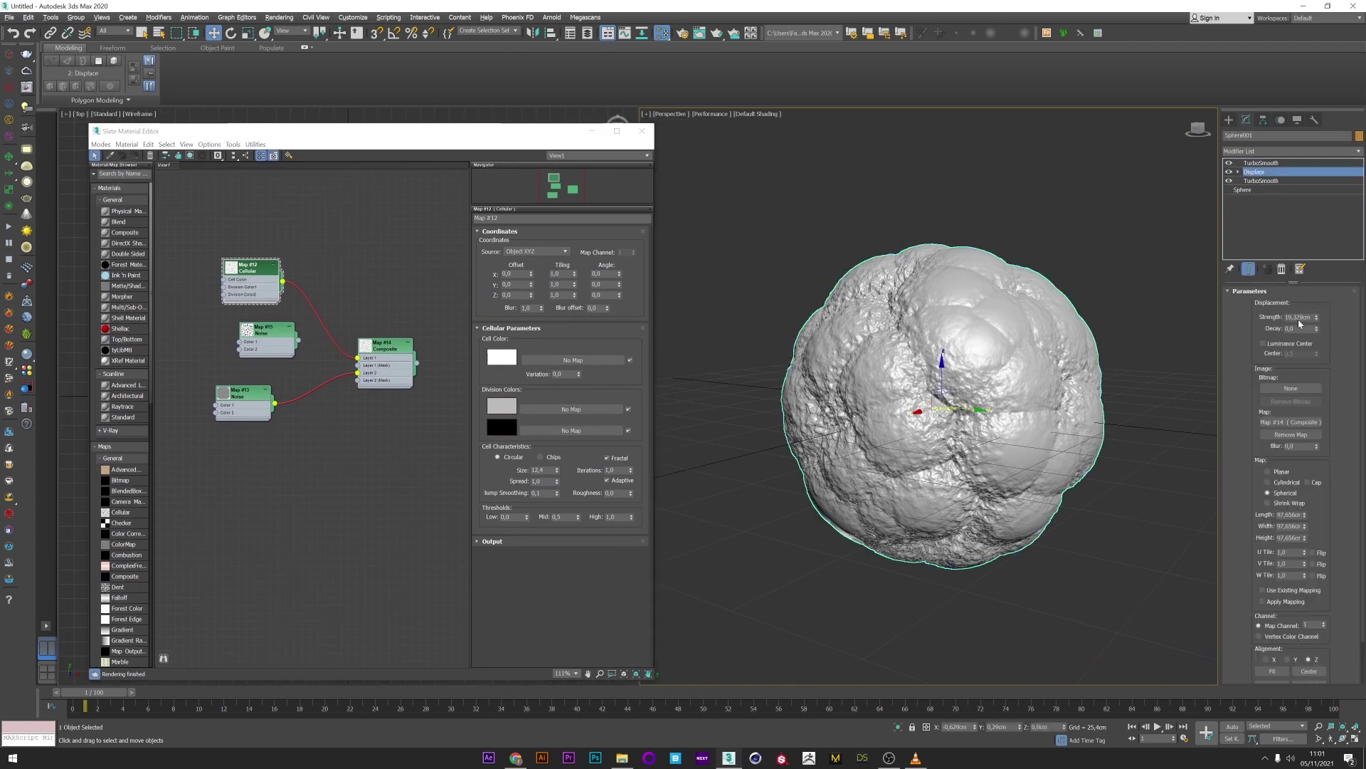
{"action": "left_click_drag", "start_coordinate": [1317, 317], "coordinate": [1298, 320]}
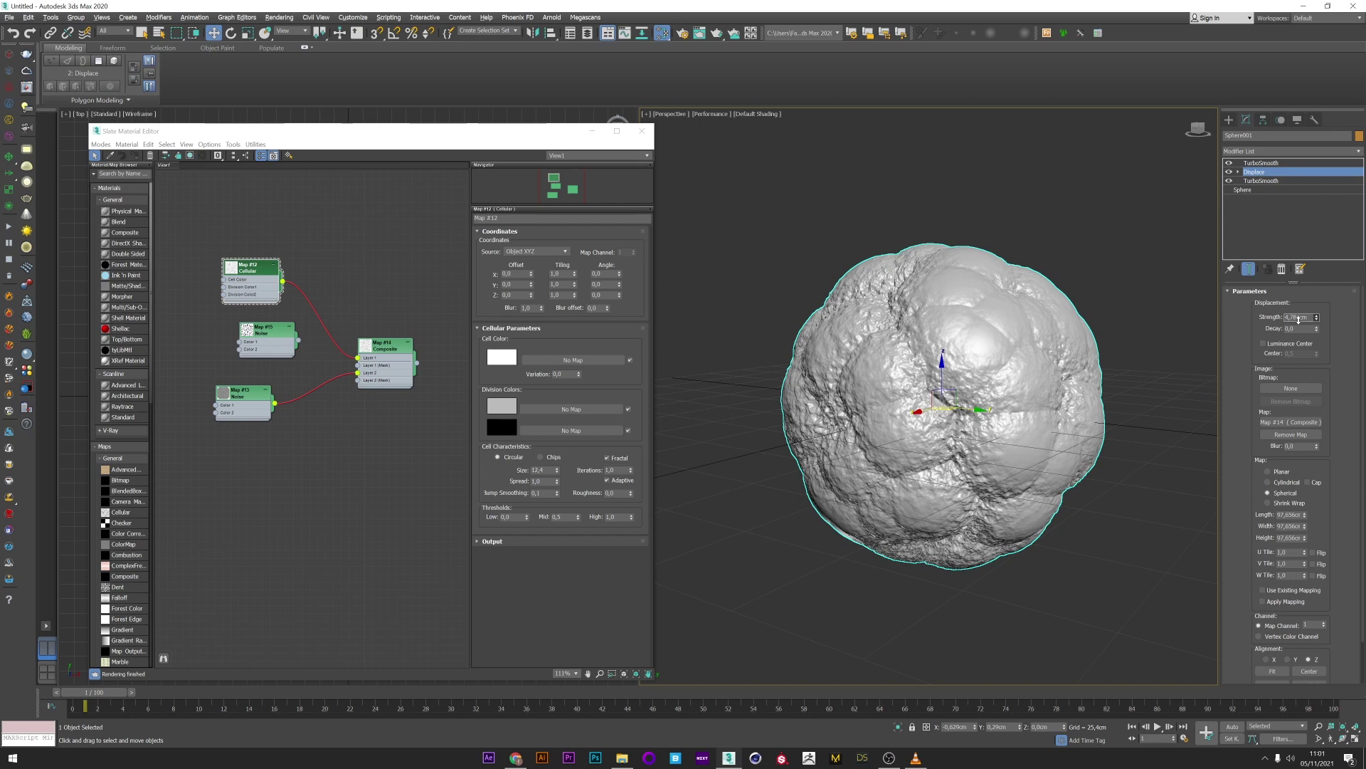
{"action": "type", "text": "-4"}
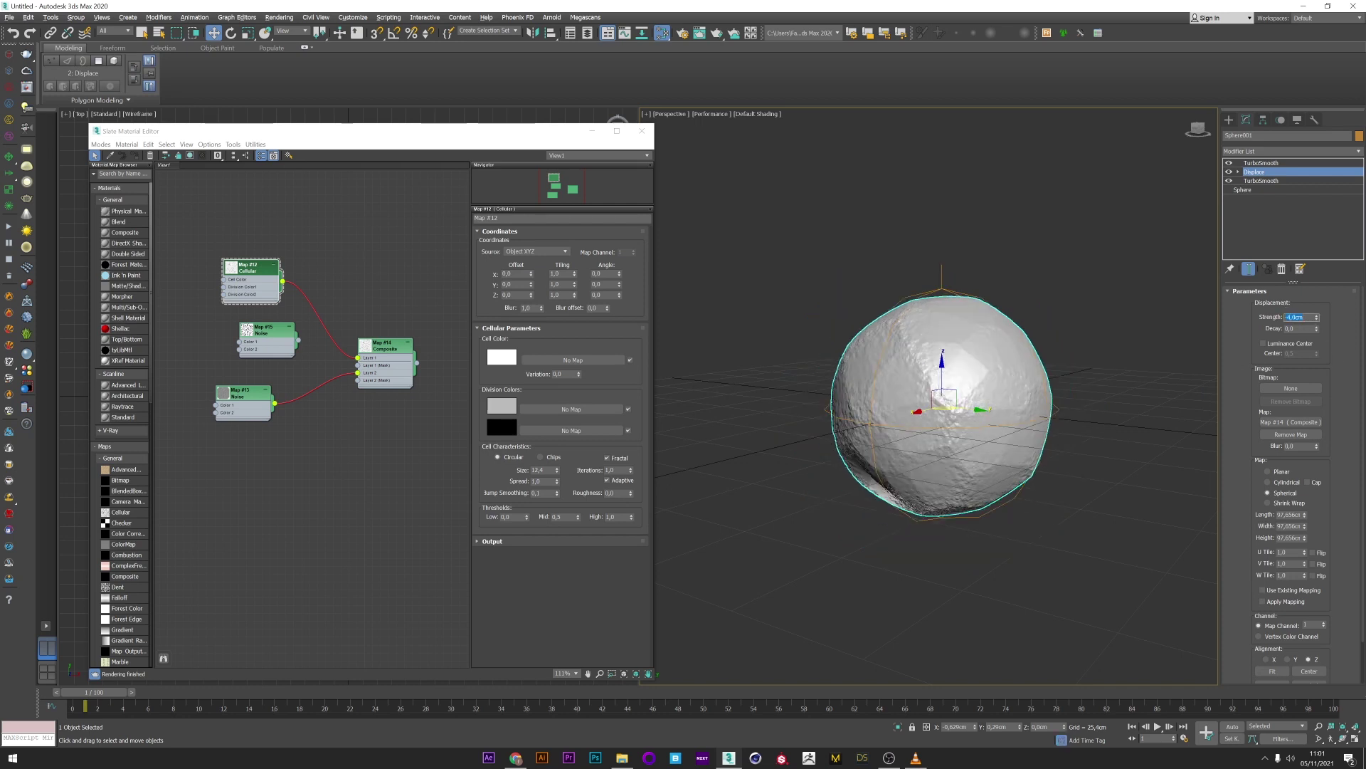
{"action": "type", "text": "-10"}
{"action": "key", "text": "Return"}
{"action": "type", "text": "-"}
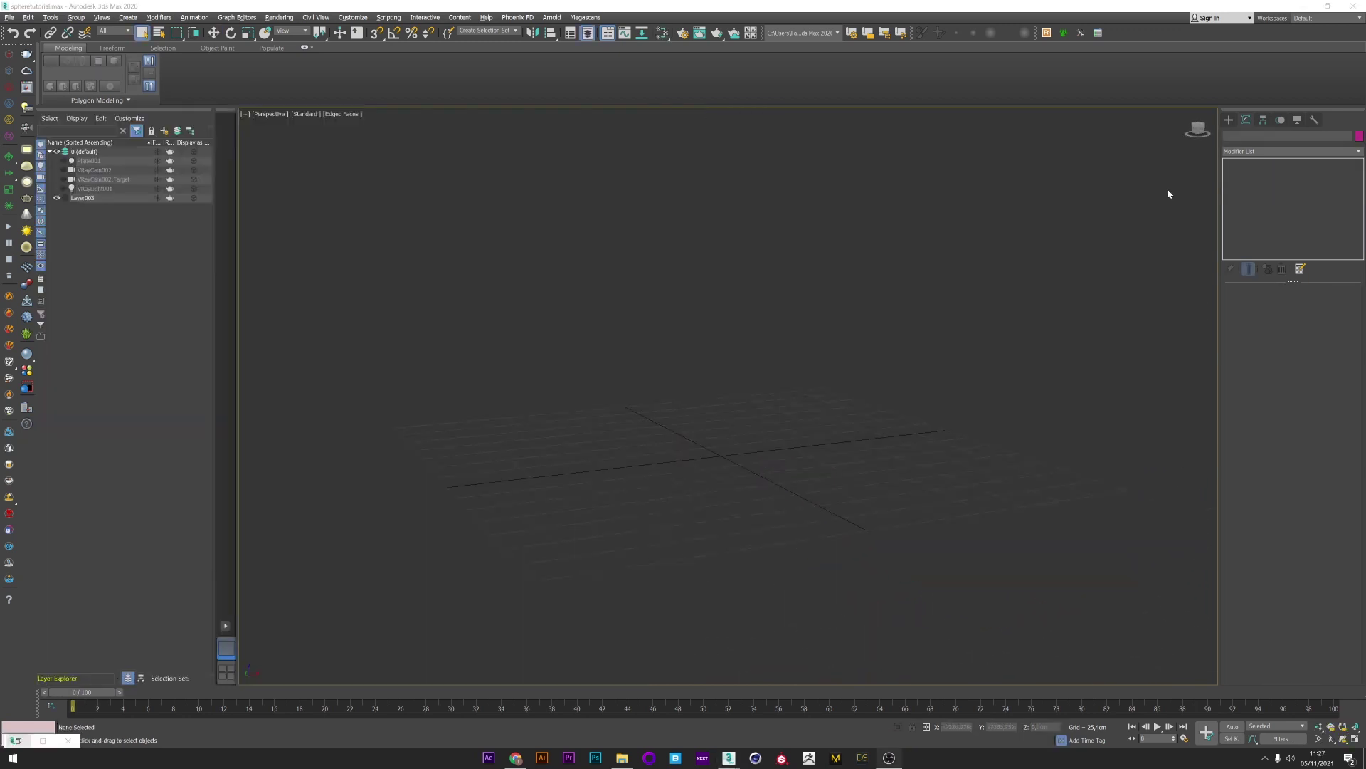
Step: Merge the skull2 FBX from Documents into the scene
{"action": "left_click", "coordinate": [9, 17]}
{"action": "mouse_move", "coordinate": [50, 153]}
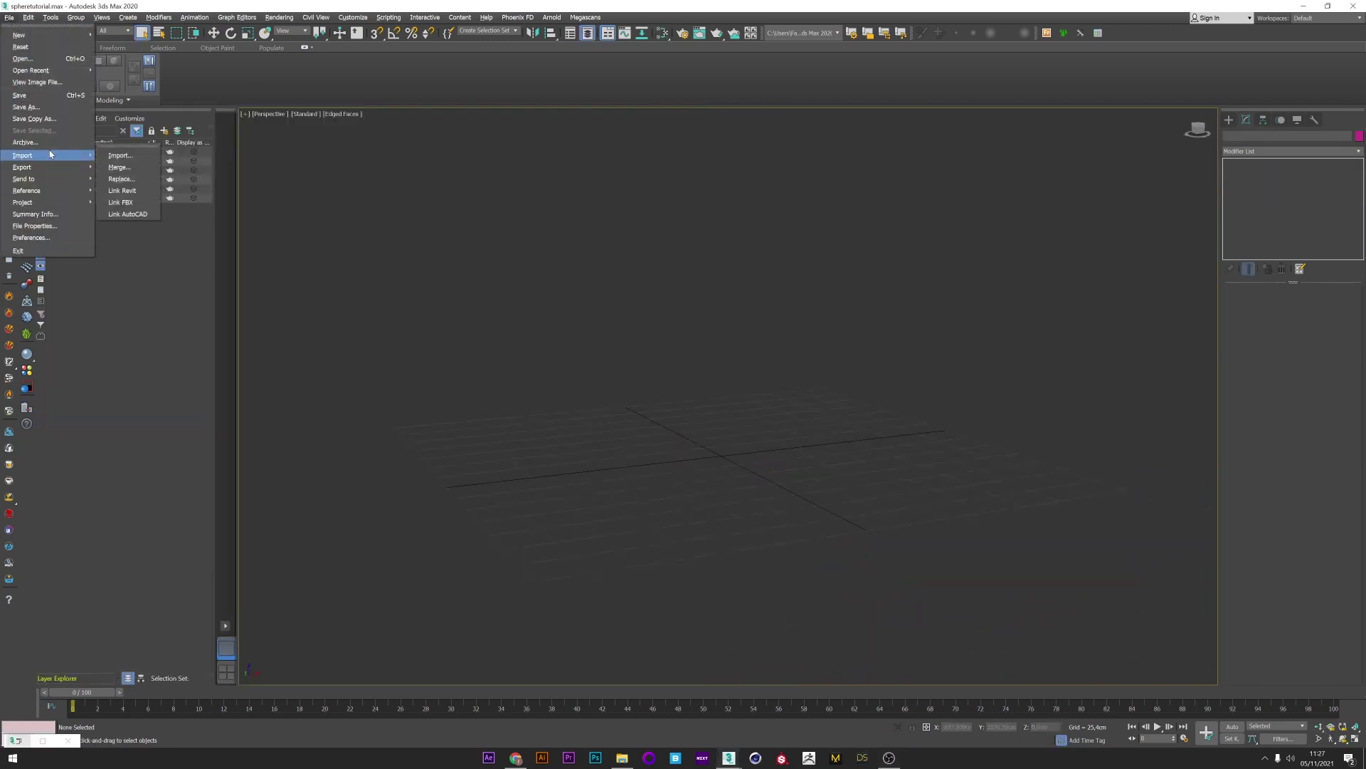
{"action": "left_click", "coordinate": [119, 166]}
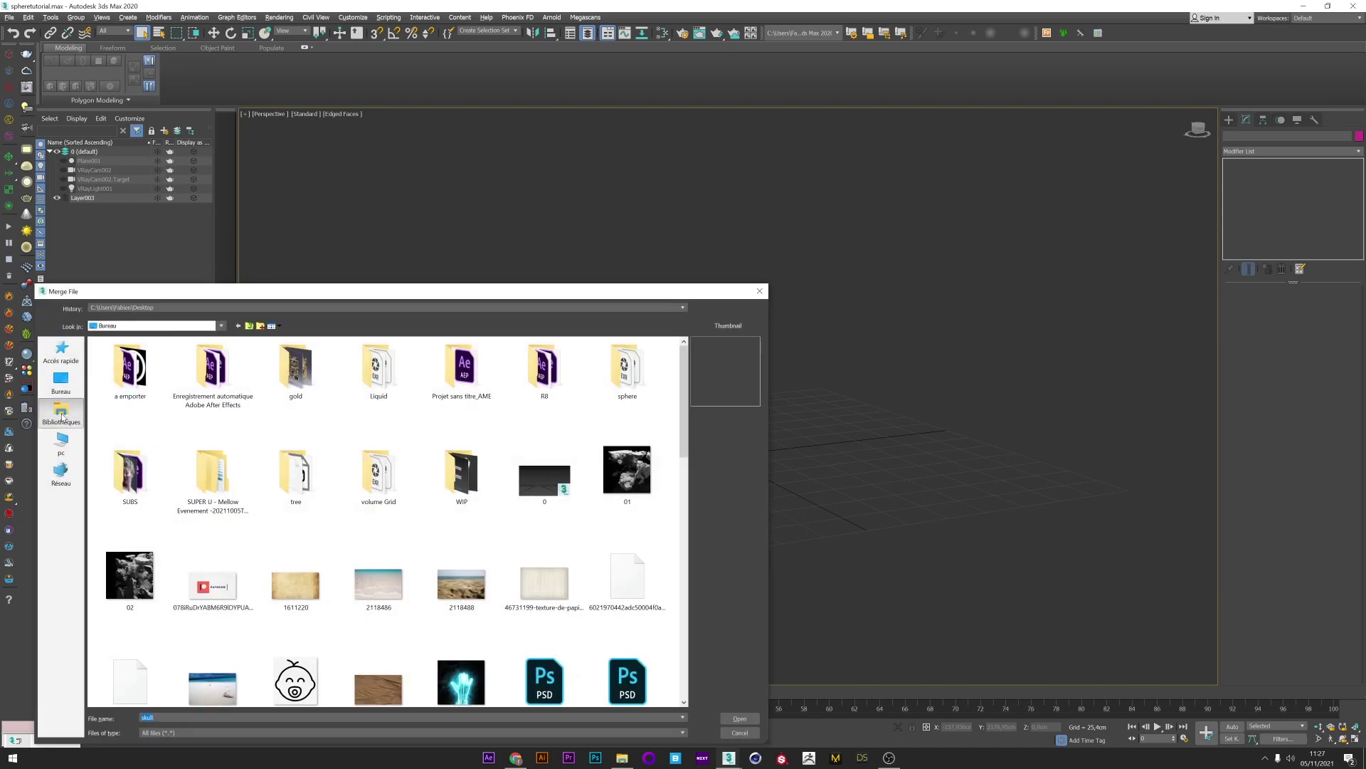
{"action": "left_click", "coordinate": [61, 415]}
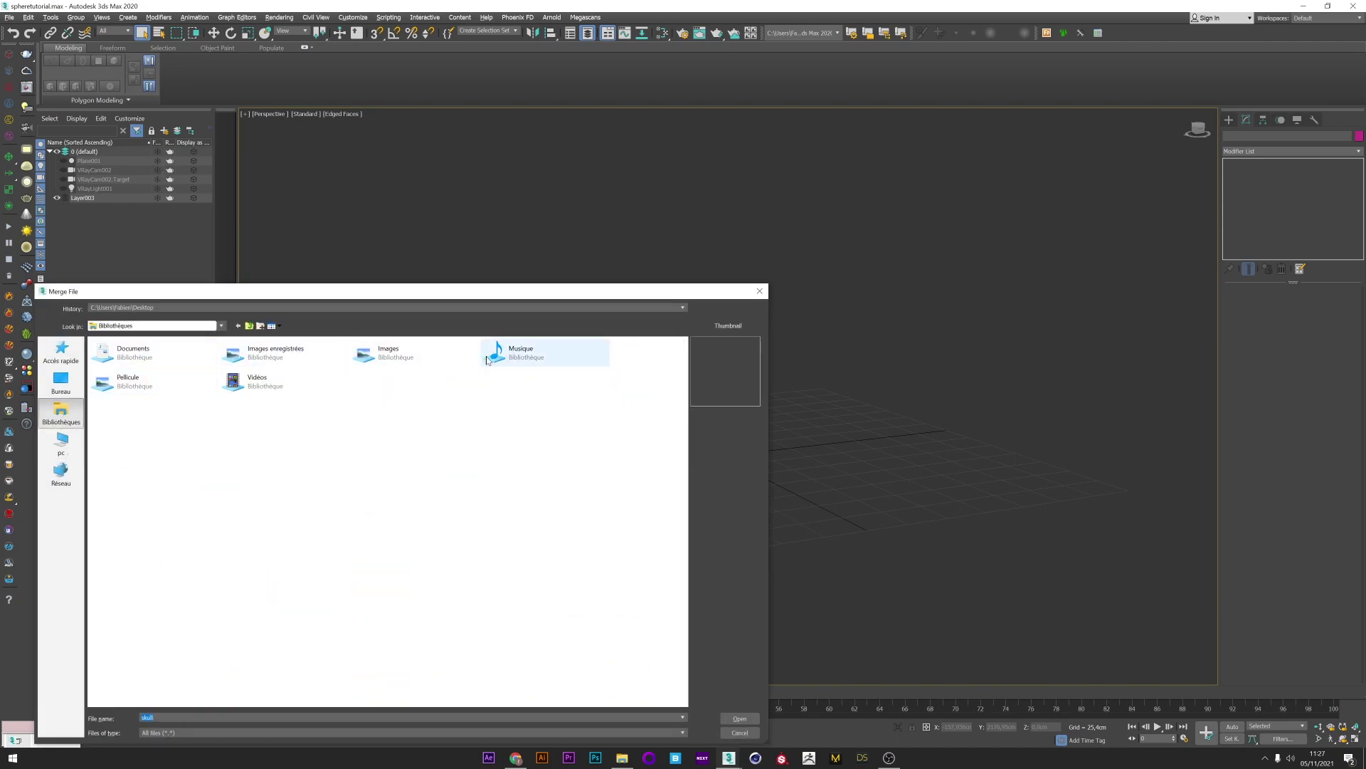
{"action": "double_click", "coordinate": [138, 360]}
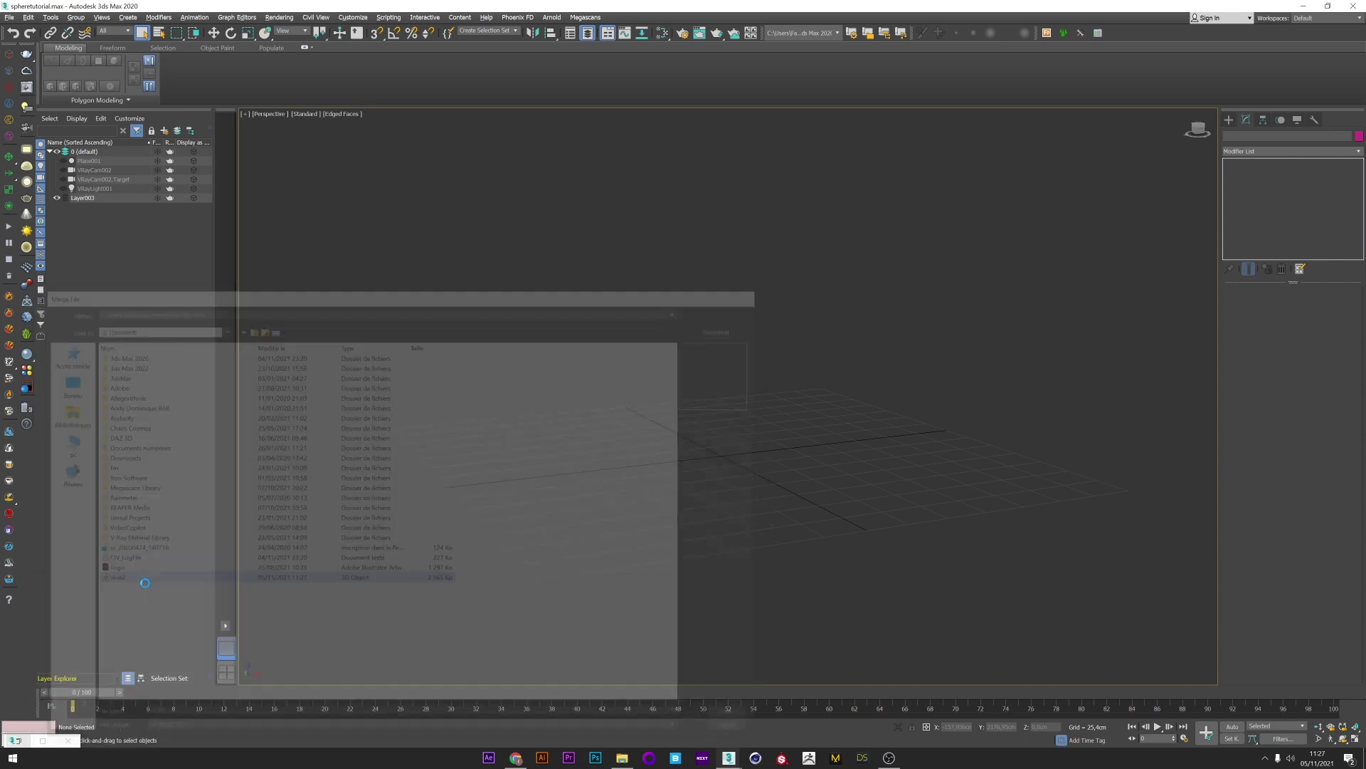
{"action": "double_click", "coordinate": [108, 580]}
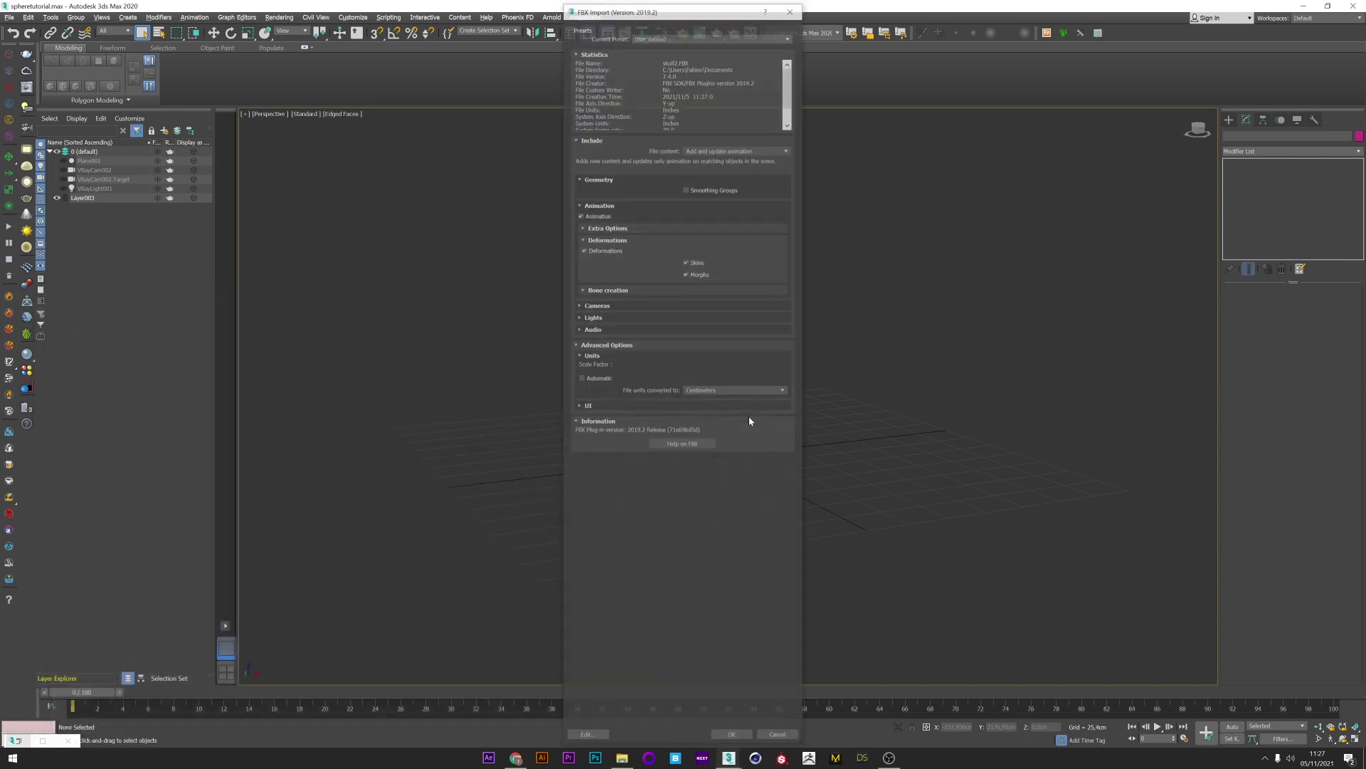
{"action": "left_click", "coordinate": [732, 734]}
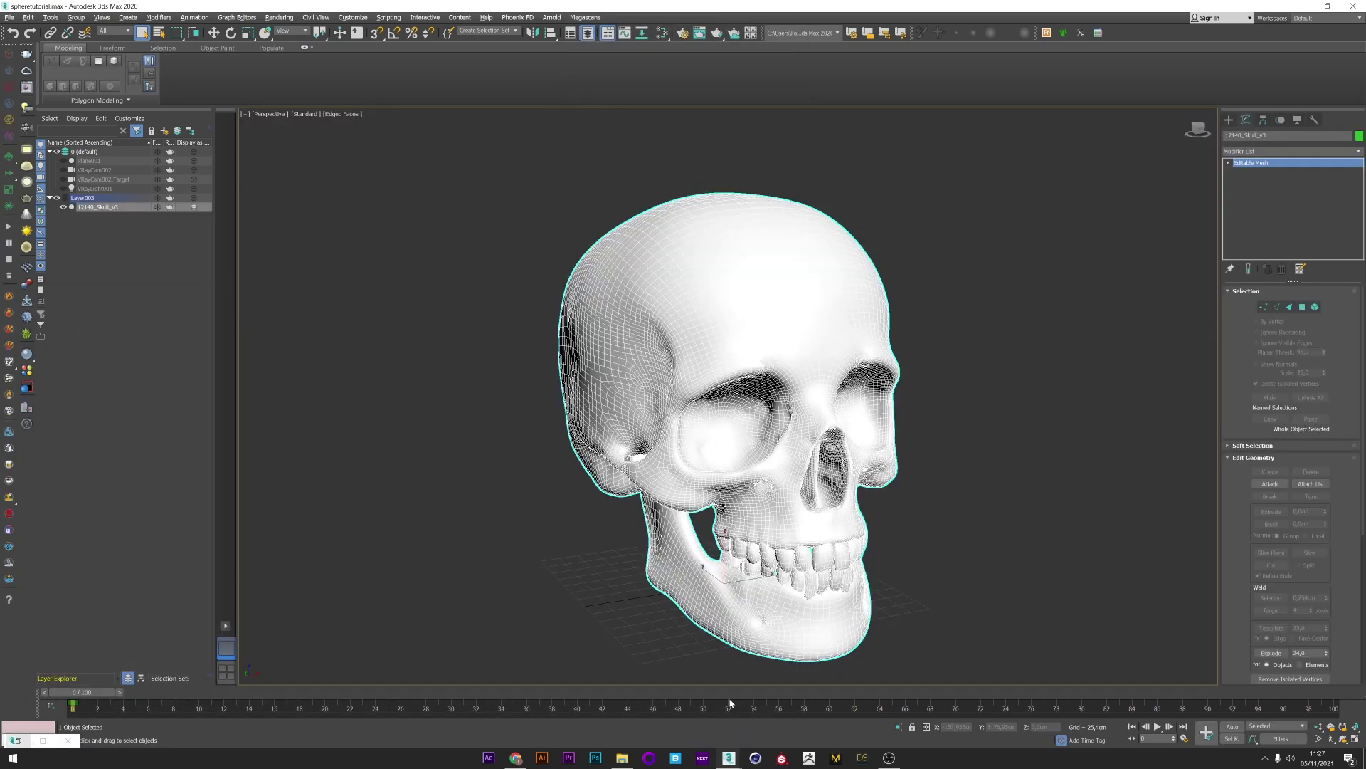
Step: Scale the skull down uniformly and frame it on the grid
{"action": "right_click", "coordinate": [756, 430]}
{"action": "left_click", "coordinate": [771, 460]}
{"action": "middle_click_drag", "start_coordinate": [772, 463], "coordinate": [810, 440], "text": "alt"}
{"action": "left_click_drag", "start_coordinate": [713, 554], "coordinate": [982, 699]}
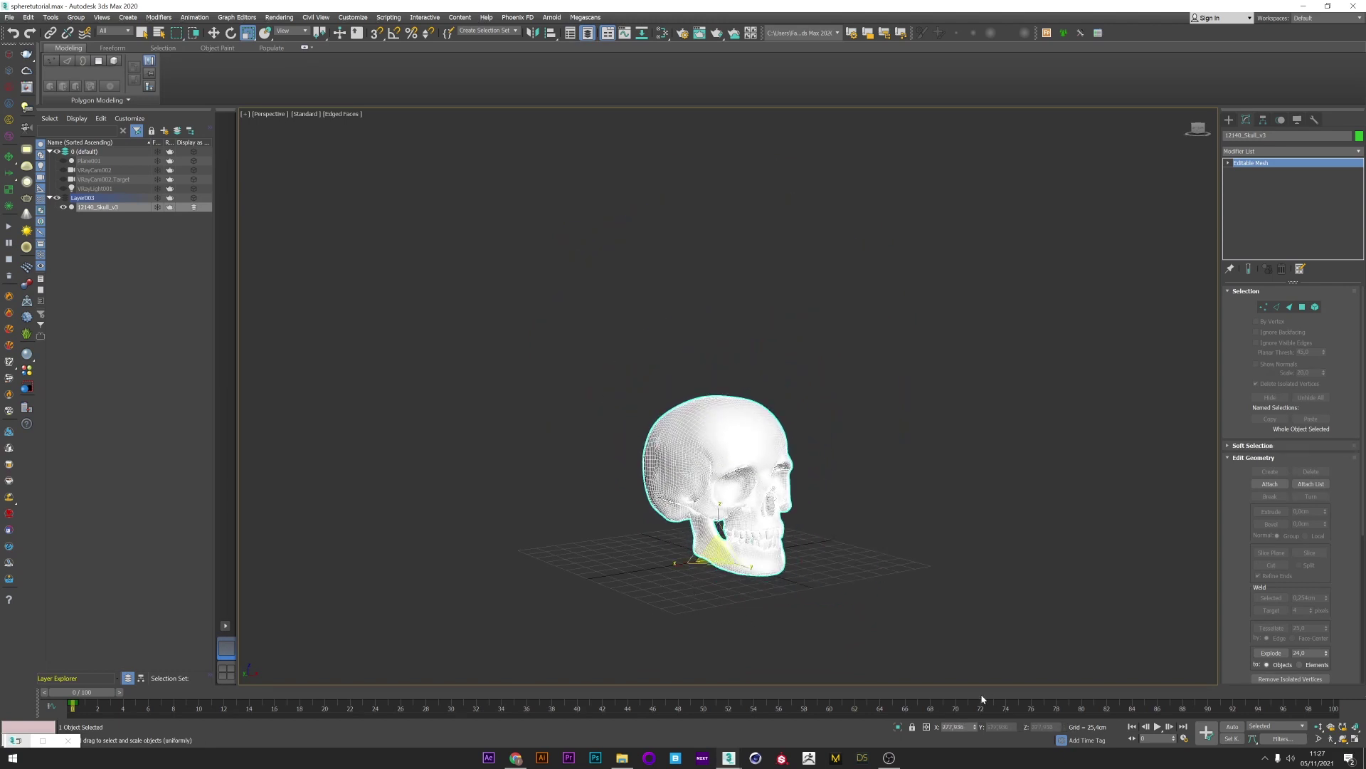
{"action": "right_click", "coordinate": [845, 558]}
{"action": "left_click", "coordinate": [872, 570]}
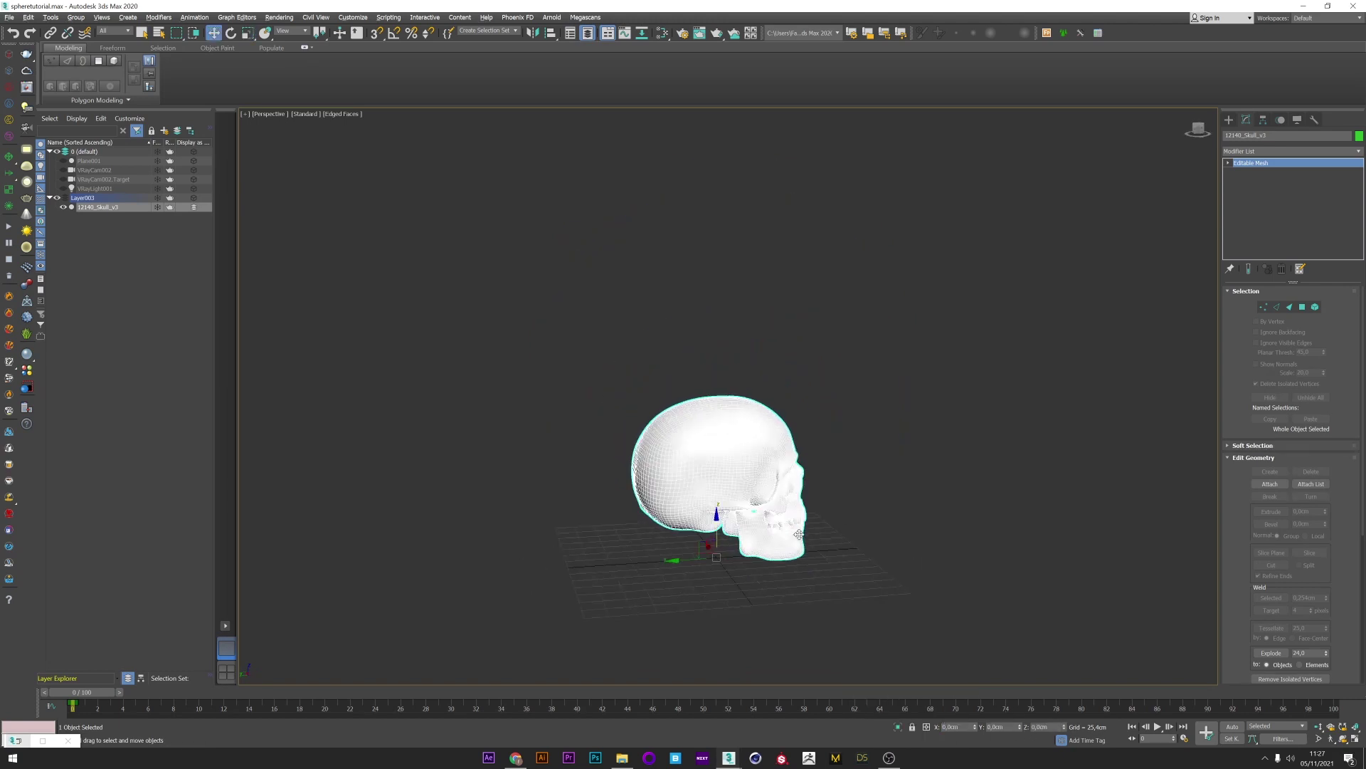
{"action": "scroll", "coordinate": [720, 530], "scroll_direction": "up", "scroll_amount": 2}
{"action": "middle_click_drag", "start_coordinate": [798, 535], "coordinate": [758, 513], "text": "alt"}
{"action": "middle_click_drag", "start_coordinate": [759, 513], "coordinate": [721, 449]}
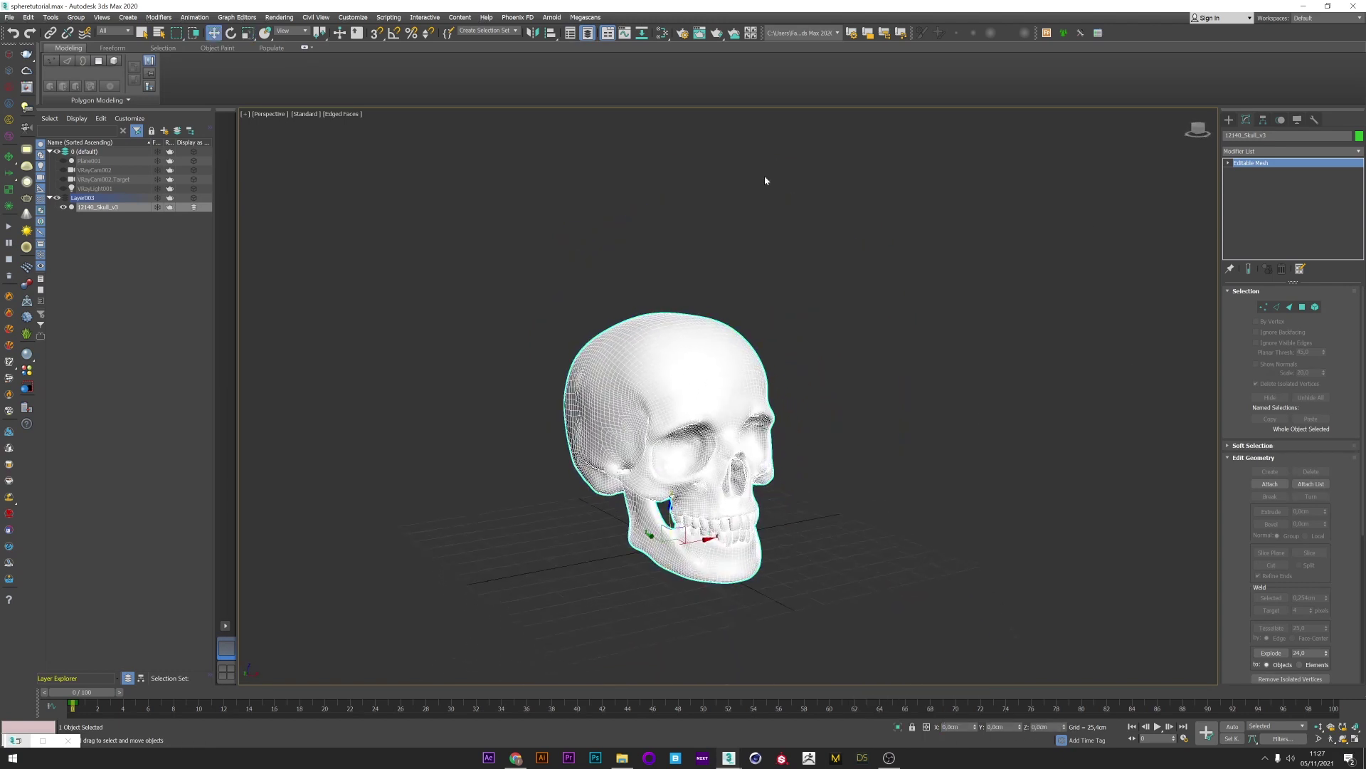
{"action": "left_click", "coordinate": [50, 152]}
{"action": "left_click", "coordinate": [424, 299]}
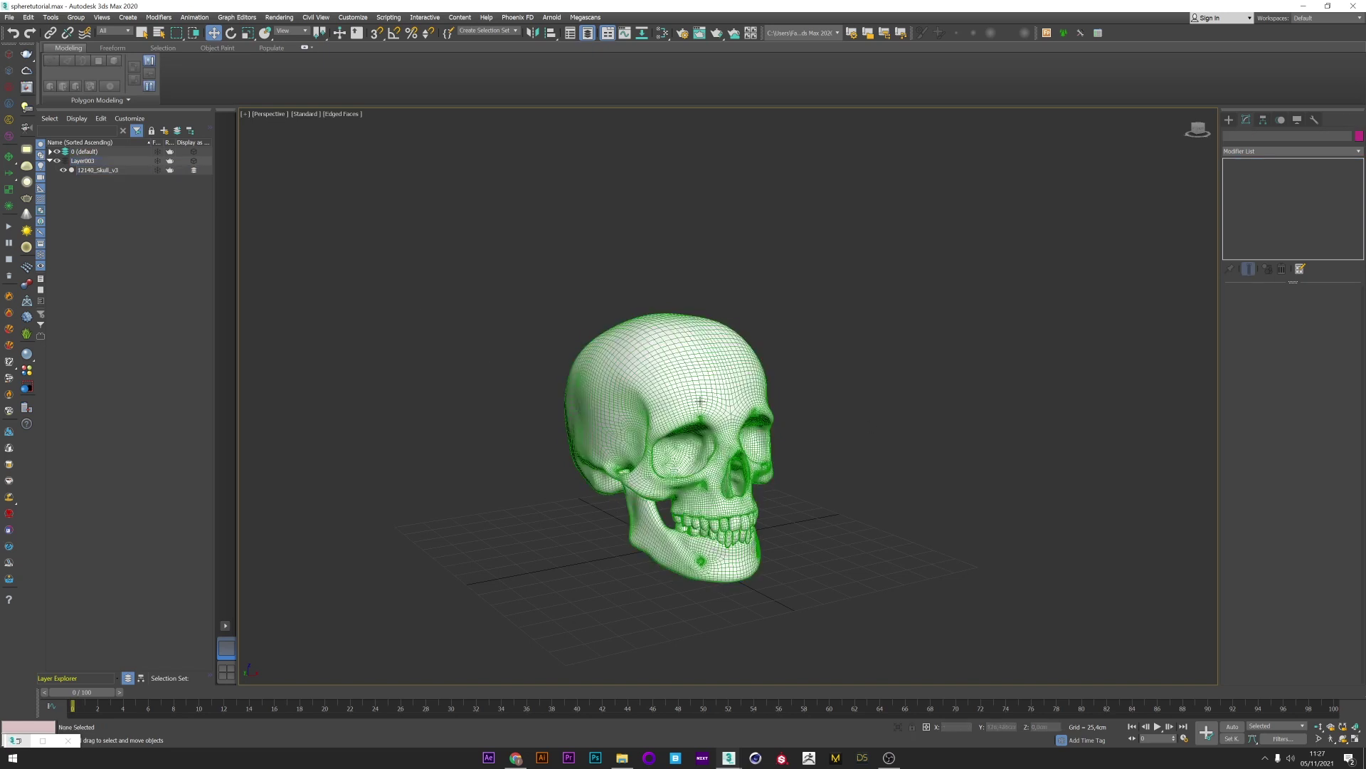
Step: Create a tyFlow object in the viewport and open its editor
{"action": "left_click", "coordinate": [1203, 132]}
{"action": "left_click", "coordinate": [1229, 119]}
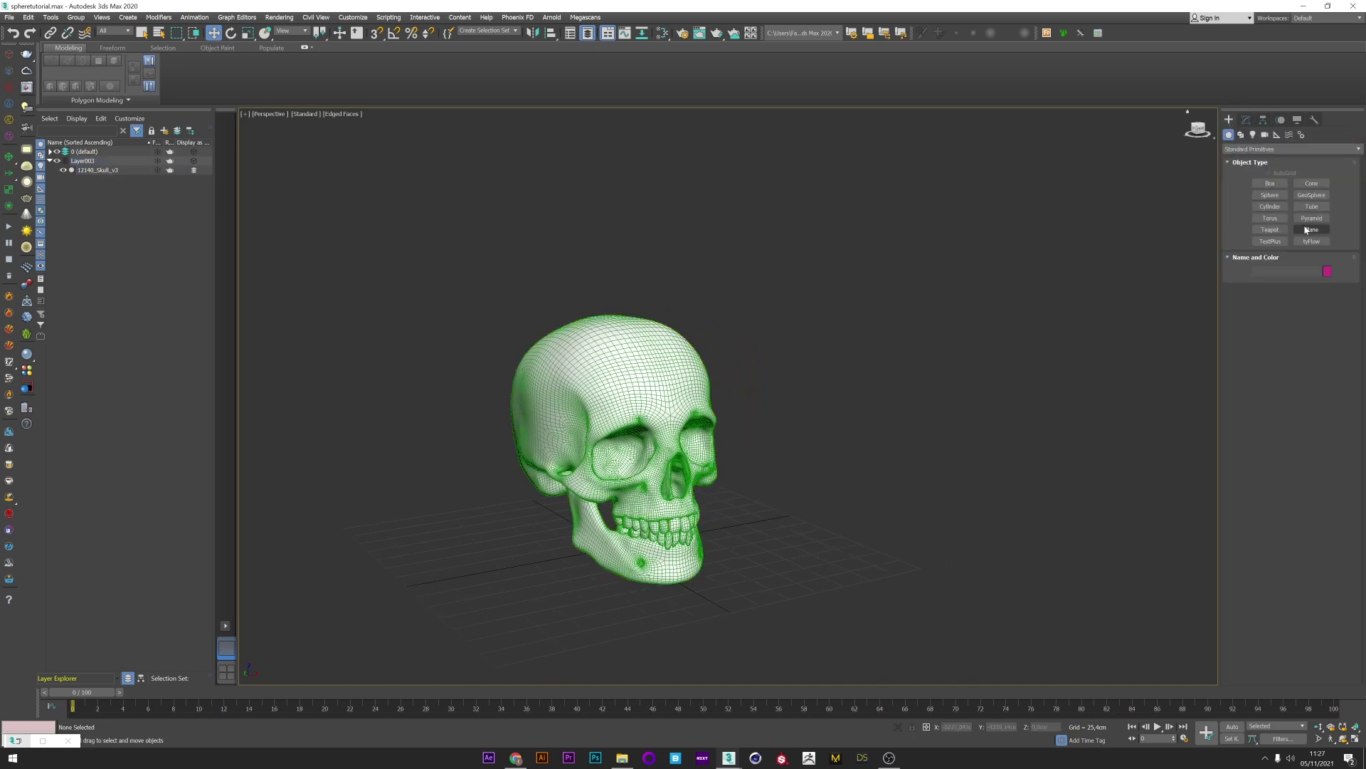
{"action": "left_click", "coordinate": [1312, 241]}
{"action": "left_click", "coordinate": [955, 537]}
{"action": "left_click", "coordinate": [1246, 119]}
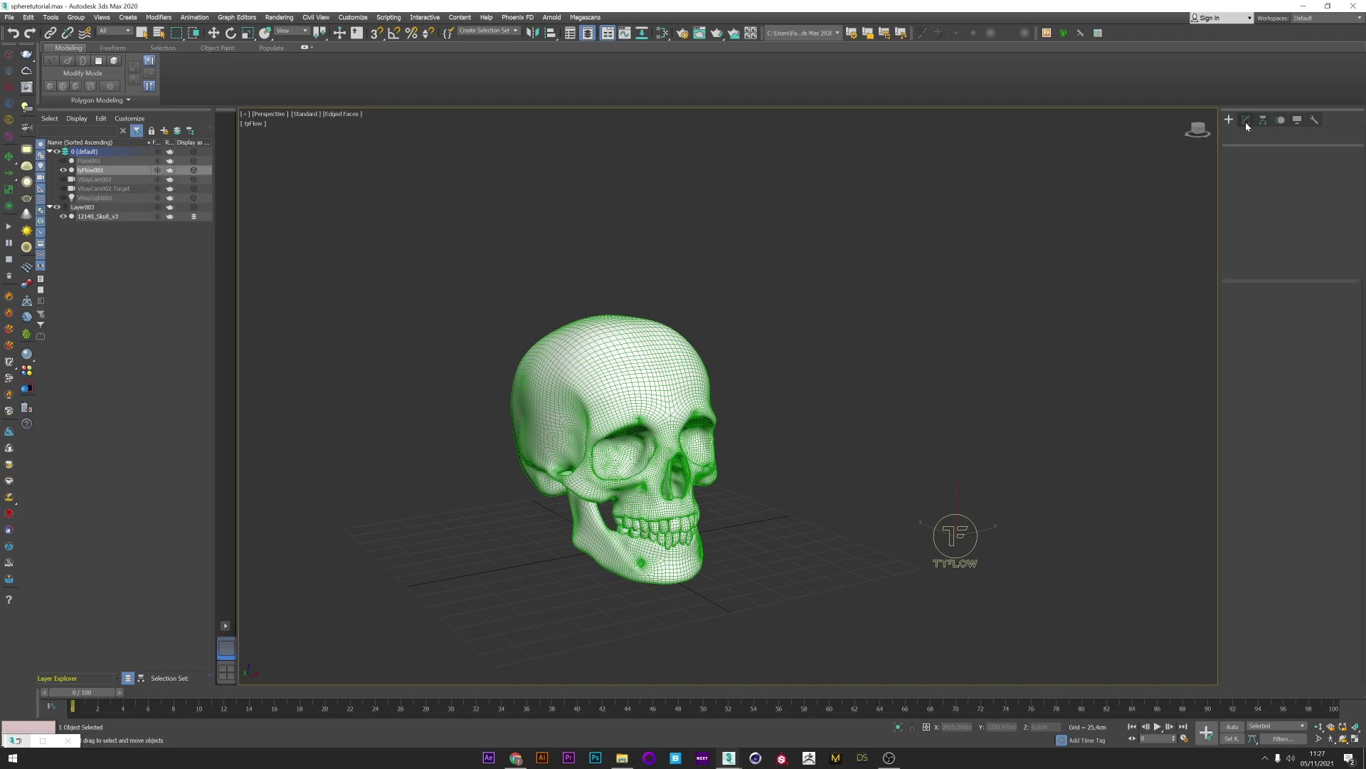
{"action": "left_click", "coordinate": [1283, 316]}
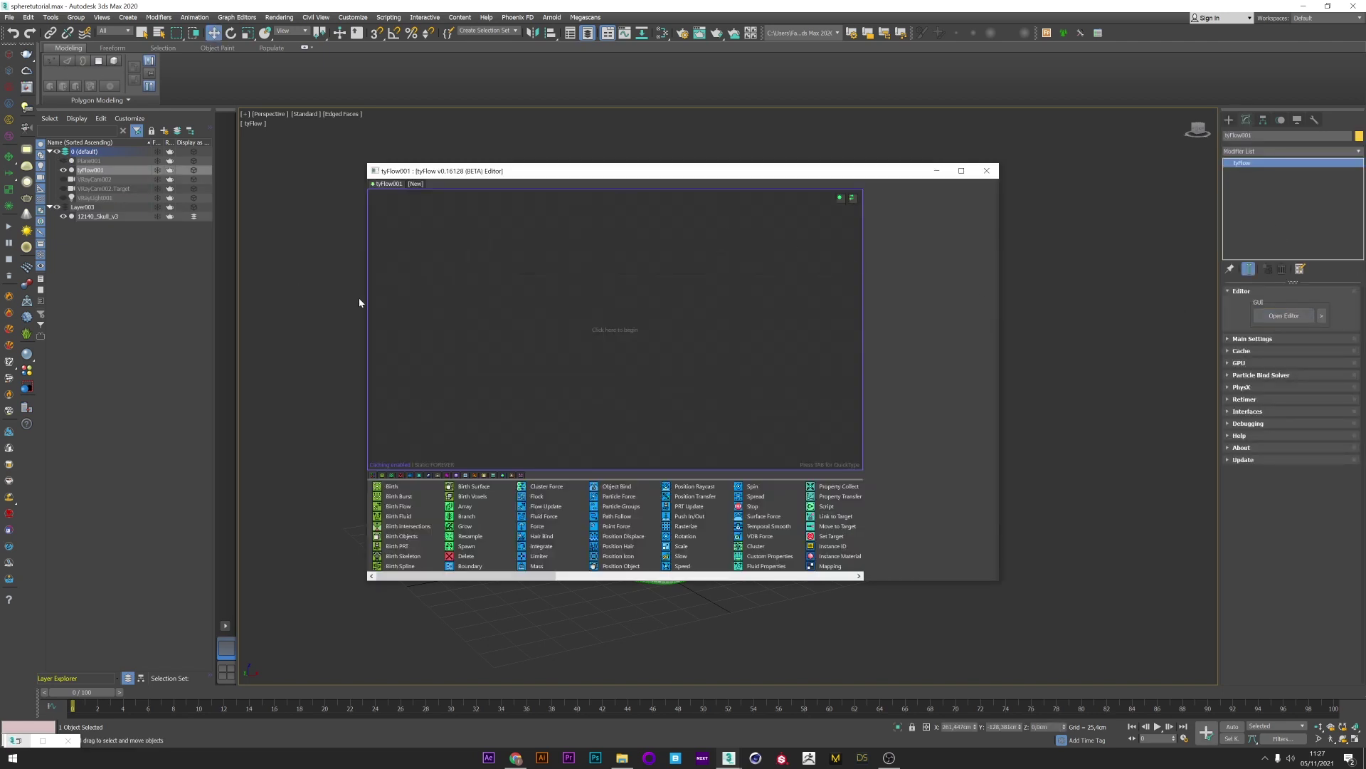
Step: Start an event with Birth VDB, add Object to SDF, and begin picking its source object
{"action": "left_click_drag", "start_coordinate": [365, 298], "coordinate": [620, 298]}
{"action": "left_click_drag", "start_coordinate": [712, 171], "coordinate": [876, 164]}
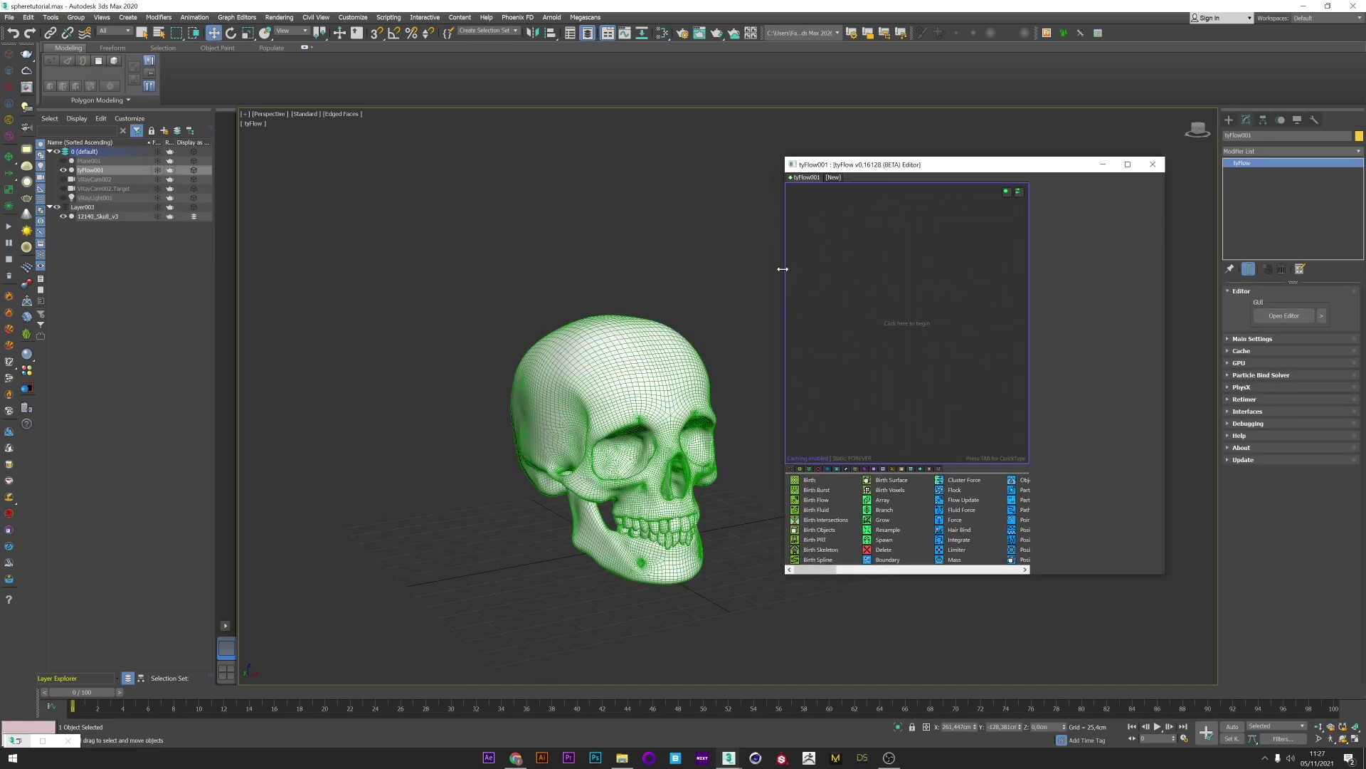
{"action": "middle_click_drag", "start_coordinate": [600, 413], "coordinate": [564, 383]}
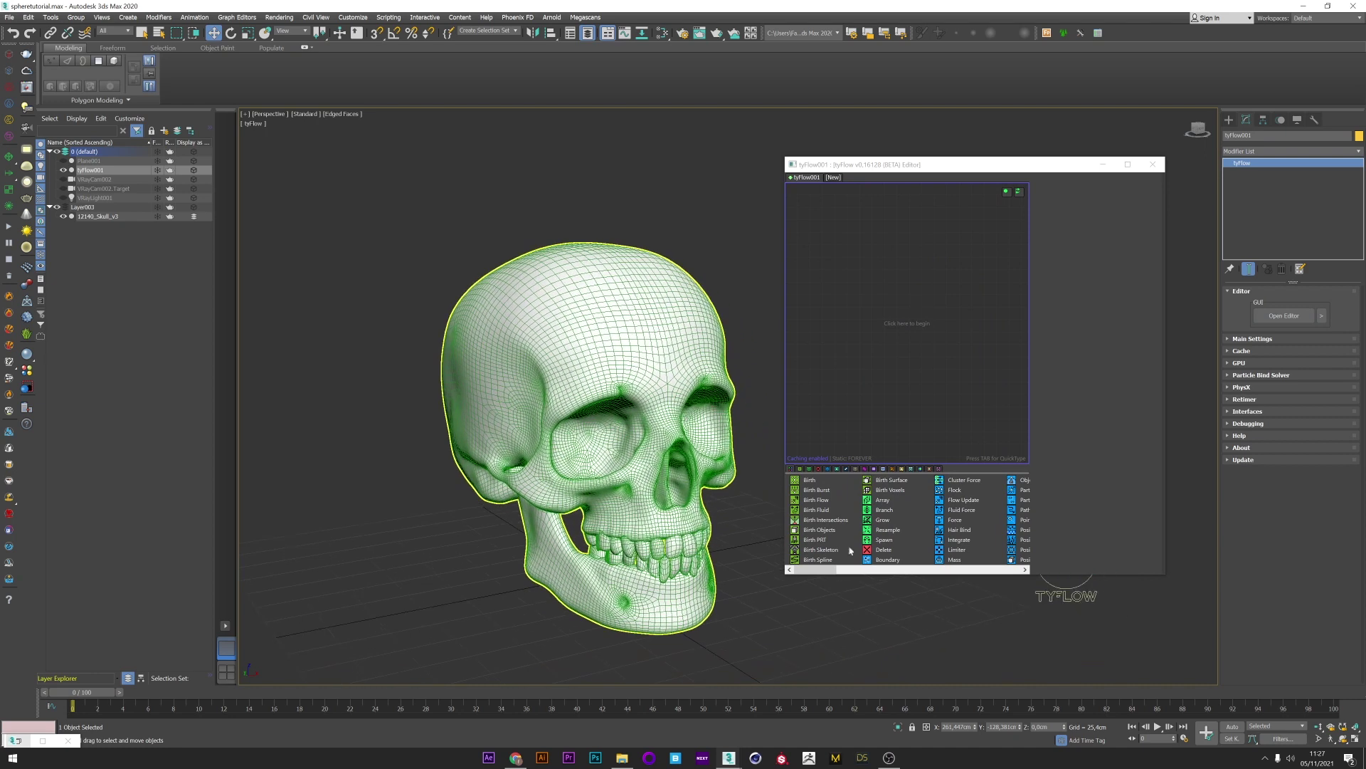
{"action": "left_click", "coordinate": [929, 468]}
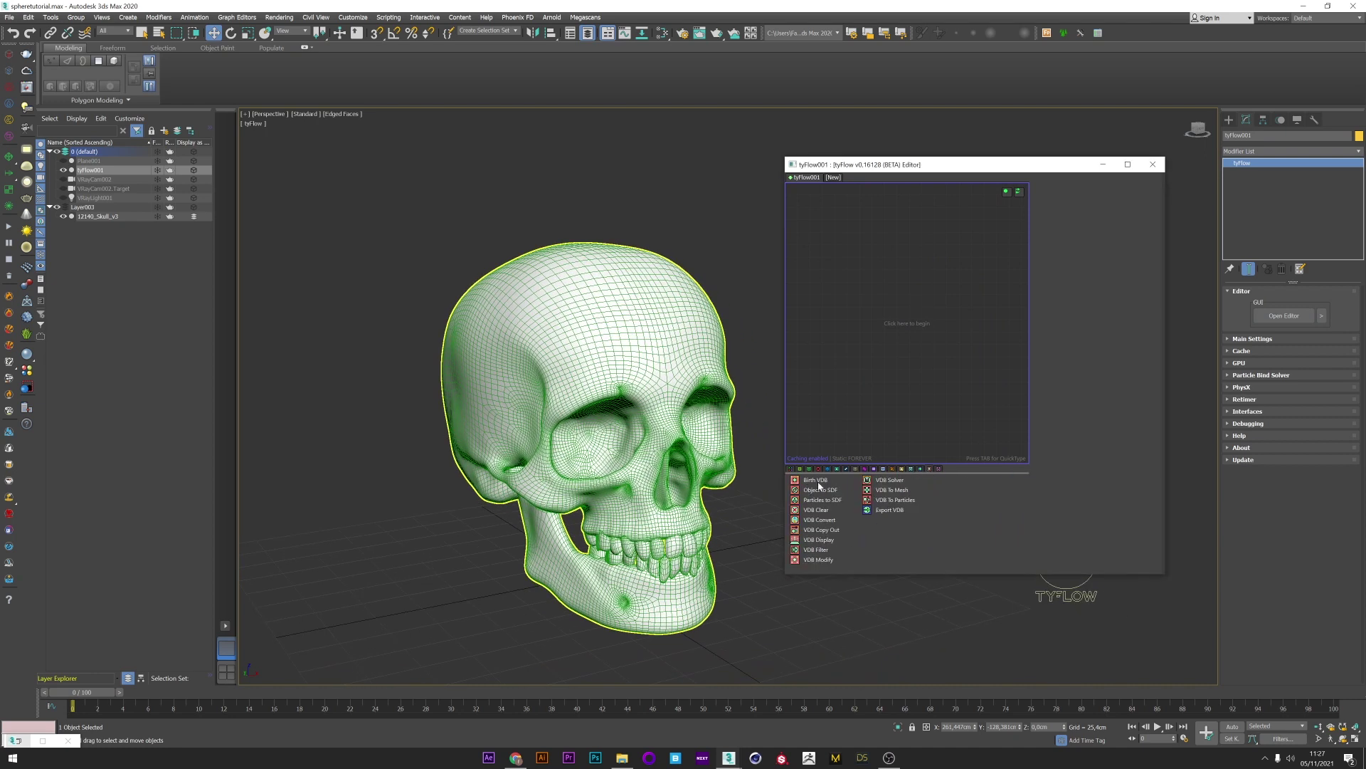
{"action": "left_click_drag", "start_coordinate": [817, 481], "coordinate": [854, 233]}
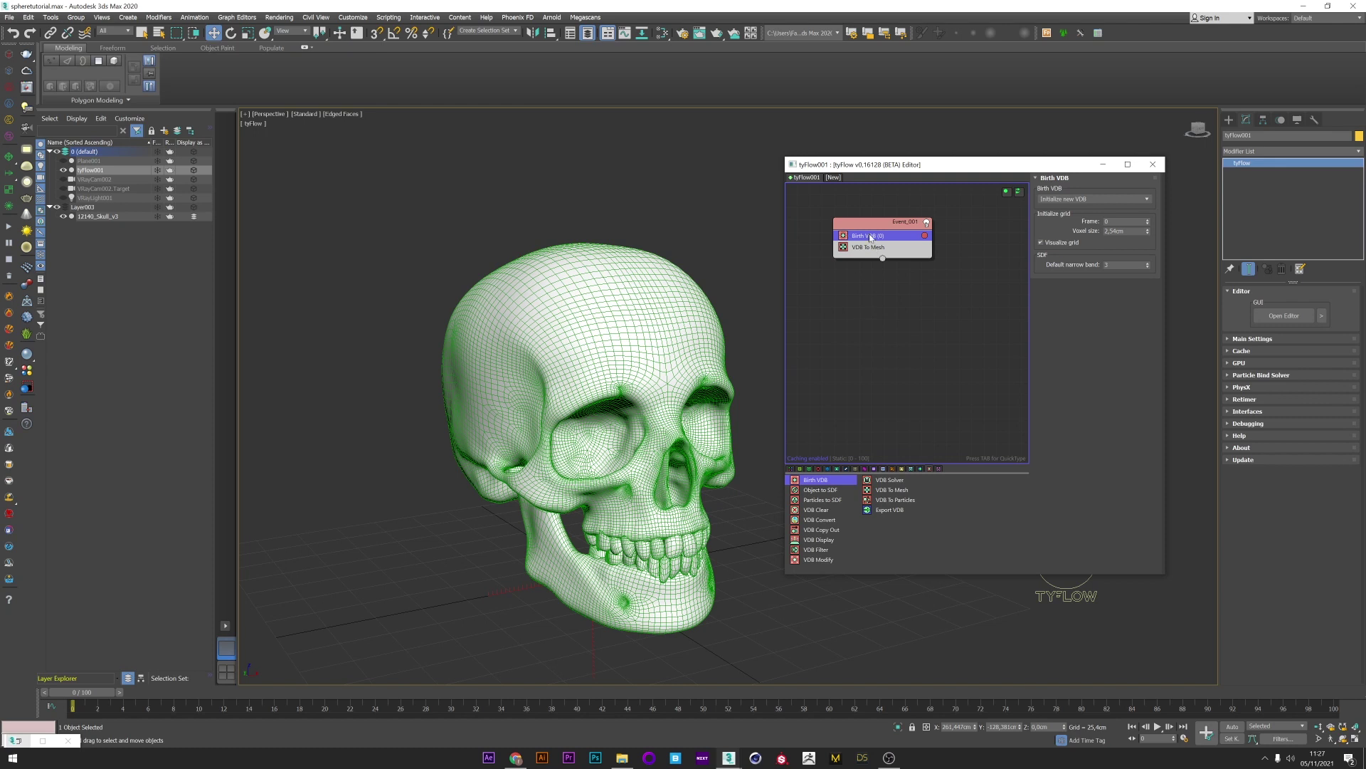
{"action": "left_click_drag", "start_coordinate": [825, 492], "coordinate": [873, 247]}
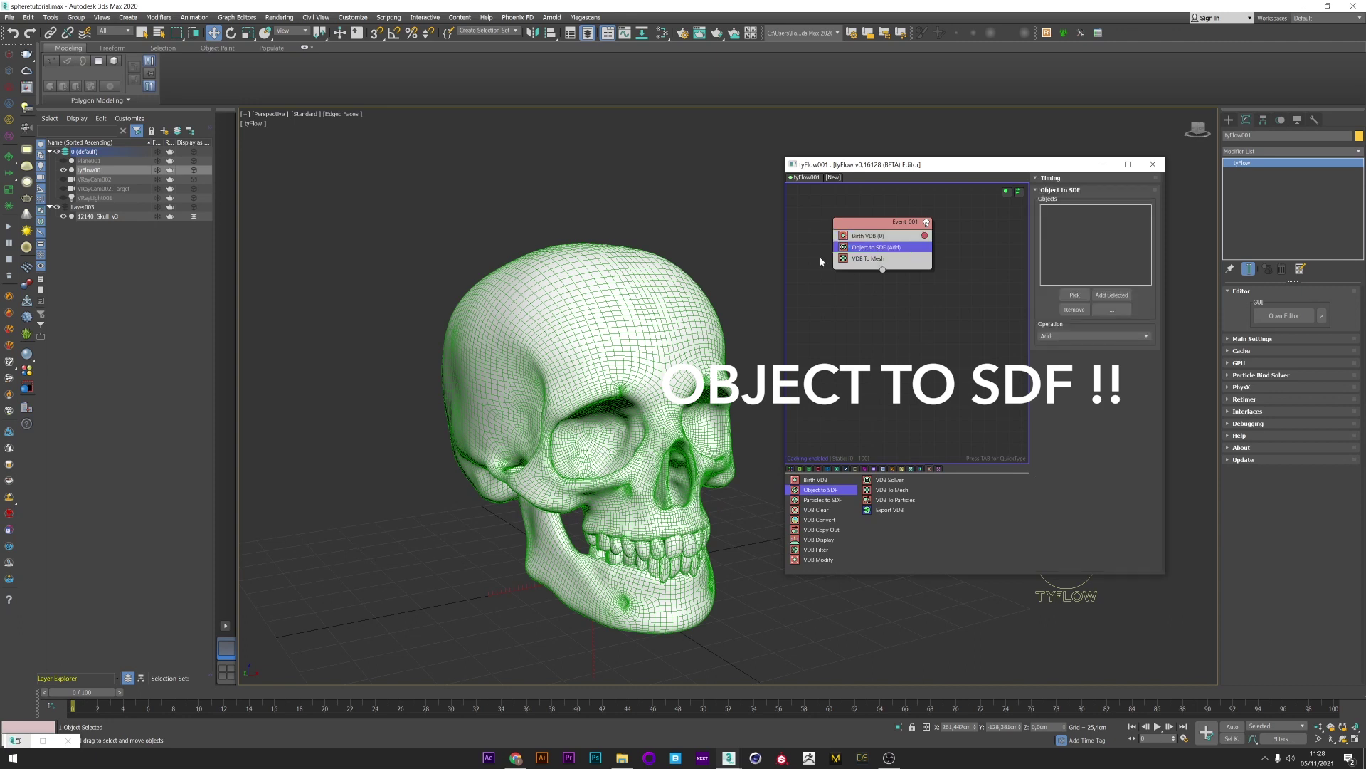
{"action": "left_click", "coordinate": [1075, 294]}
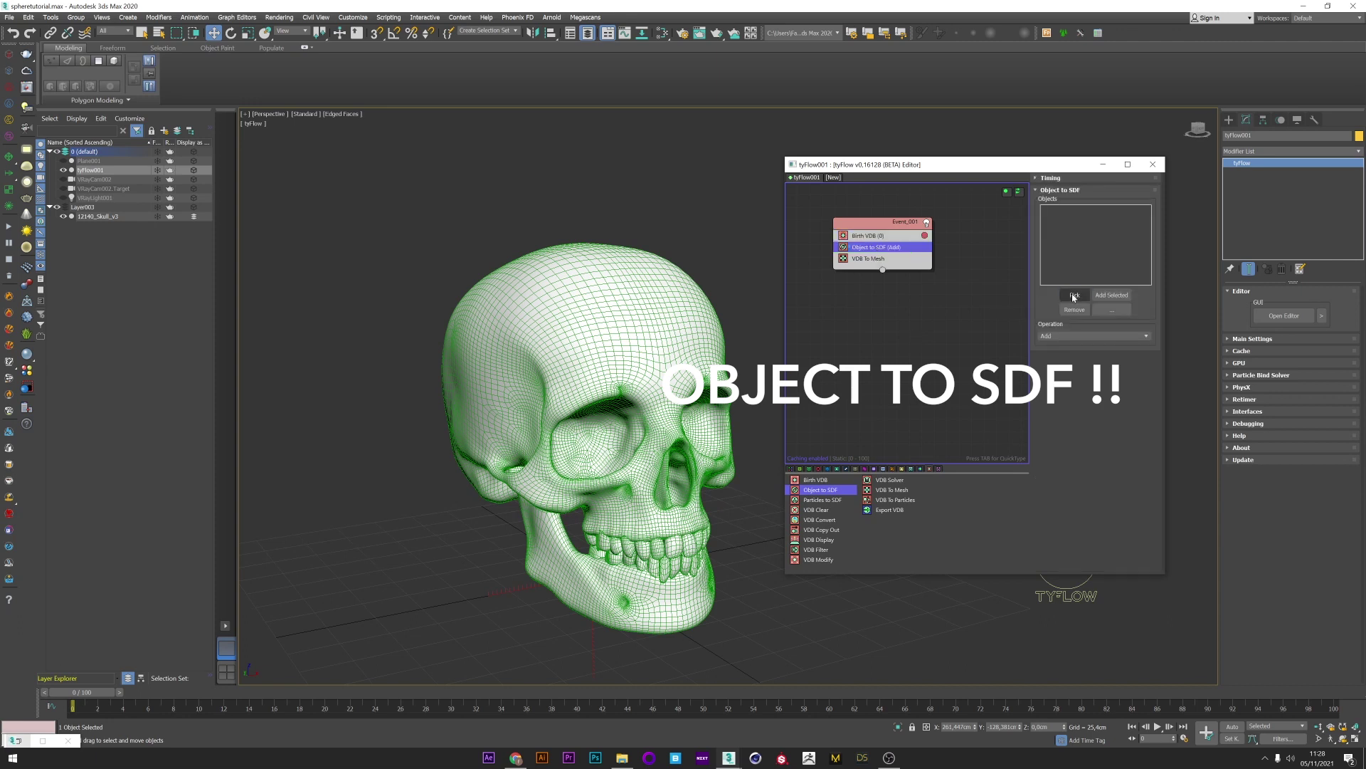
Step: Use the skull as the Object to SDF source, hide the original skull mesh, and turn off edged faces
{"action": "left_click", "coordinate": [649, 344]}
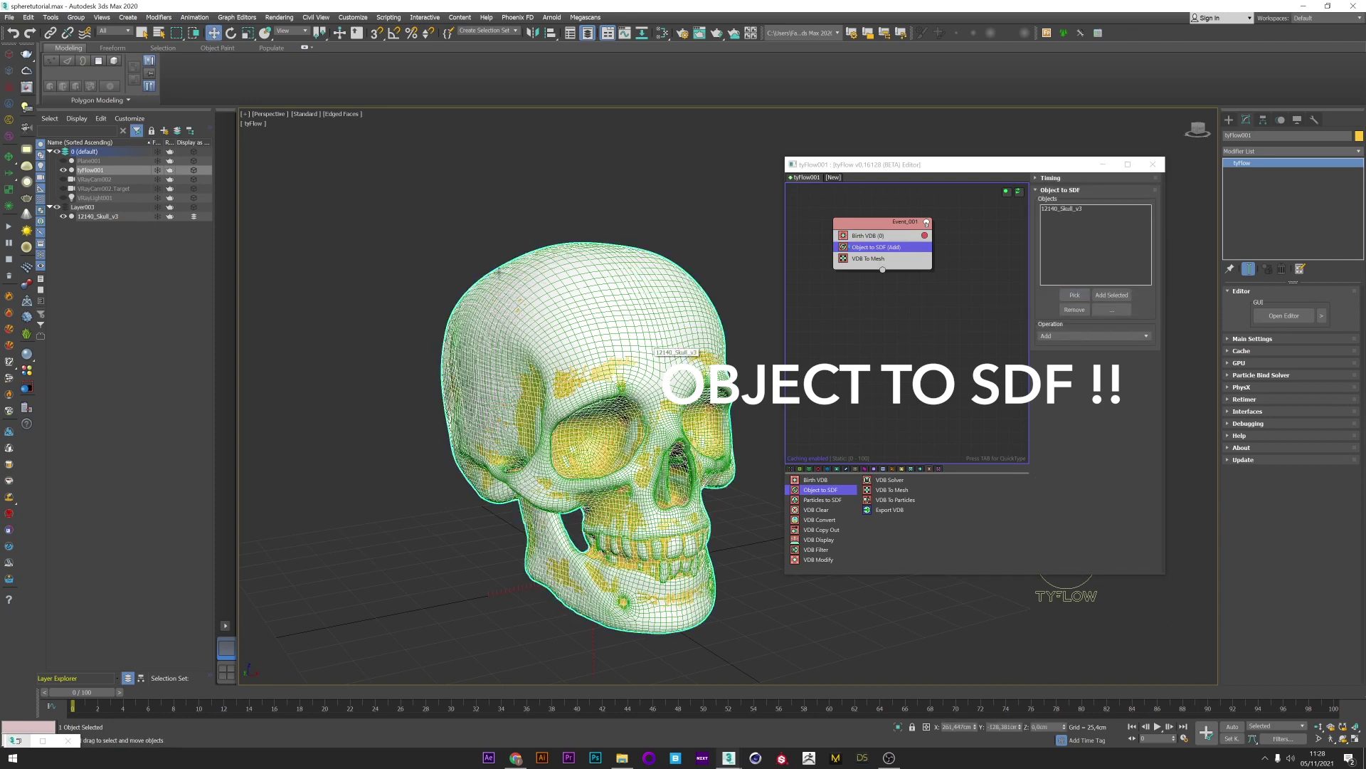
{"action": "left_click", "coordinate": [63, 216]}
{"action": "key", "text": "F4"}
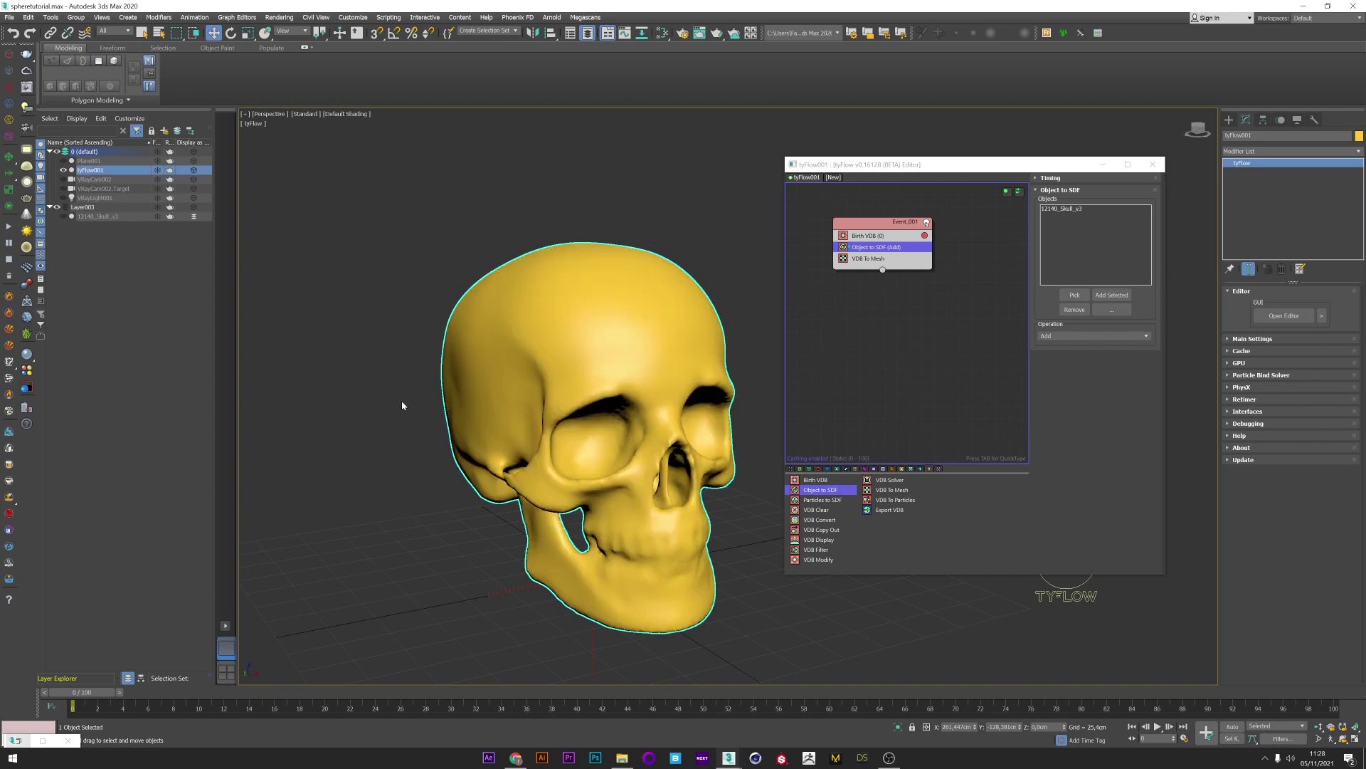
{"action": "middle_click_drag", "start_coordinate": [474, 429], "coordinate": [445, 412]}
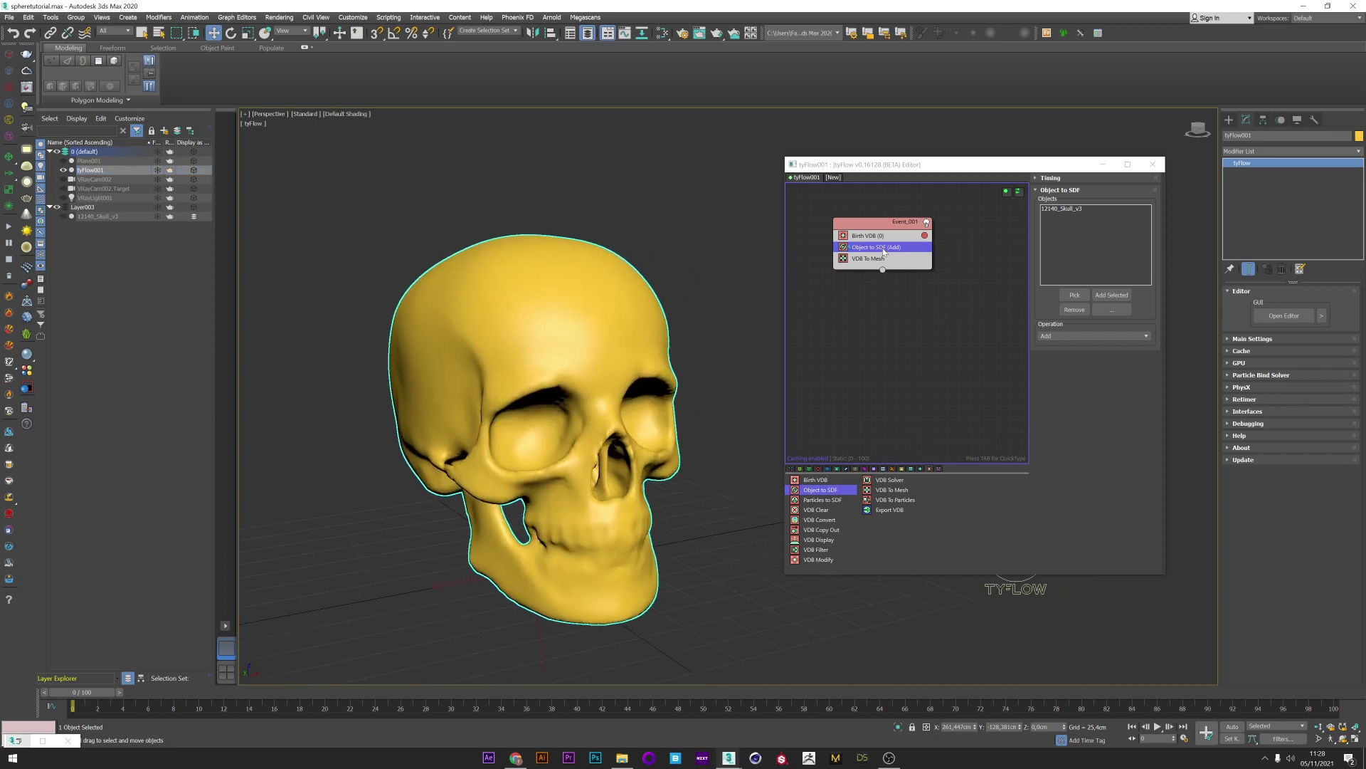
Step: Set the Birth VDB voxel size to 2,0cm
{"action": "left_click", "coordinate": [884, 236]}
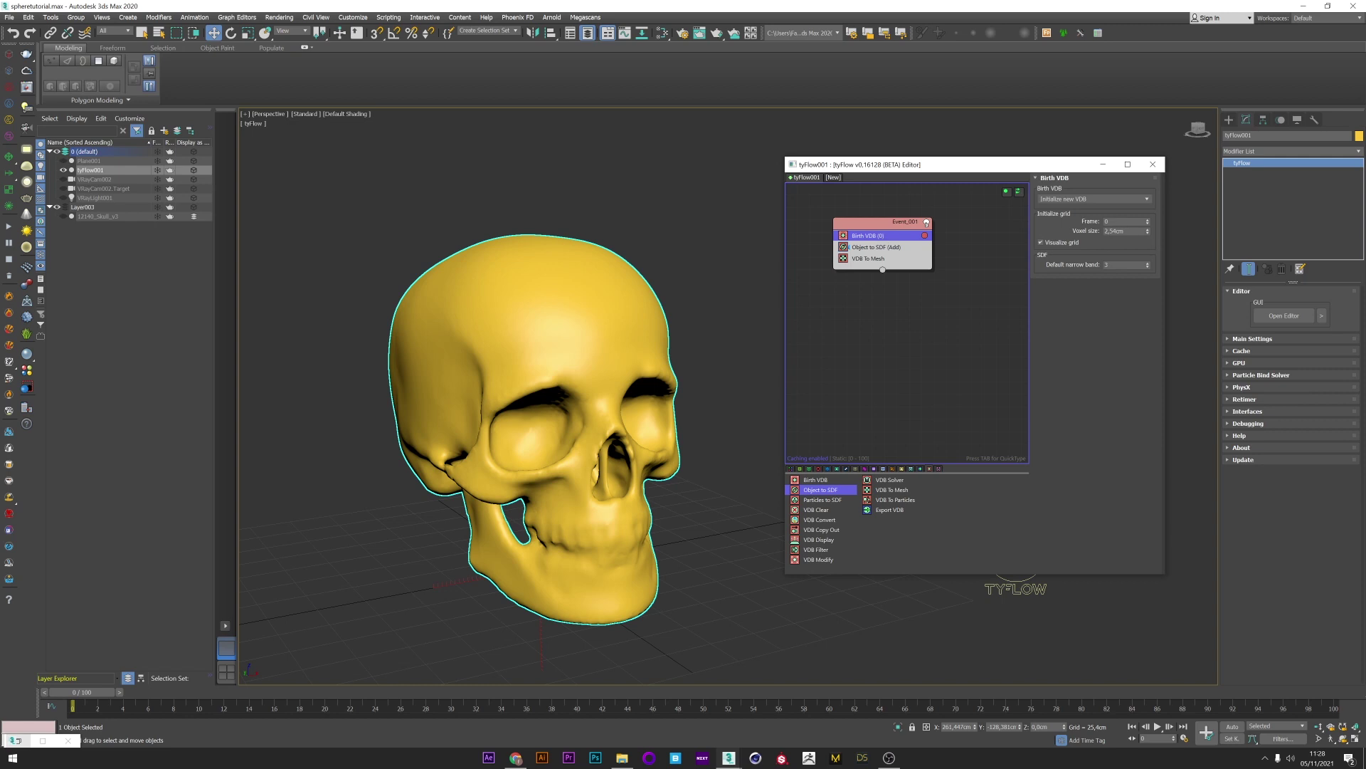
{"action": "double_click", "coordinate": [1122, 231]}
{"action": "type", "text": "2"}
{"action": "key", "text": "Return"}
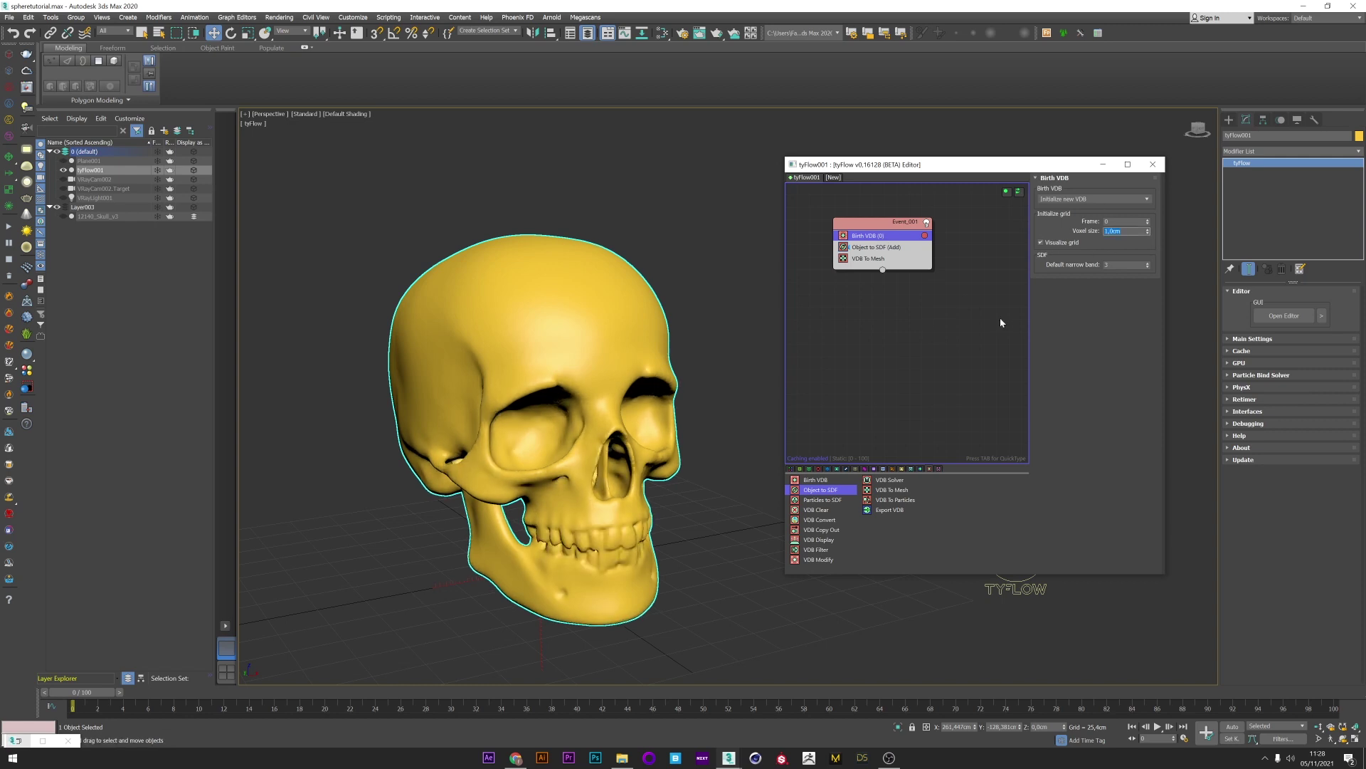
{"action": "left_click", "coordinate": [891, 248]}
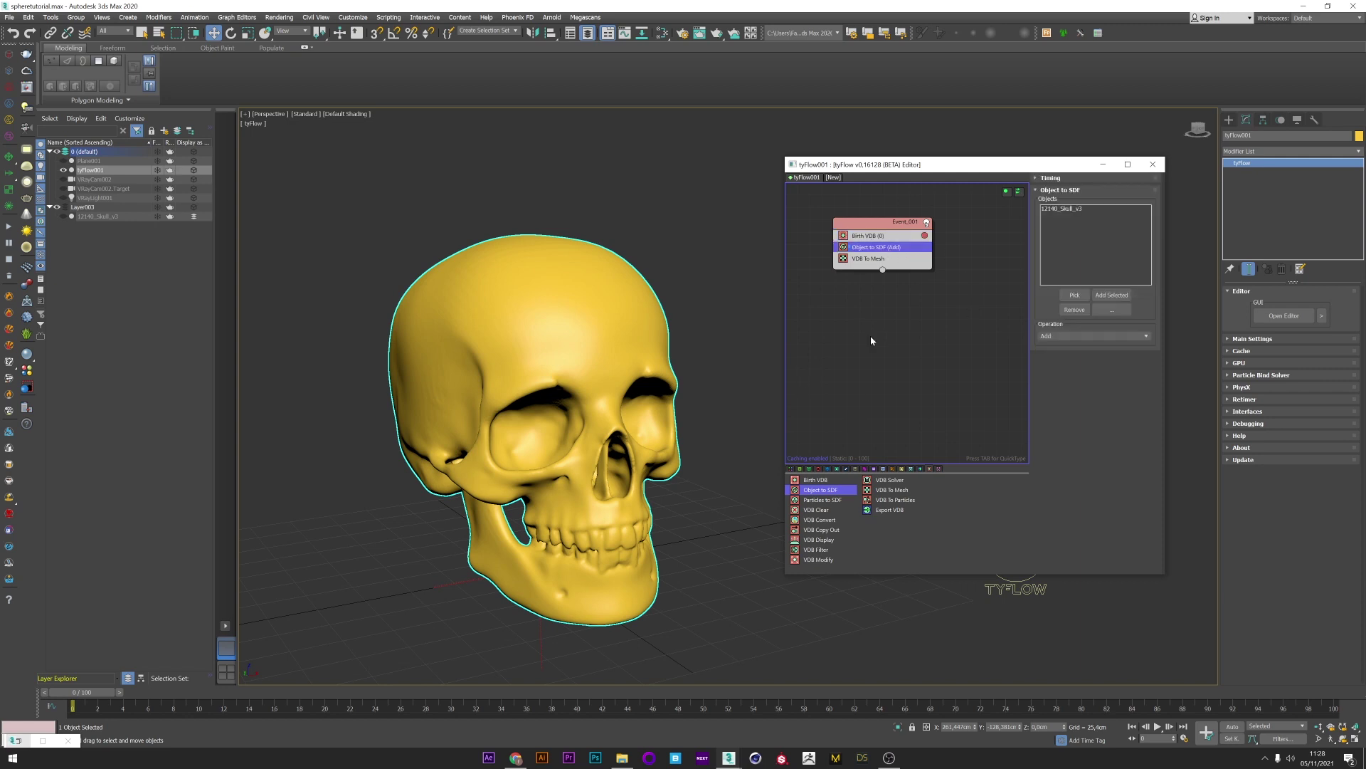
Step: Add VDB Convert and Export VDB operators to Event_001
{"action": "left_click_drag", "start_coordinate": [820, 521], "coordinate": [876, 254]}
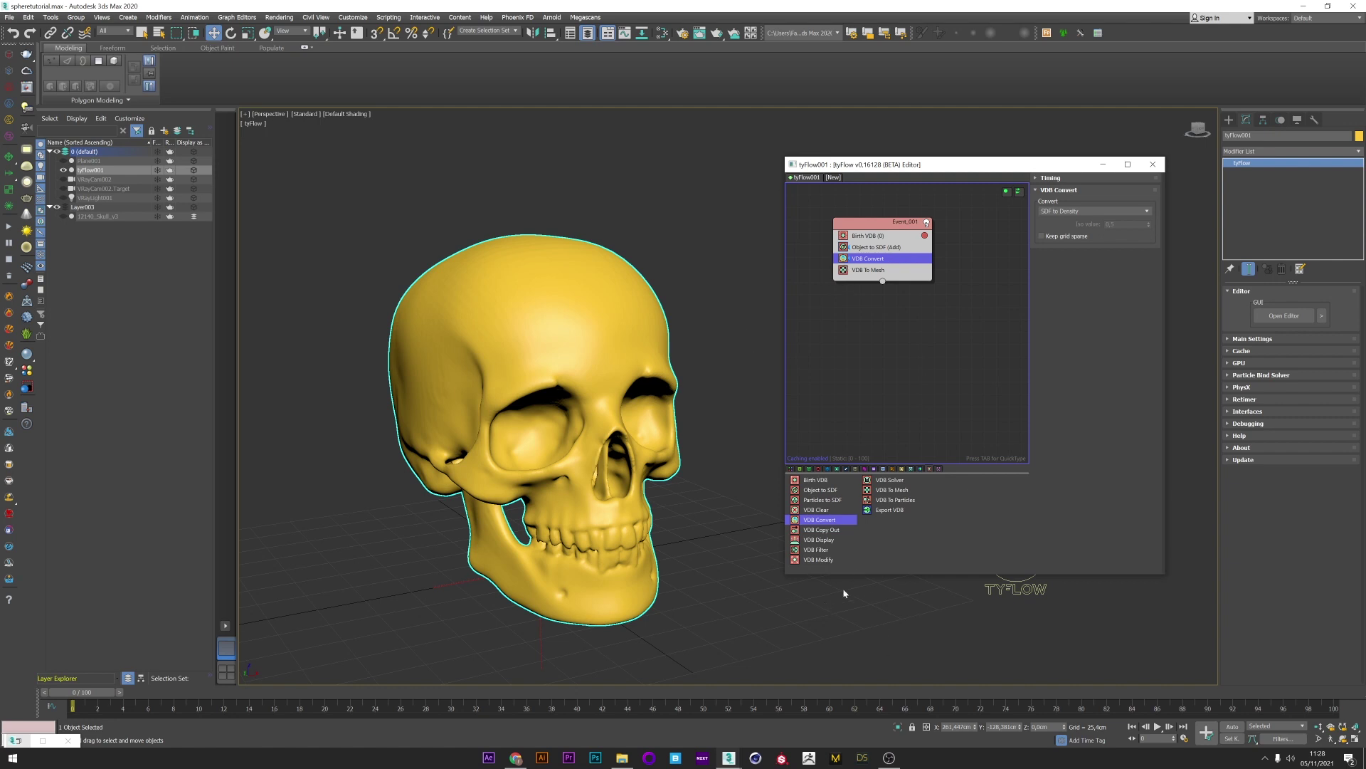
{"action": "left_click", "coordinate": [886, 511]}
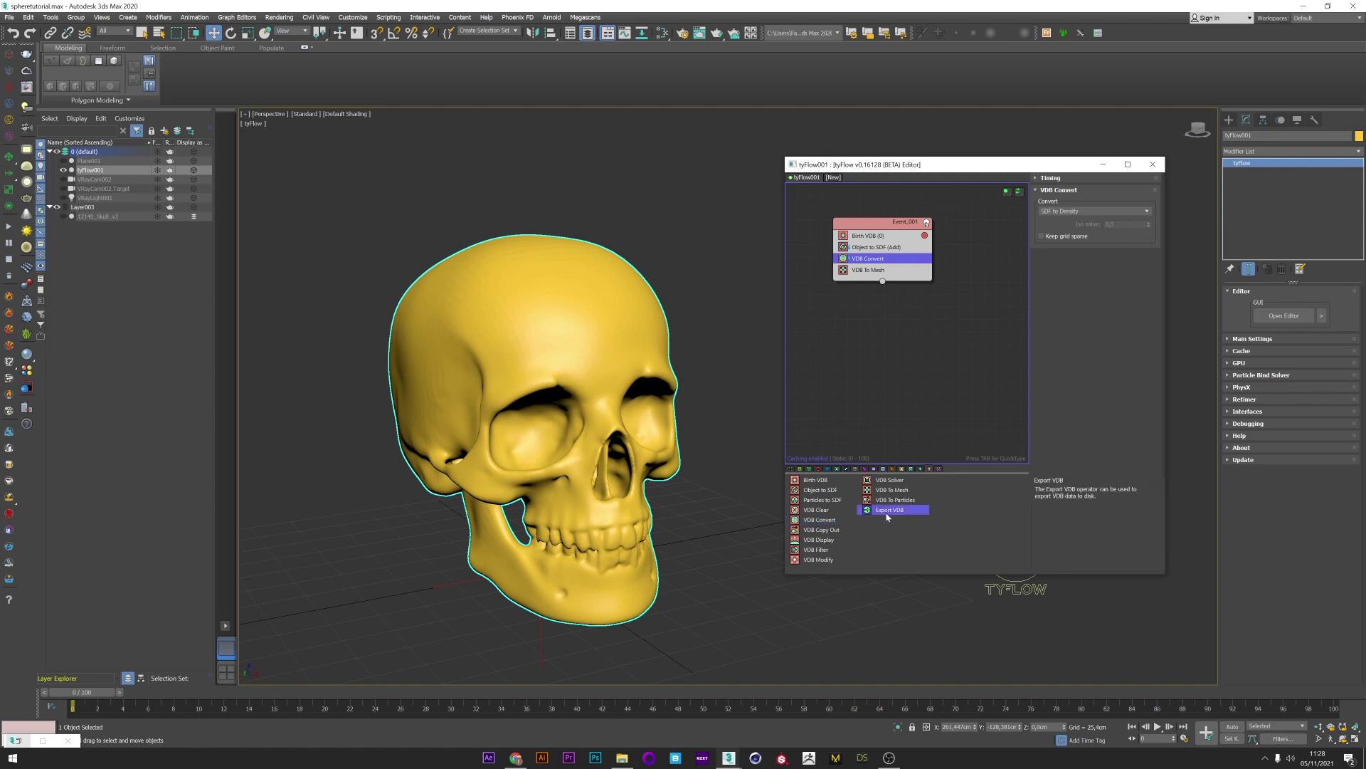
{"action": "left_click_drag", "start_coordinate": [890, 511], "coordinate": [872, 276]}
Step: Set VDB To Mesh input to Density, trying iso values 1 and 0,2 before settling on 0,1
{"action": "left_click", "coordinate": [870, 271]}
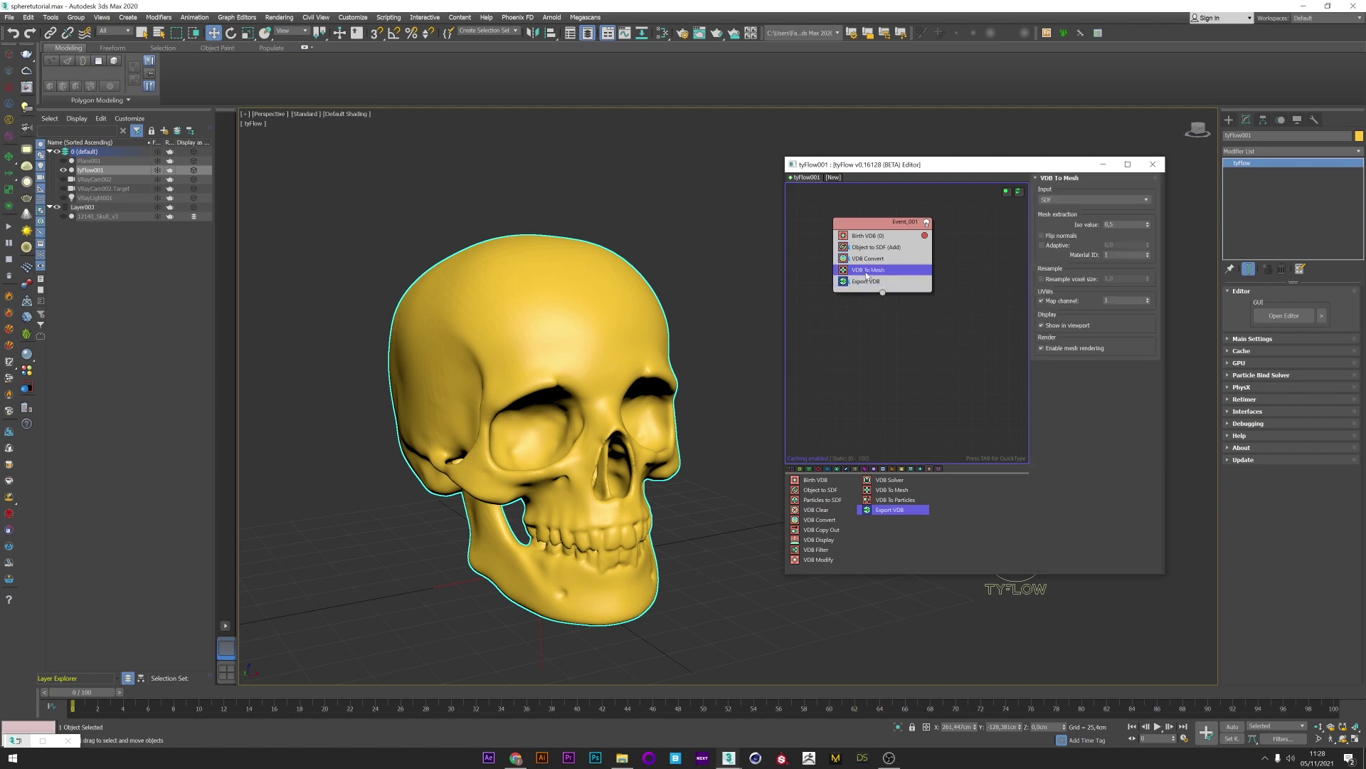
{"action": "left_click", "coordinate": [1071, 200]}
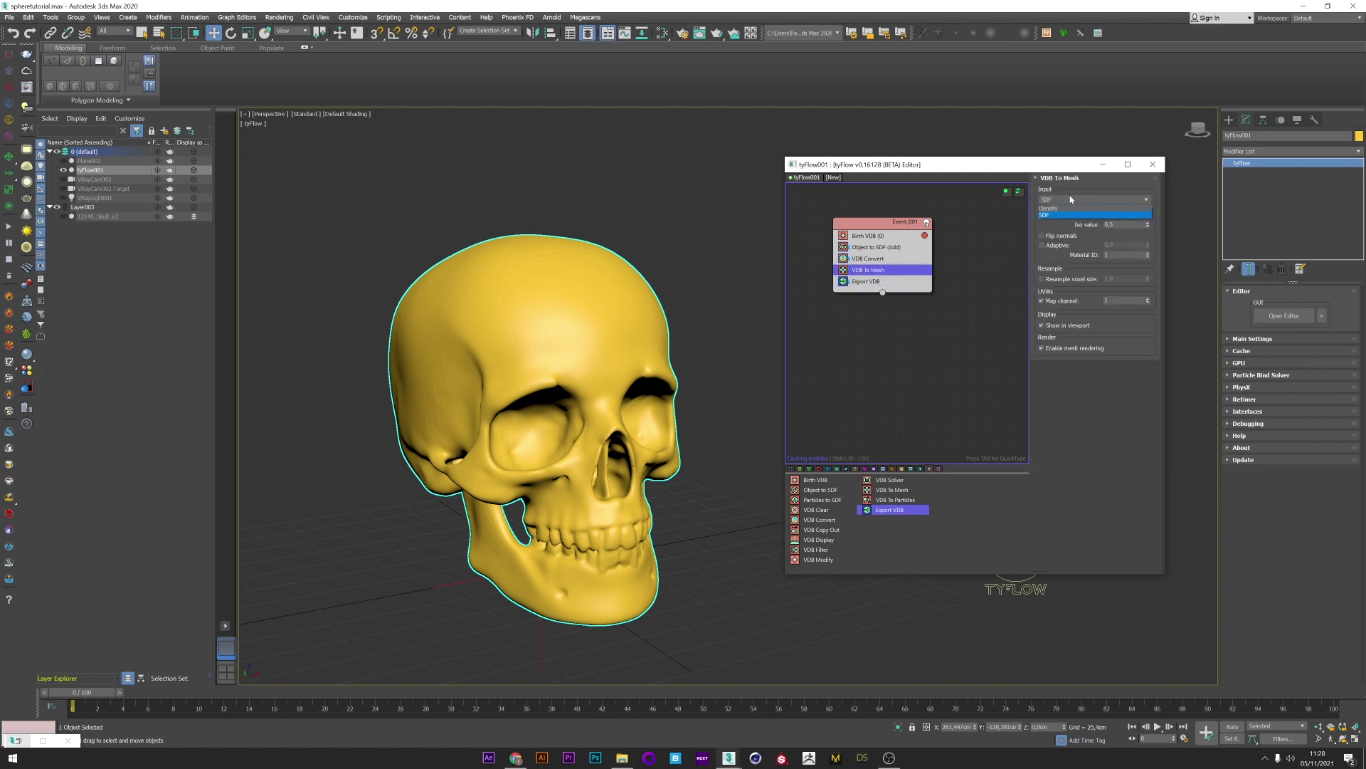
{"action": "left_click", "coordinate": [1052, 210]}
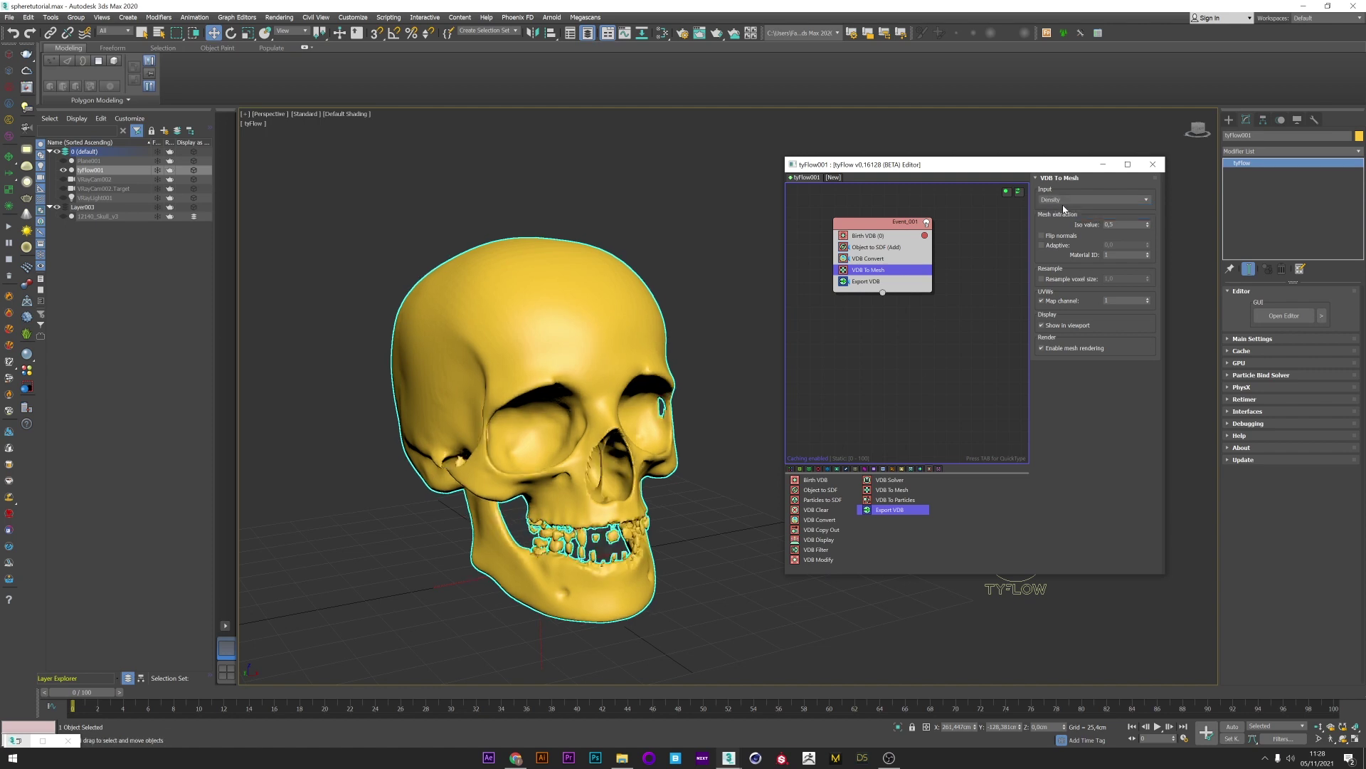
{"action": "left_click", "coordinate": [873, 280]}
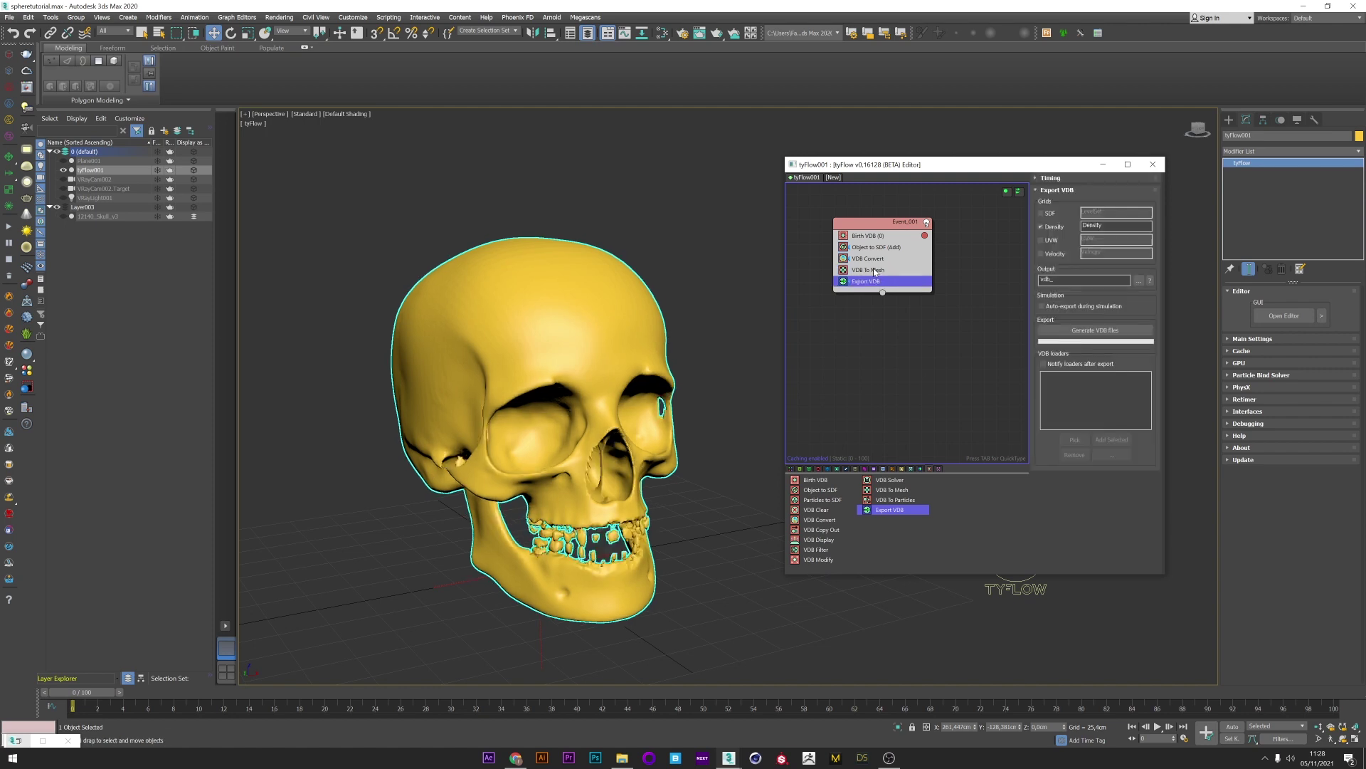
{"action": "left_click", "coordinate": [874, 268]}
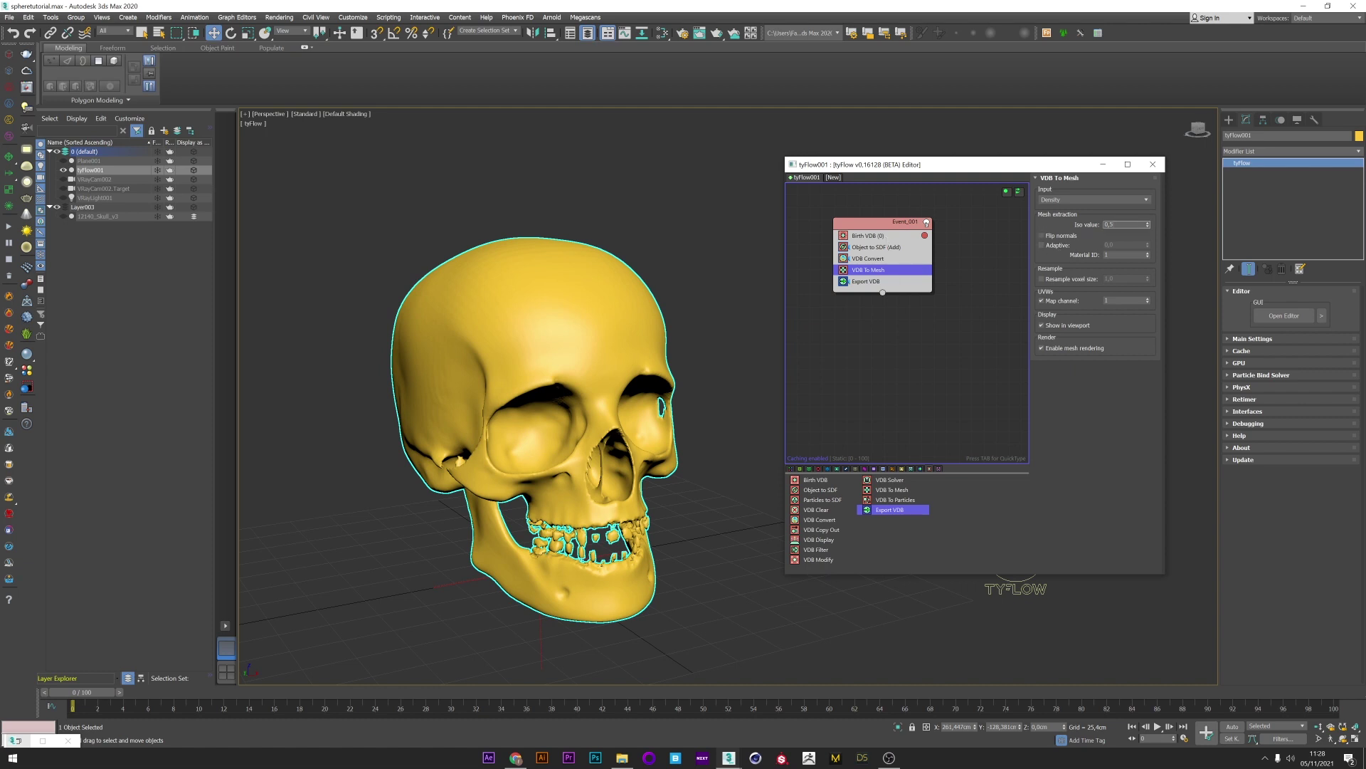
{"action": "type", "text": "1"}
{"action": "key", "text": "Return"}
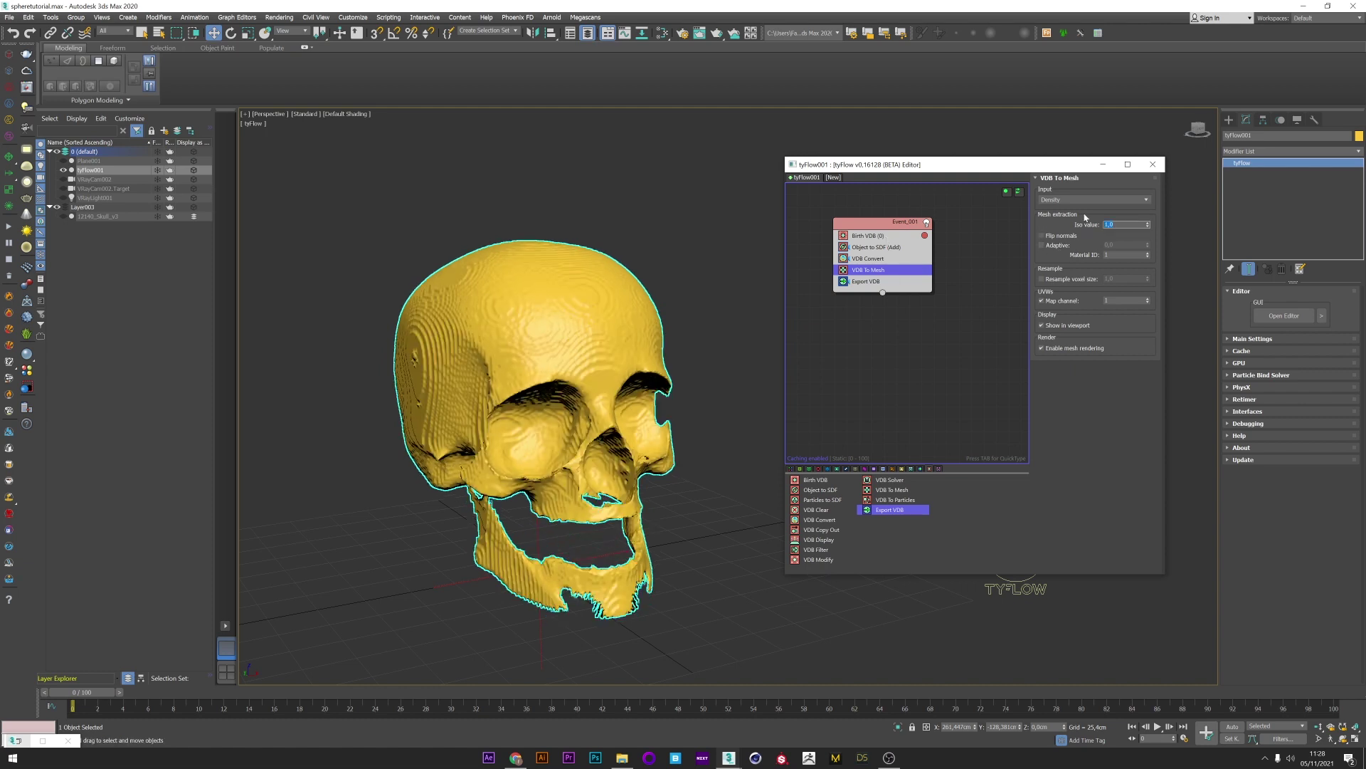
{"action": "key", "text": "Return"}
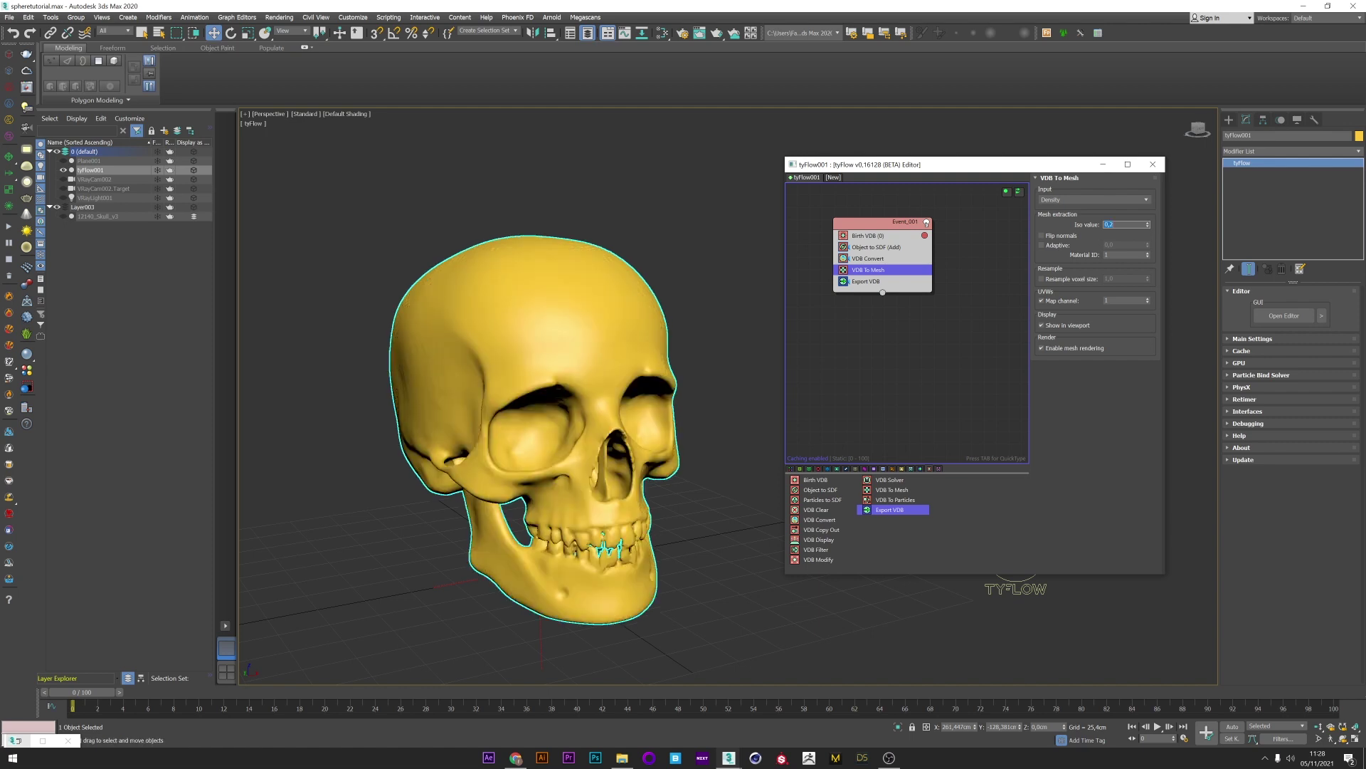
{"action": "type", "text": "0,1"}
{"action": "key", "text": "Return"}
{"action": "mouse_move", "coordinate": [566, 353]}
{"action": "middle_mouse_down", "text": "alt"}
{"action": "mouse_move", "coordinate": [462, 417]}
{"action": "mouse_move", "coordinate": [512, 370]}
{"action": "mouse_move", "coordinate": [574, 343]}
{"action": "middle_mouse_up", "text": "alt"}
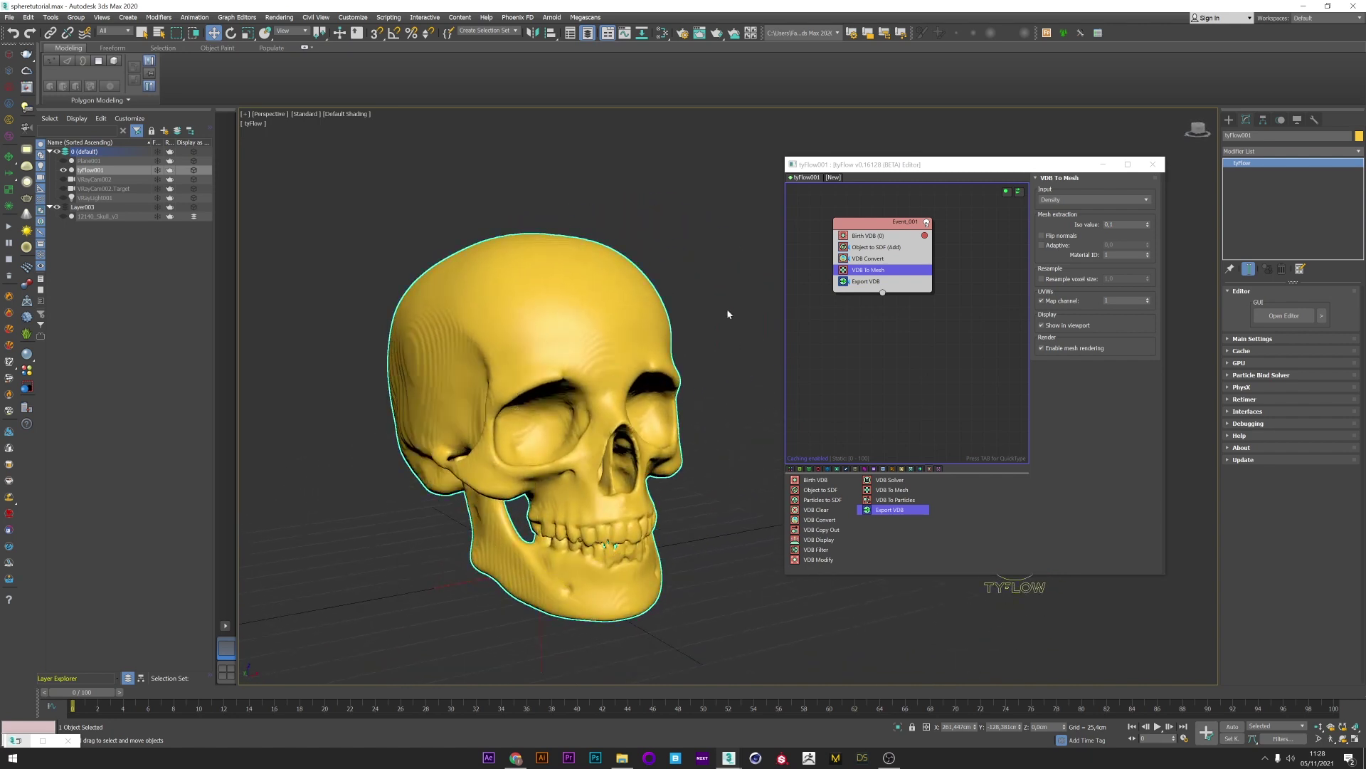
Step: Point the Export VDB output path to the Documents folder
{"action": "left_click", "coordinate": [875, 282]}
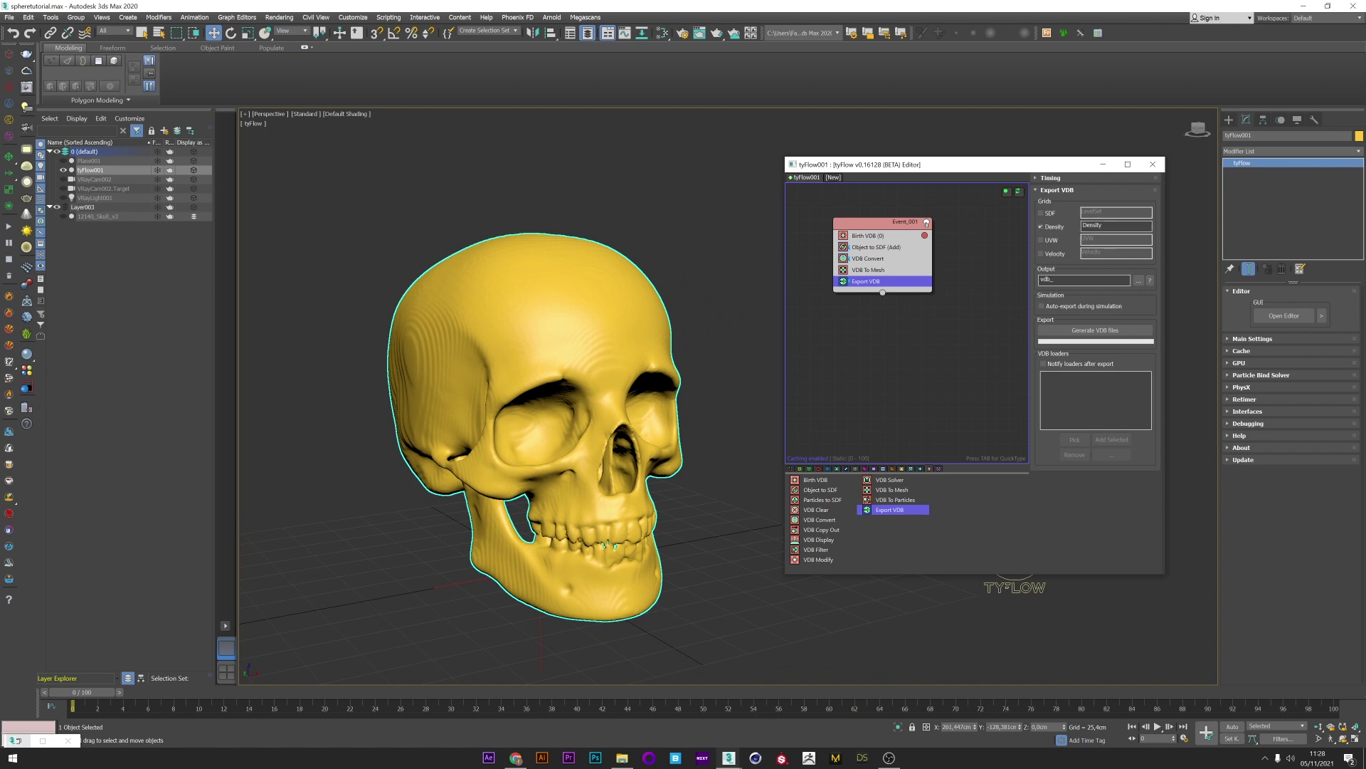
{"action": "left_click", "coordinate": [1052, 280]}
{"action": "left_click", "coordinate": [1137, 281]}
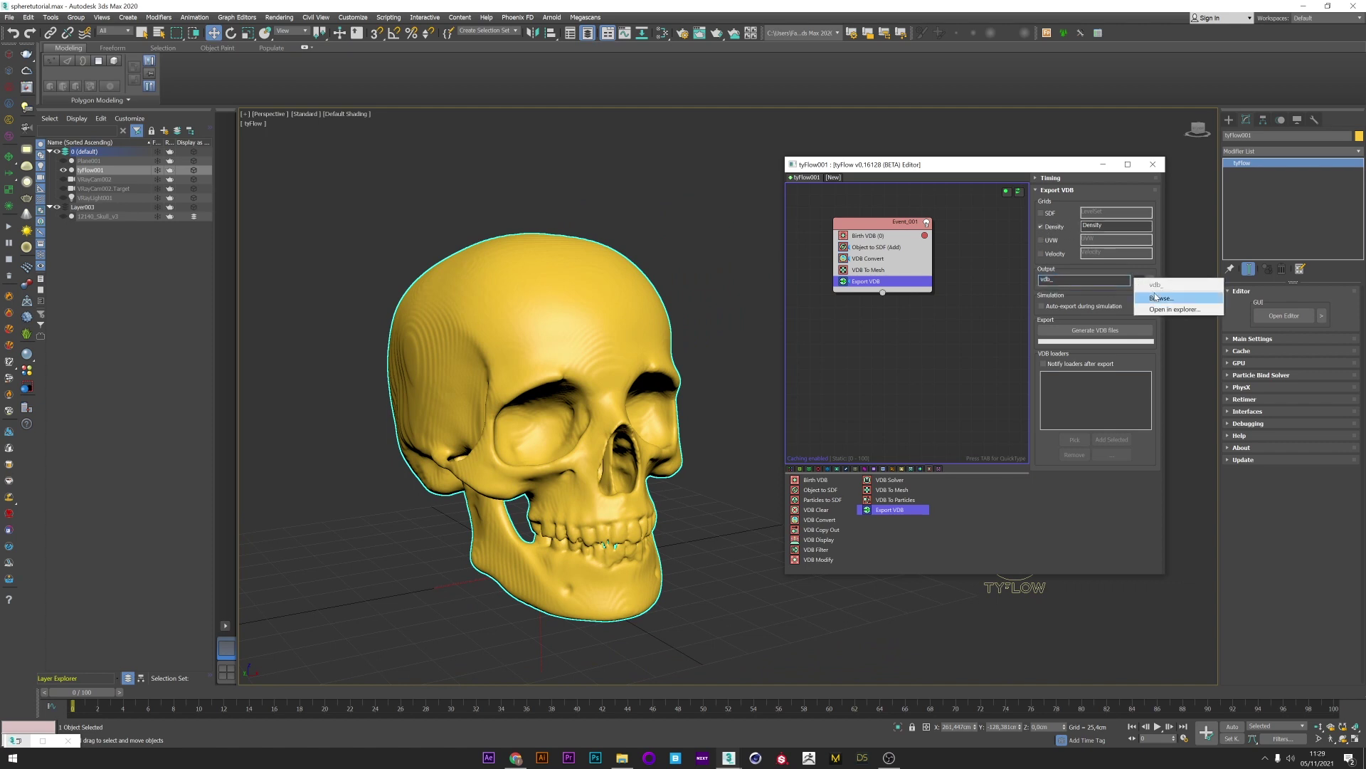
{"action": "left_click", "coordinate": [1157, 294]}
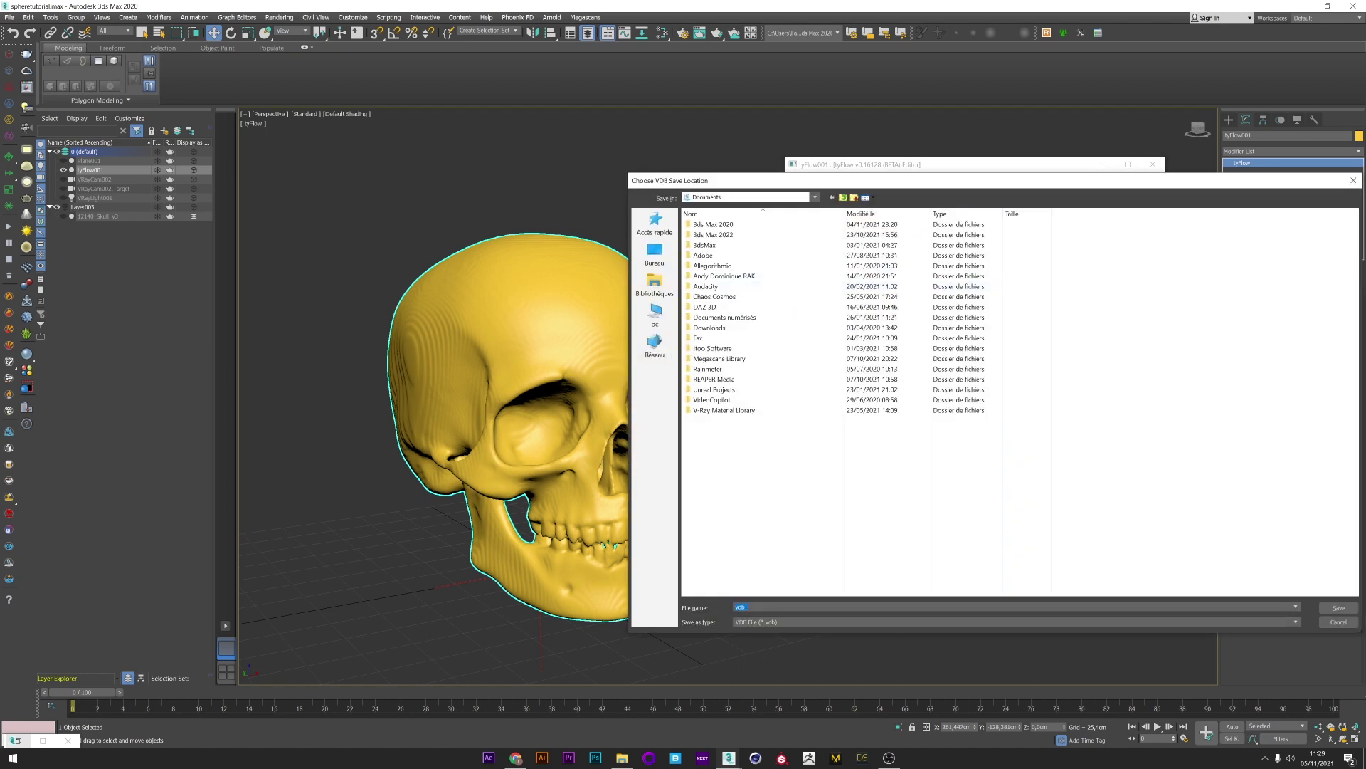
{"action": "left_click", "coordinate": [1338, 609]}
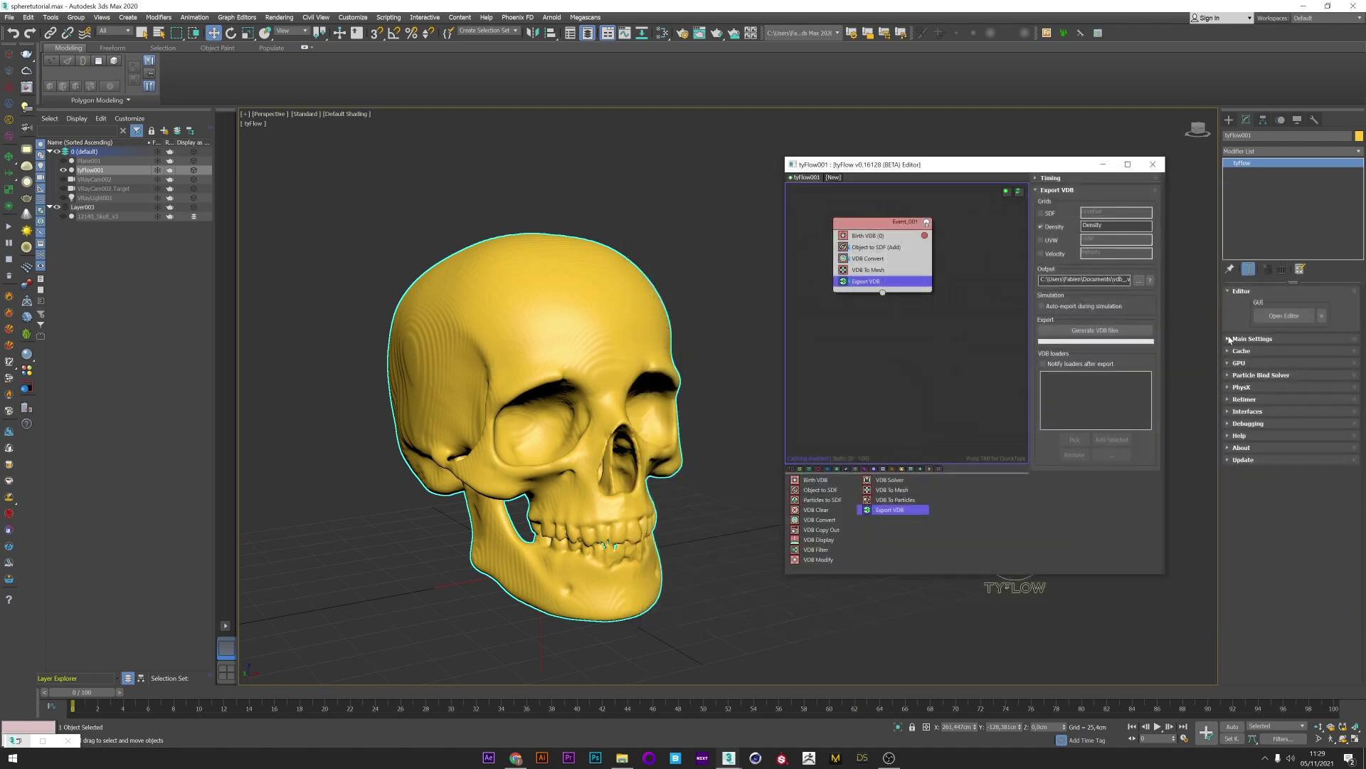
Step: Generate the VDB files, confirm the flow reset, and close the tyFlow editor
{"action": "left_click", "coordinate": [1077, 335]}
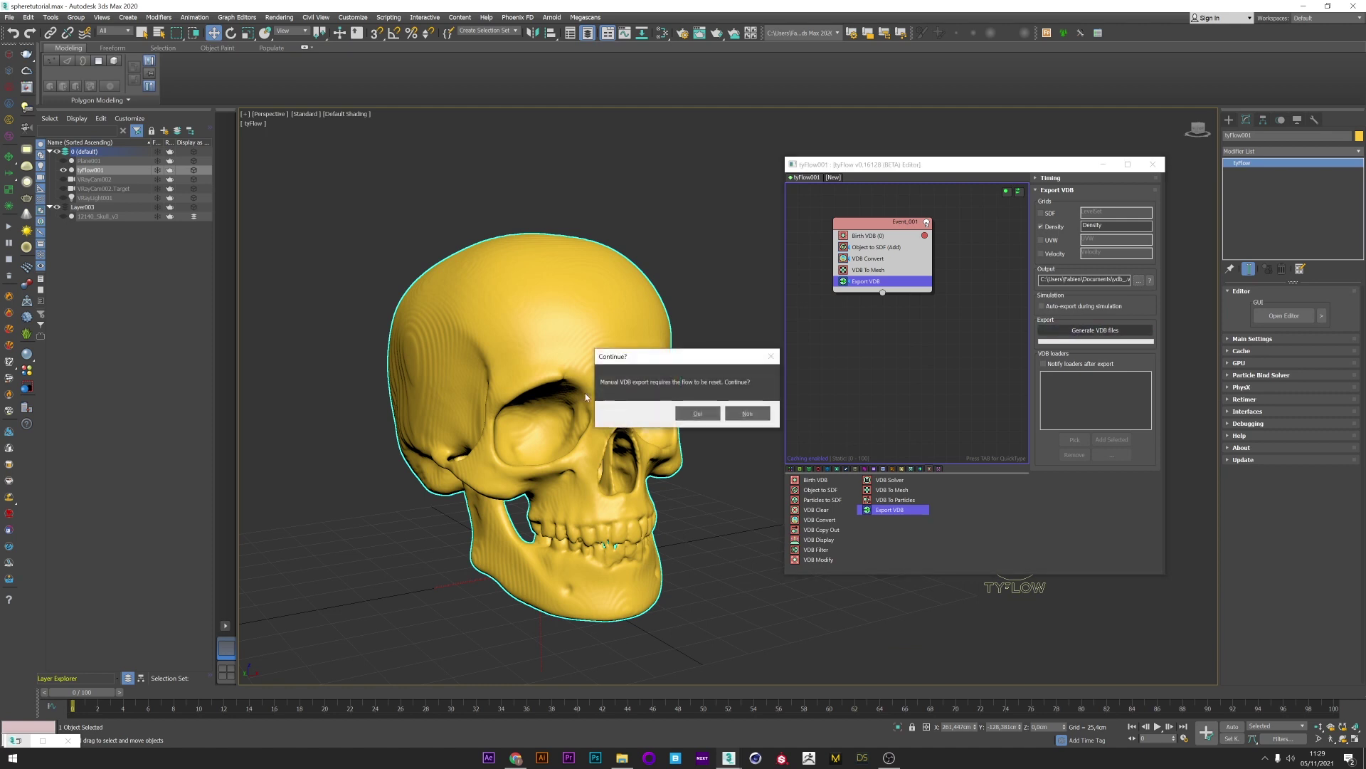
{"action": "left_click", "coordinate": [699, 414]}
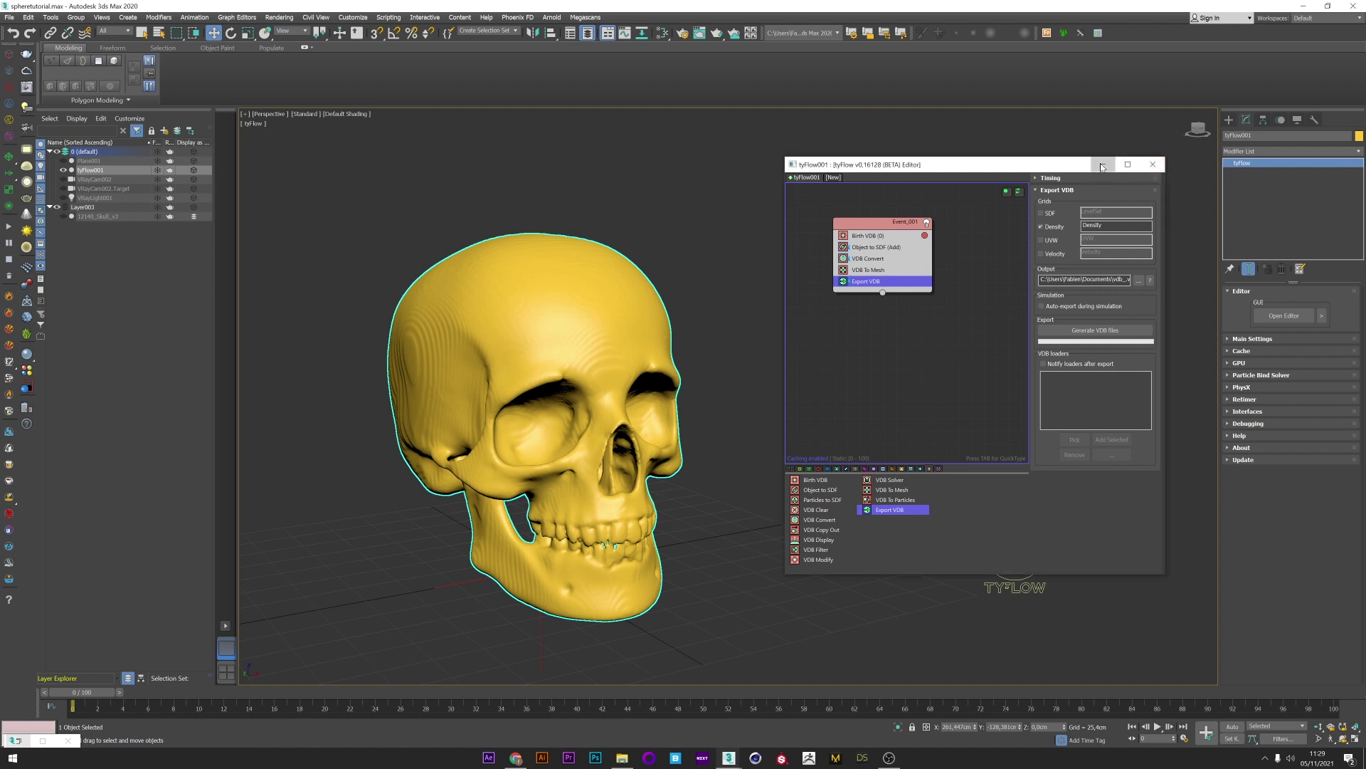
{"action": "left_click", "coordinate": [1150, 168]}
Step: Hide the tyFlow skull, collapse Layer003, and clear the selection
{"action": "left_click", "coordinate": [63, 171]}
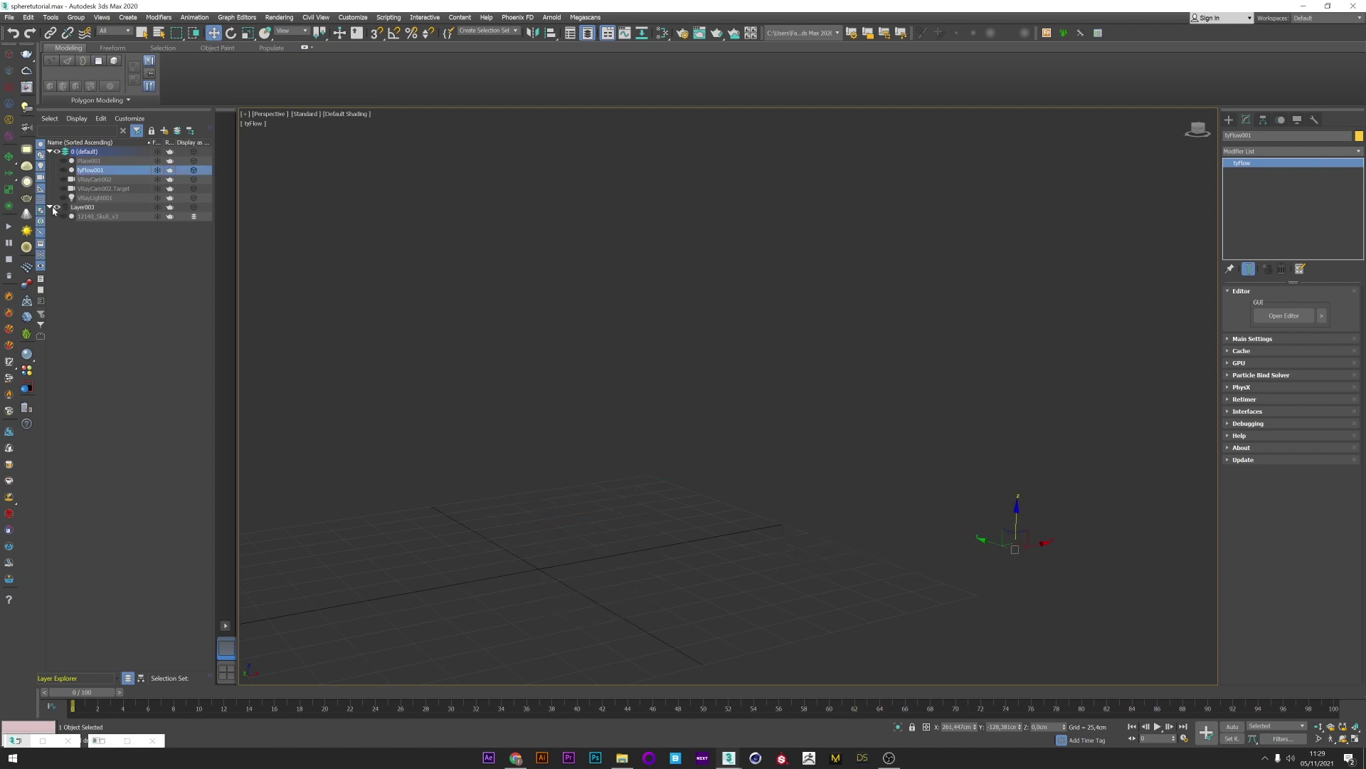
{"action": "left_click", "coordinate": [50, 207]}
{"action": "left_click", "coordinate": [84, 151]}
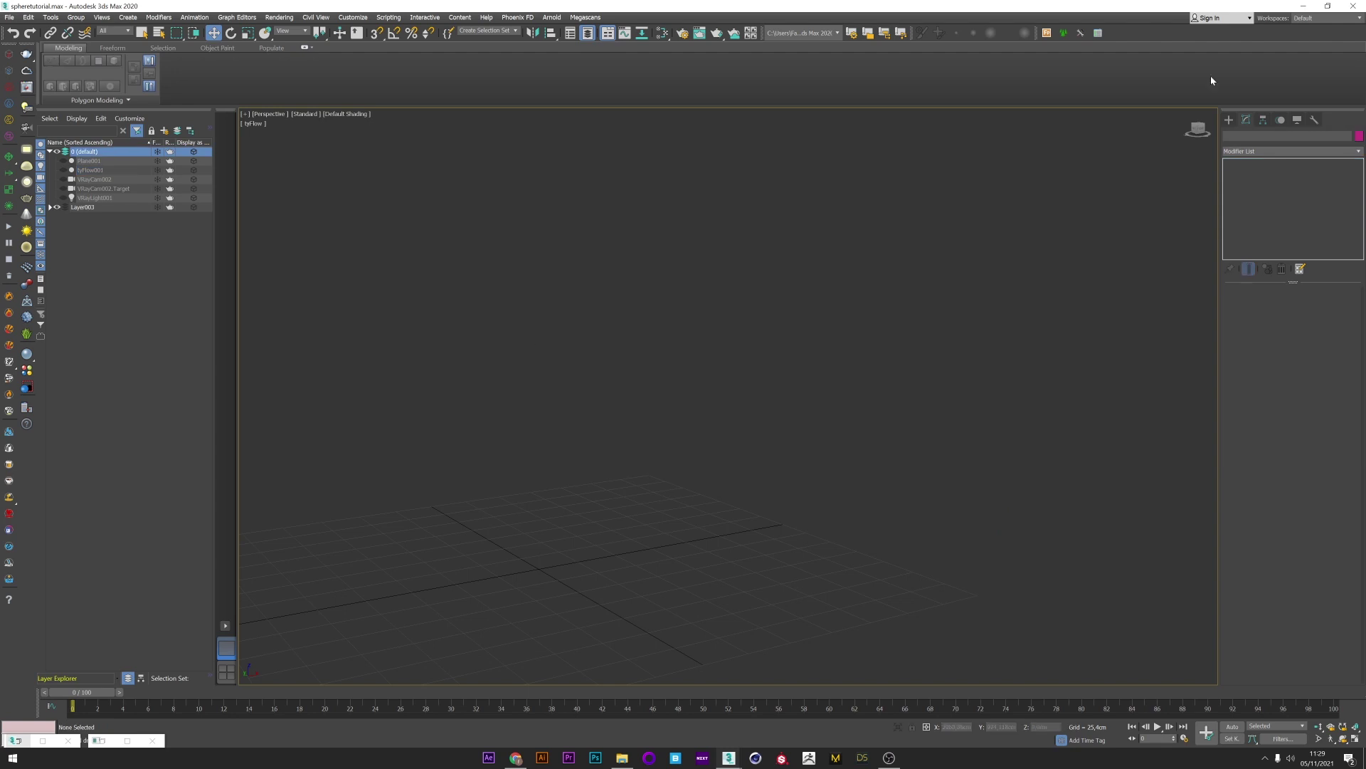
Step: Place a VRayVolumeGrid and load vdb_00000.vdb from Documents into it
{"action": "left_click", "coordinate": [1229, 120]}
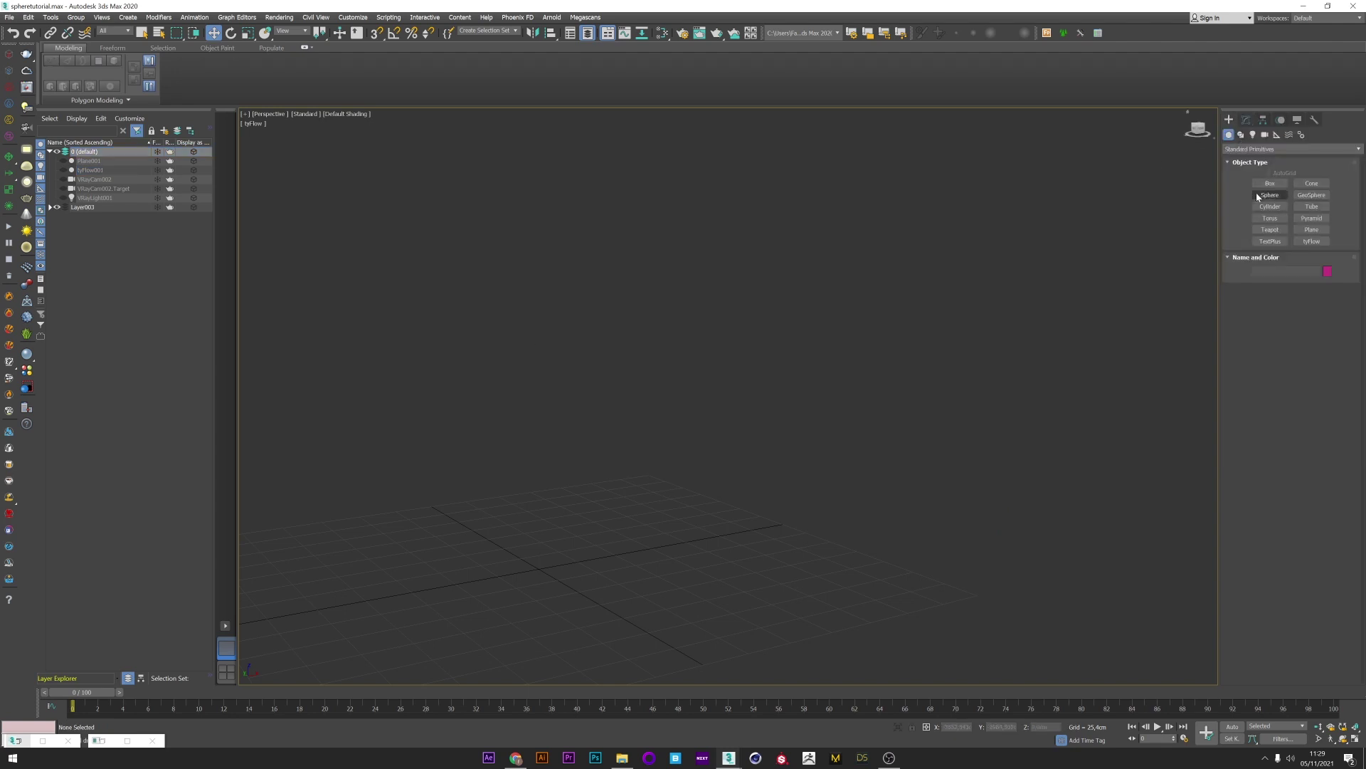
{"action": "left_click", "coordinate": [1254, 149]}
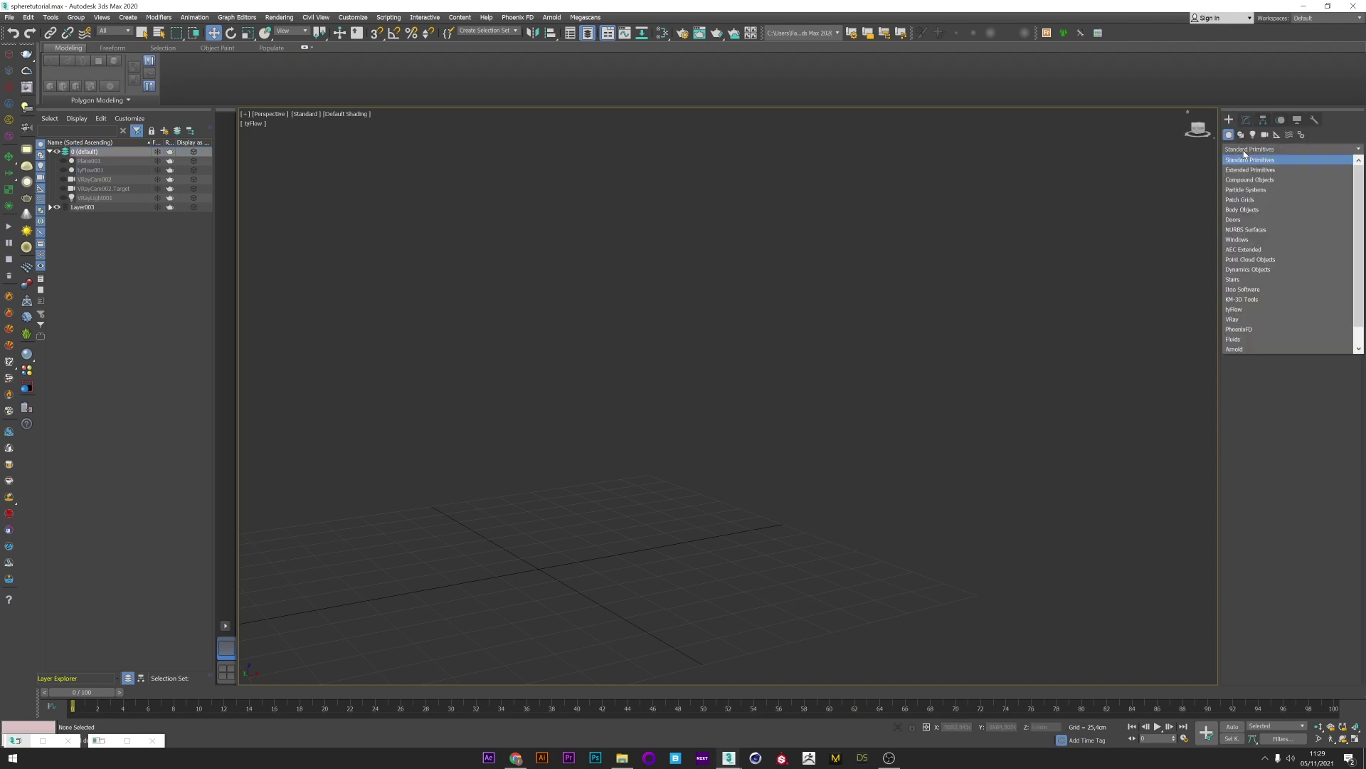
{"action": "left_click", "coordinate": [1236, 321]}
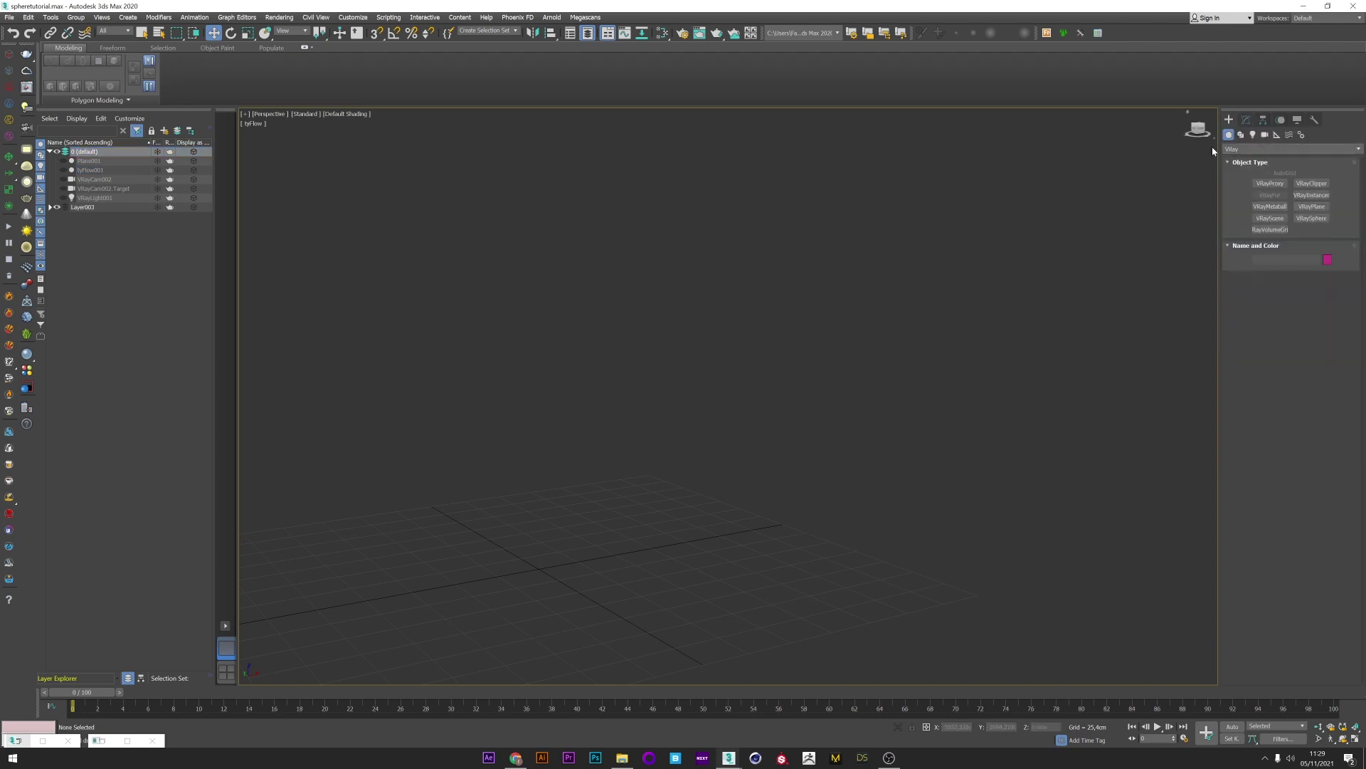
{"action": "left_click", "coordinate": [1269, 230]}
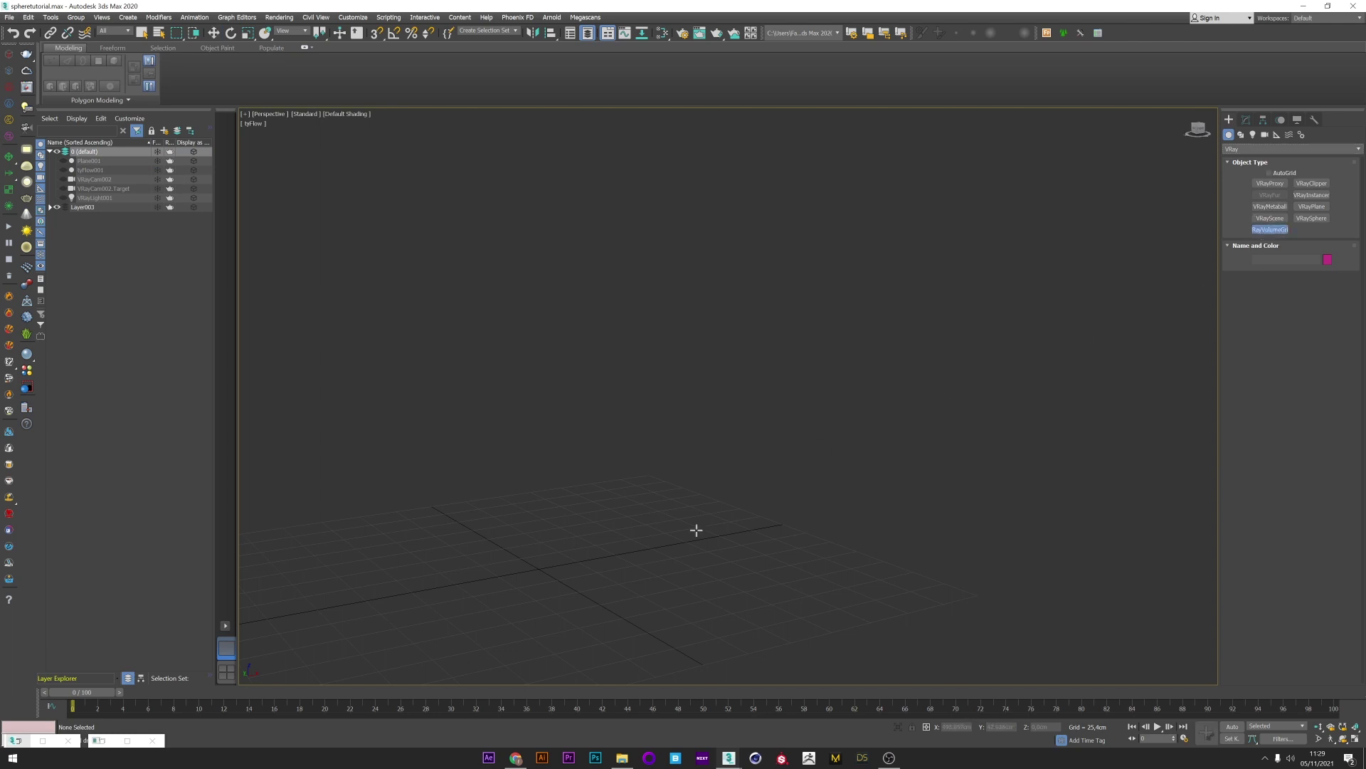
{"action": "left_click", "coordinate": [540, 574]}
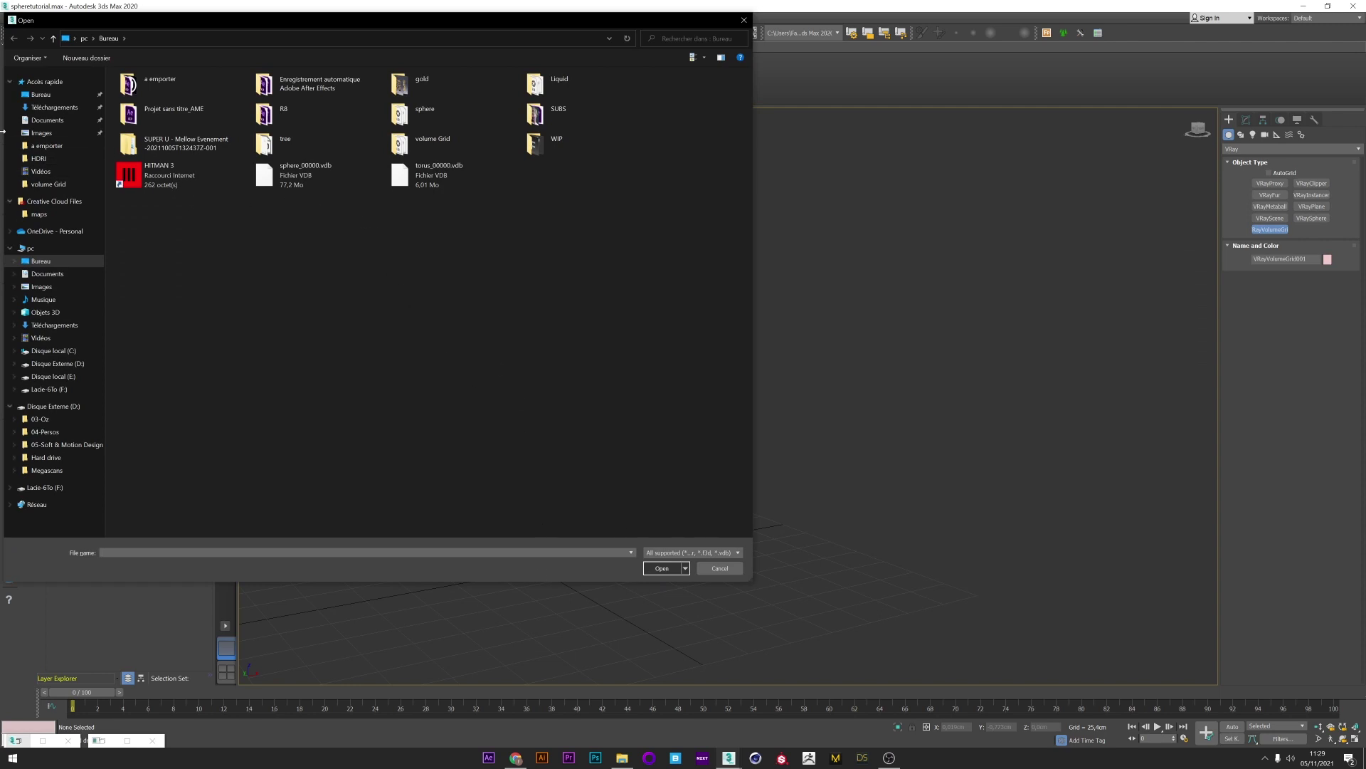
{"action": "left_click", "coordinate": [50, 120]}
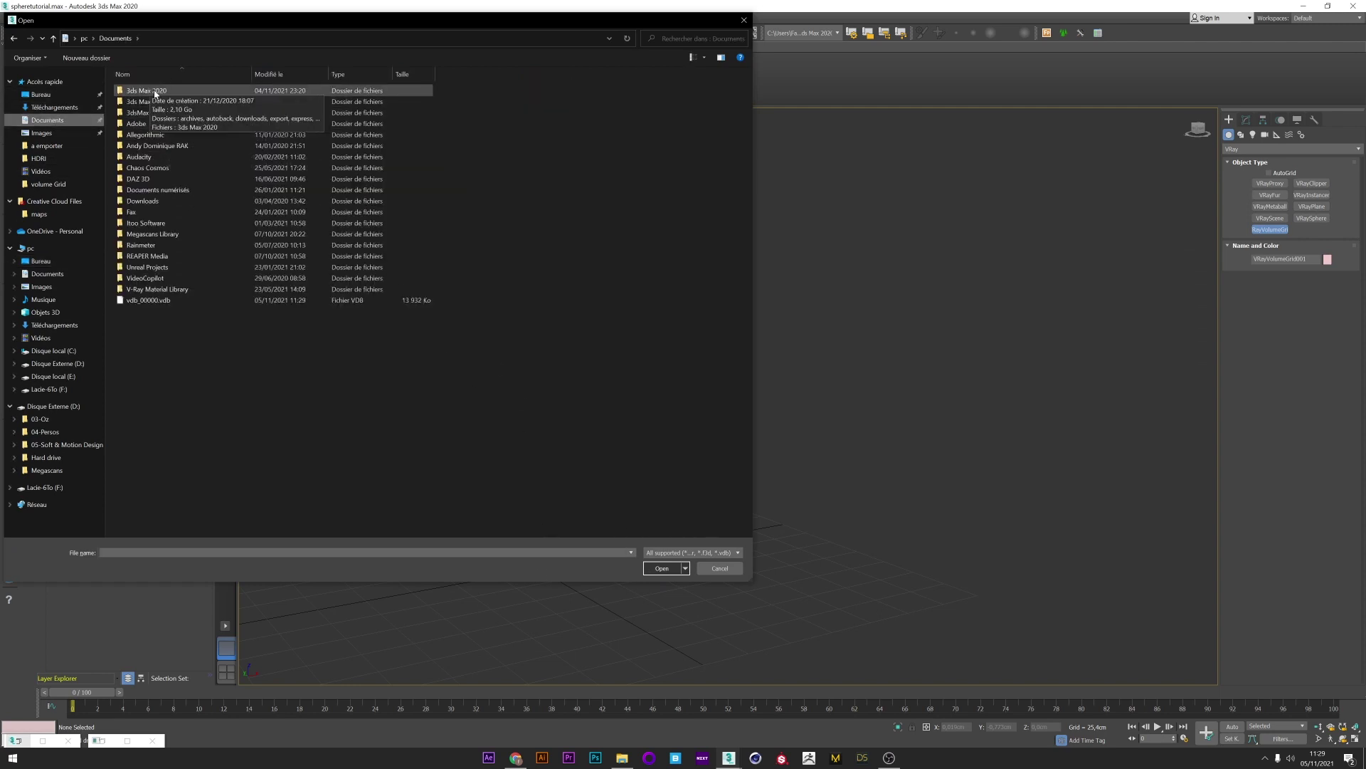
{"action": "double_click", "coordinate": [143, 302]}
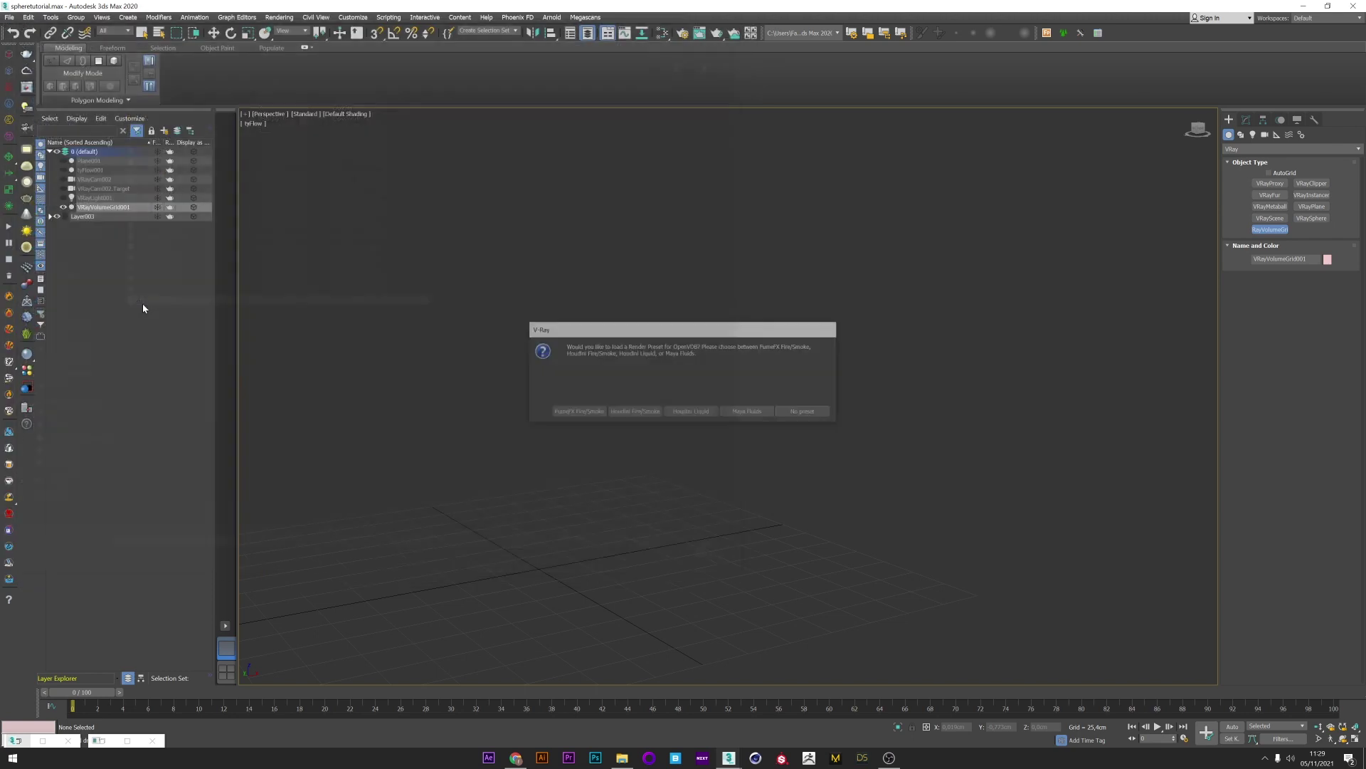
Step: Dismiss the render preset prompt, finish placing the volume grid, and show its Rendering rollout
{"action": "left_click", "coordinate": [807, 417]}
{"action": "middle_click_drag", "start_coordinate": [653, 467], "coordinate": [788, 424]}
{"action": "middle_click_drag", "start_coordinate": [787, 423], "coordinate": [724, 408], "text": "alt"}
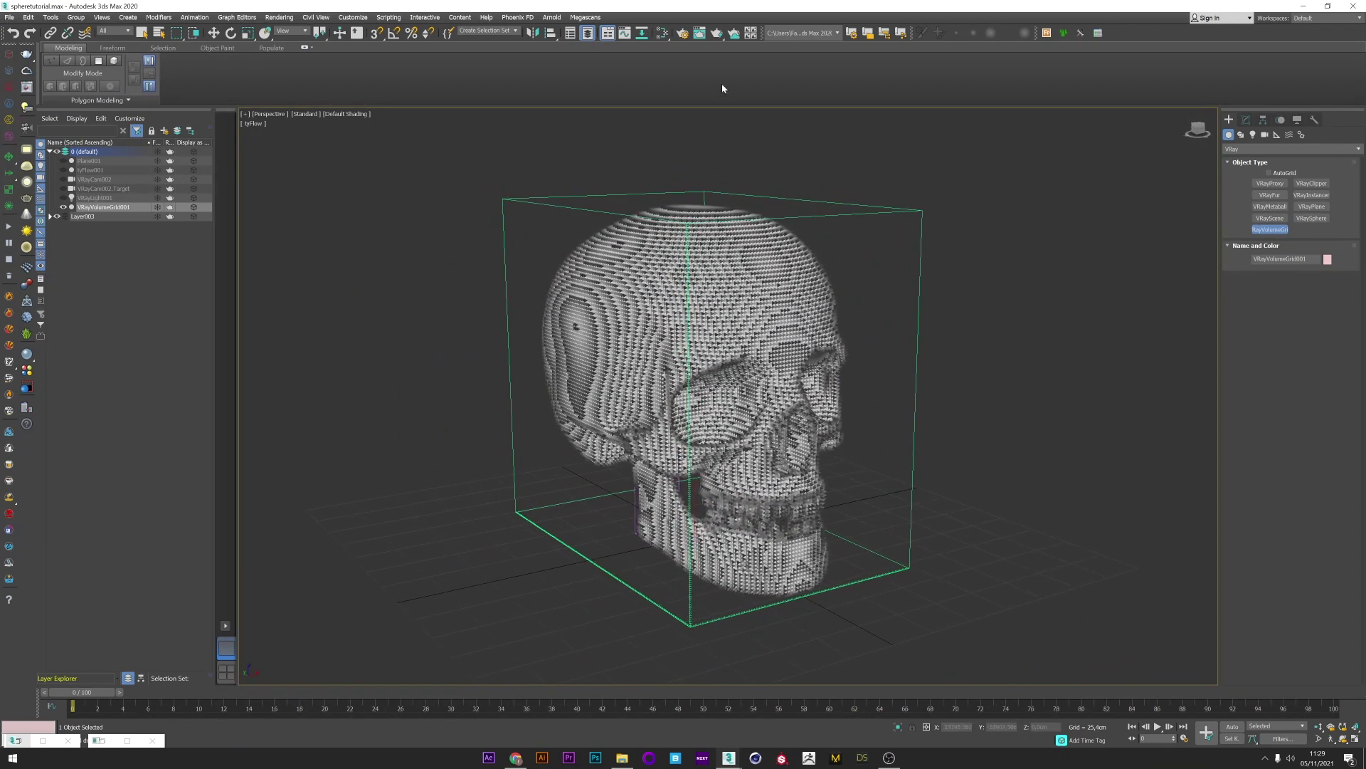
{"action": "middle_click_drag", "start_coordinate": [701, 329], "coordinate": [727, 330]}
{"action": "key", "text": "w"}
{"action": "left_click", "coordinate": [1249, 121]}
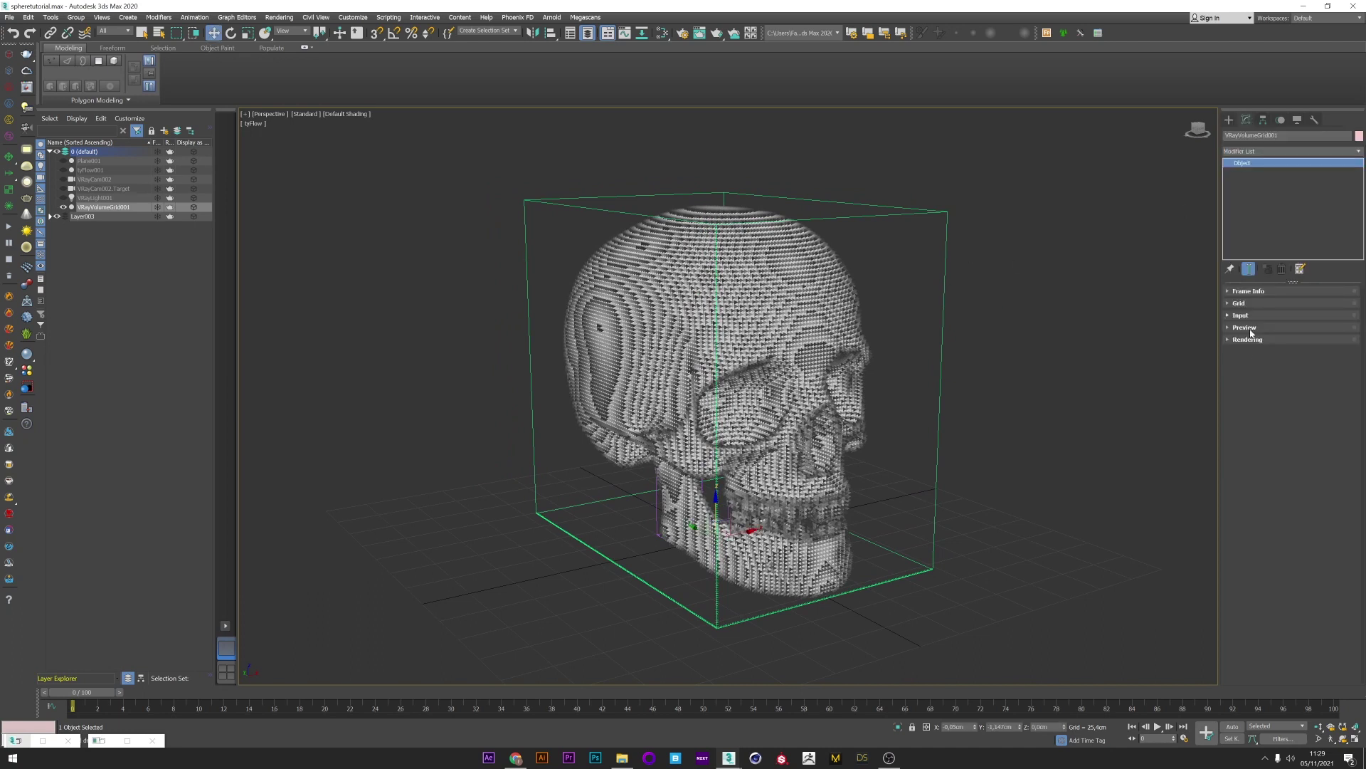
{"action": "left_click", "coordinate": [1247, 340]}
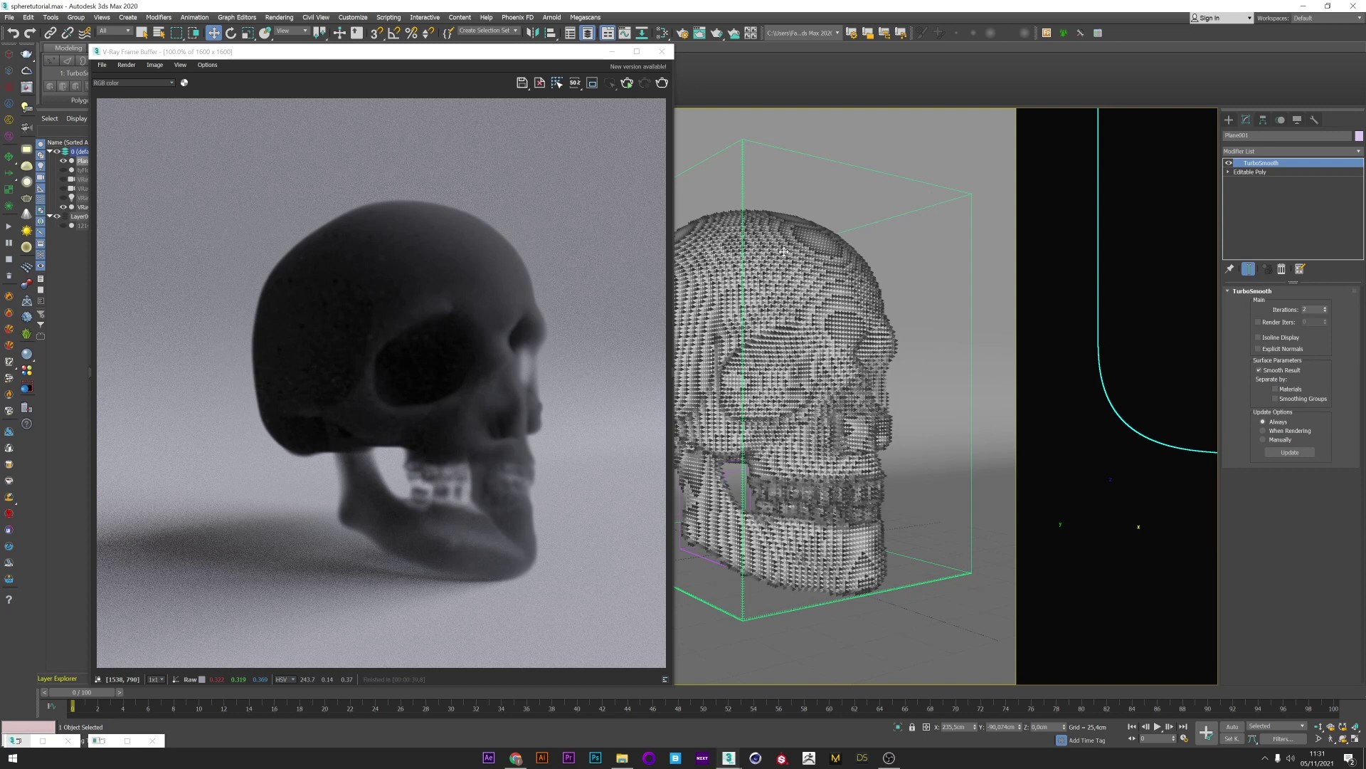
Step: Set the skull volume's constant smoke colour to pink-red in Volumetric Options
{"action": "left_click", "coordinate": [744, 258]}
{"action": "left_click", "coordinate": [1291, 380]}
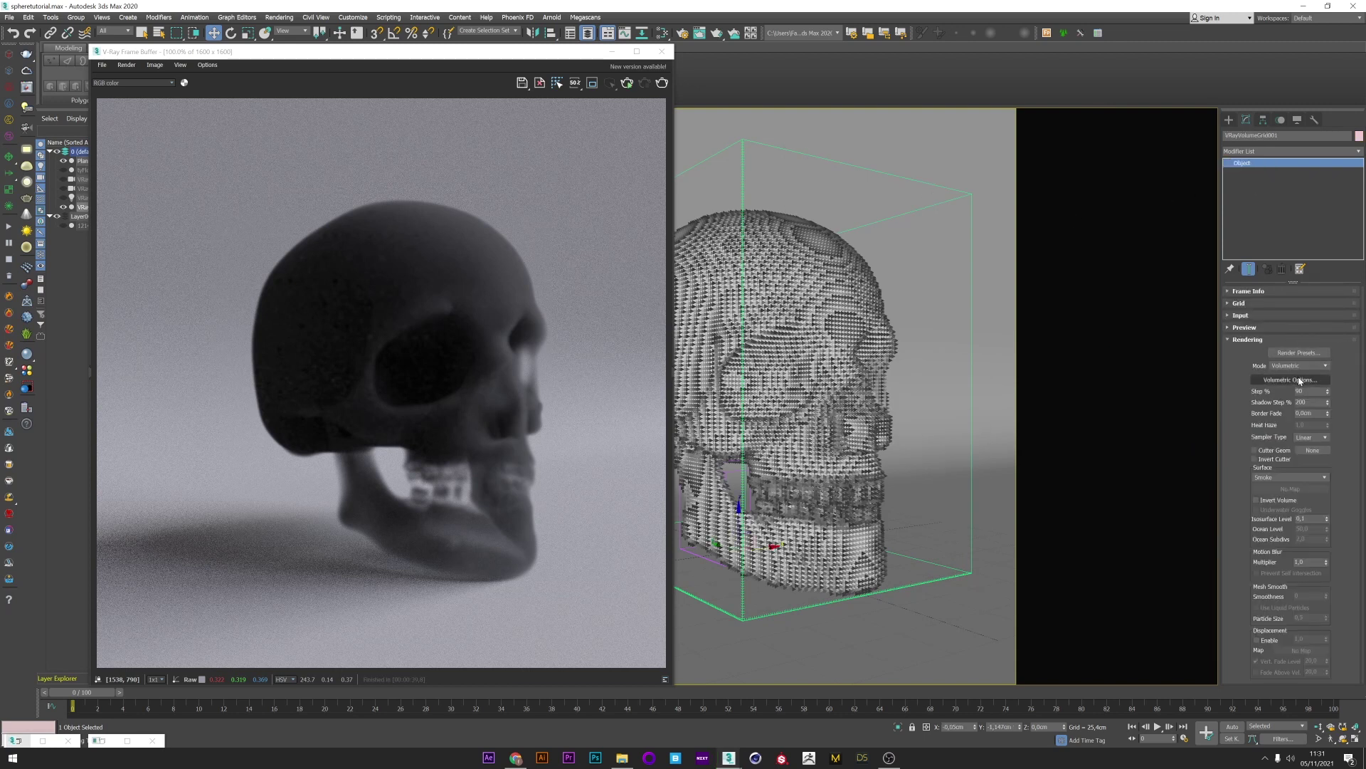
{"action": "left_click", "coordinate": [781, 234]}
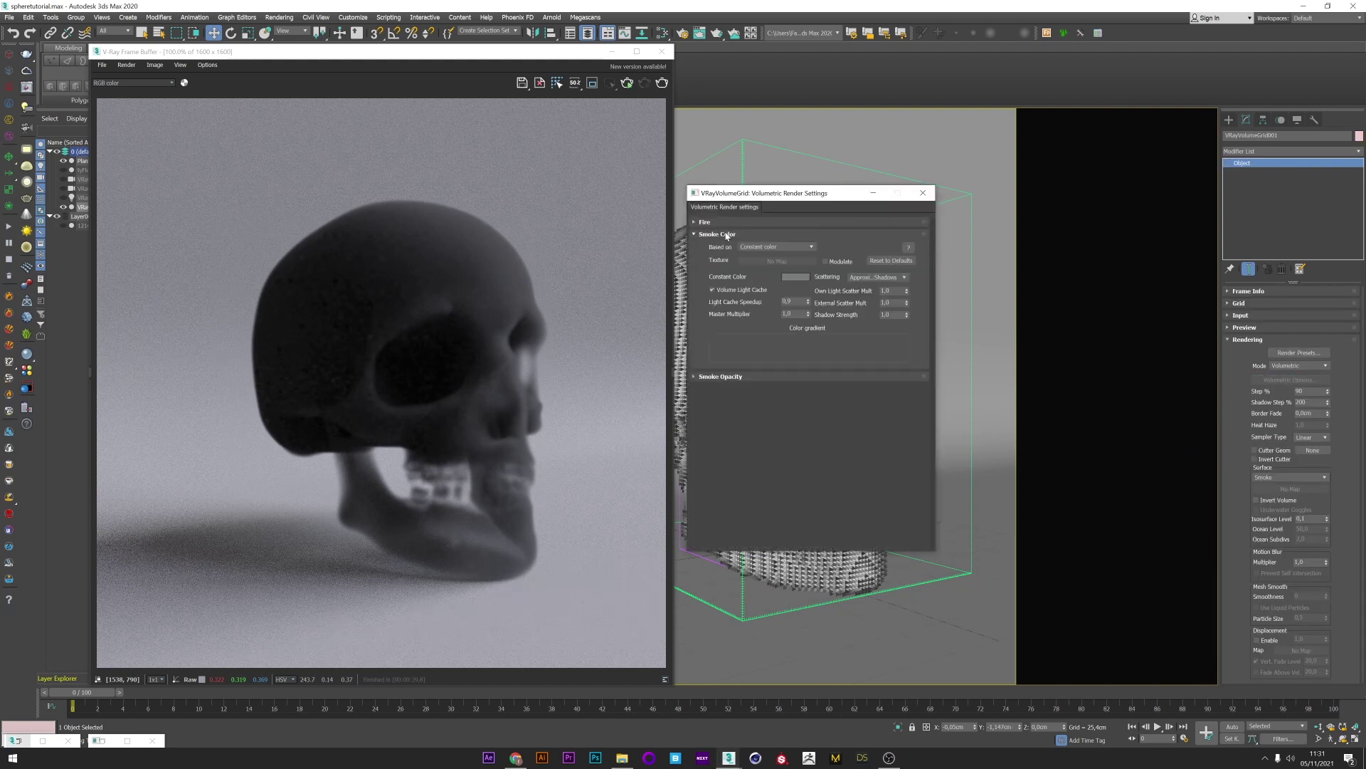
{"action": "left_click", "coordinate": [792, 278]}
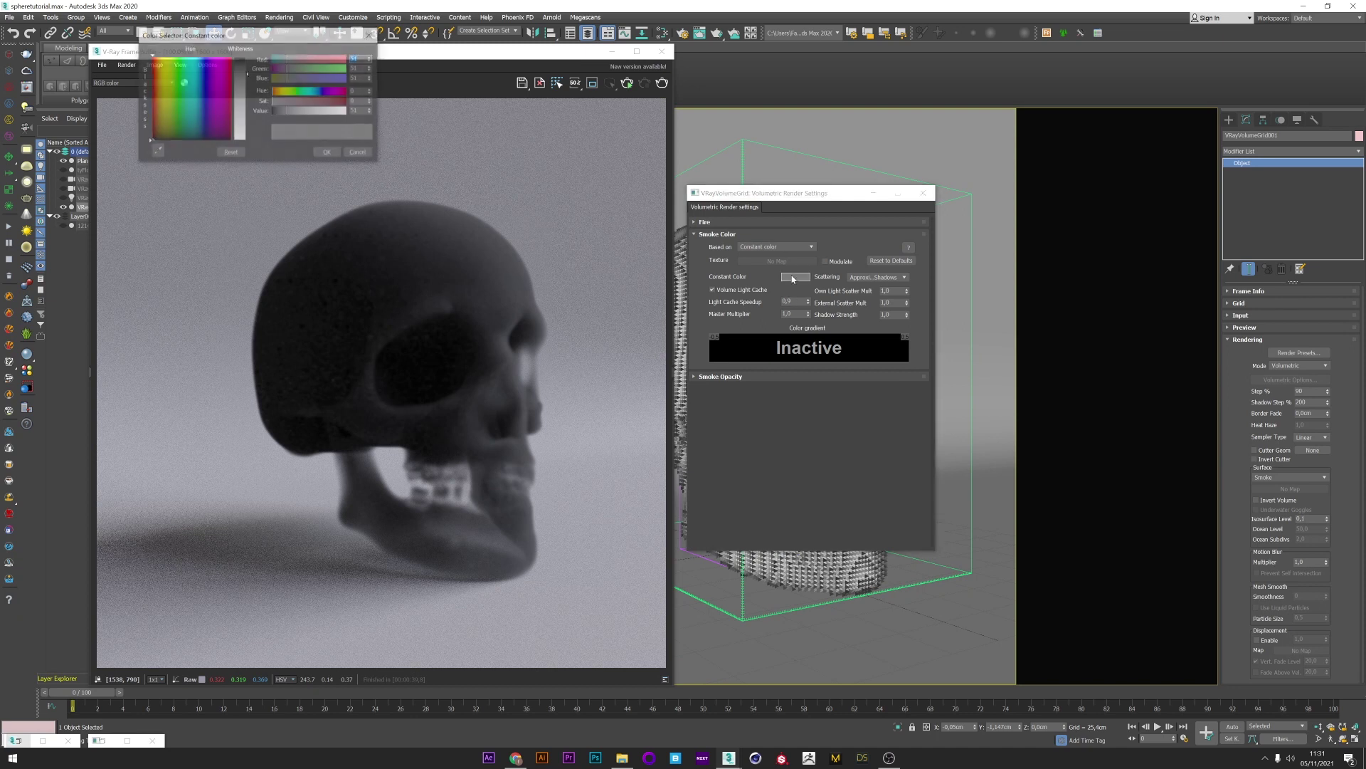
{"action": "left_click", "coordinate": [334, 61]}
{"action": "left_click", "coordinate": [328, 152]}
Step: Set simple smoke opacity to 0,1 and re-render the red skull
{"action": "left_click", "coordinate": [718, 376]}
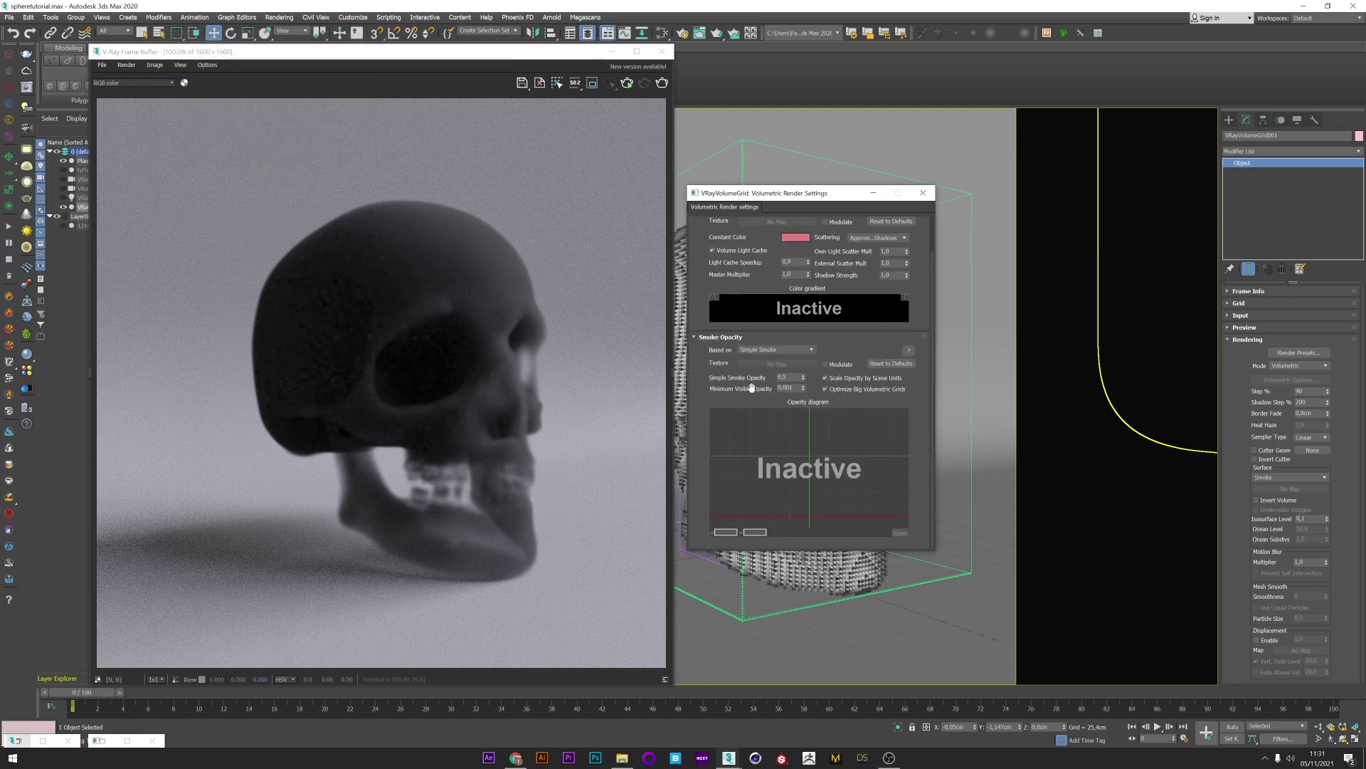
{"action": "left_click", "coordinate": [789, 378]}
{"action": "type", "text": "1"}
{"action": "left_click", "coordinate": [662, 83]}
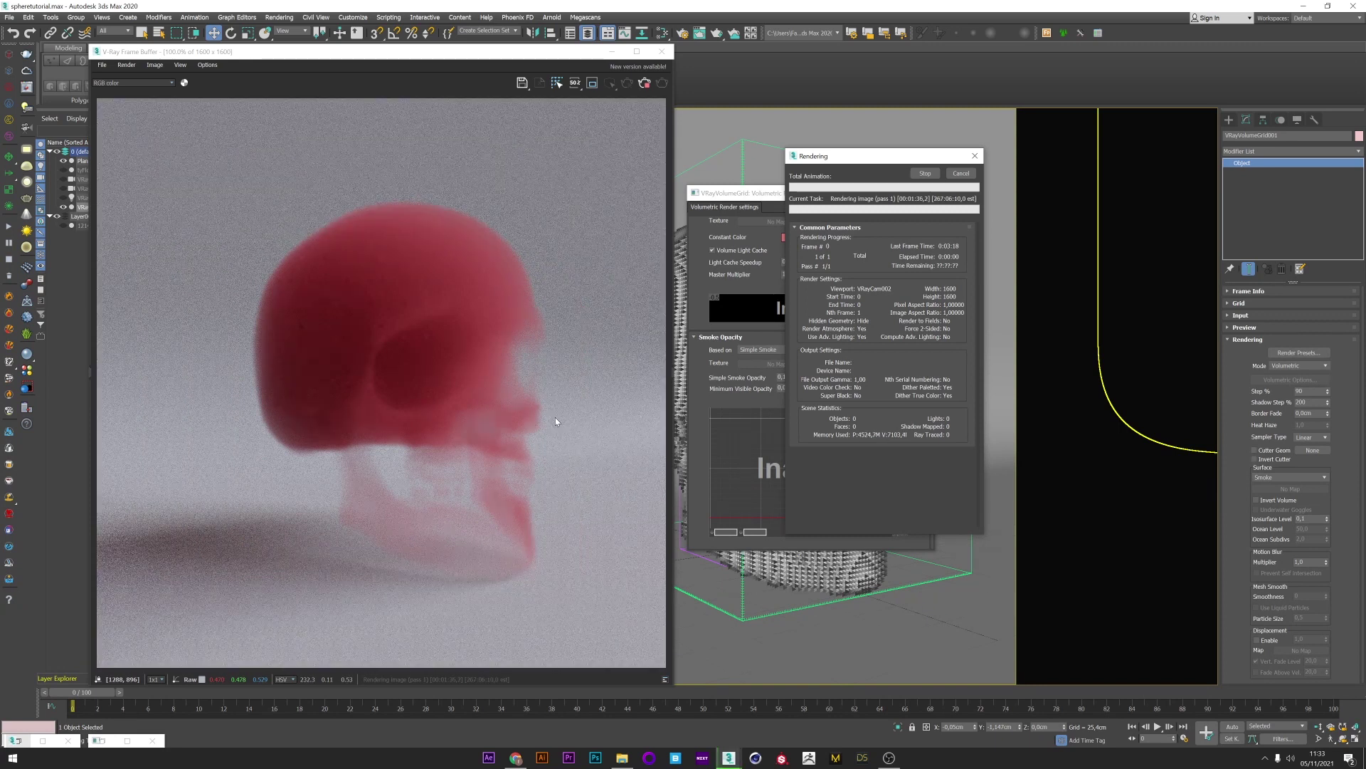
{"action": "left_click", "coordinate": [780, 378]}
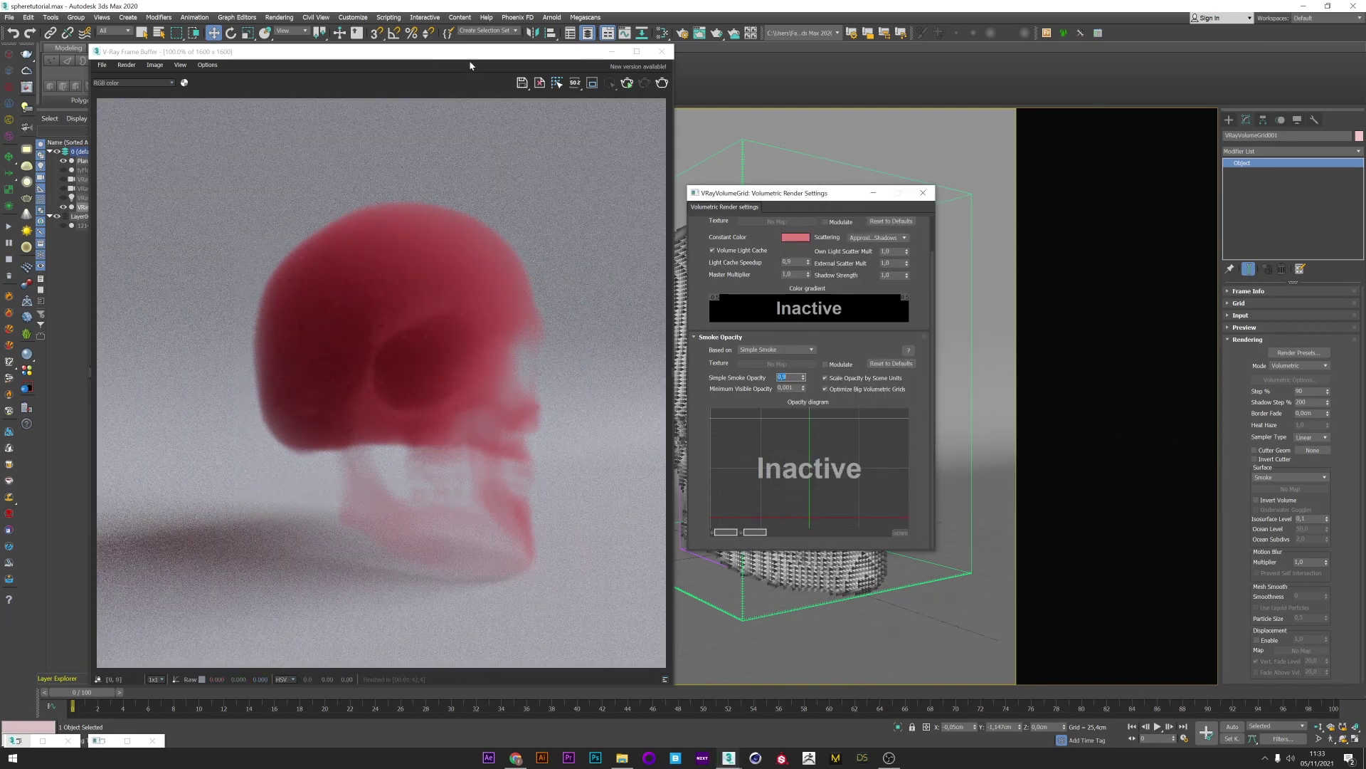
{"action": "key", "text": "shift+q"}
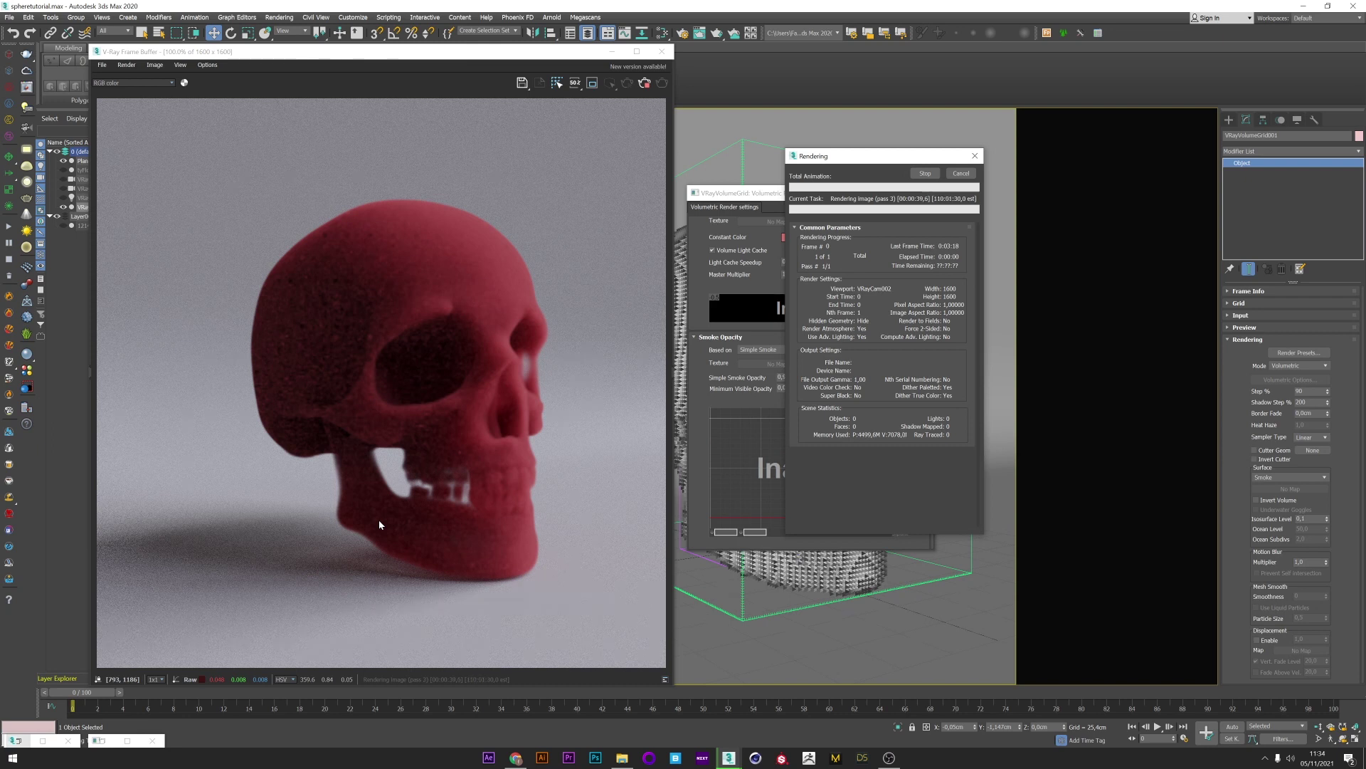
{"action": "left_click", "coordinate": [974, 176]}
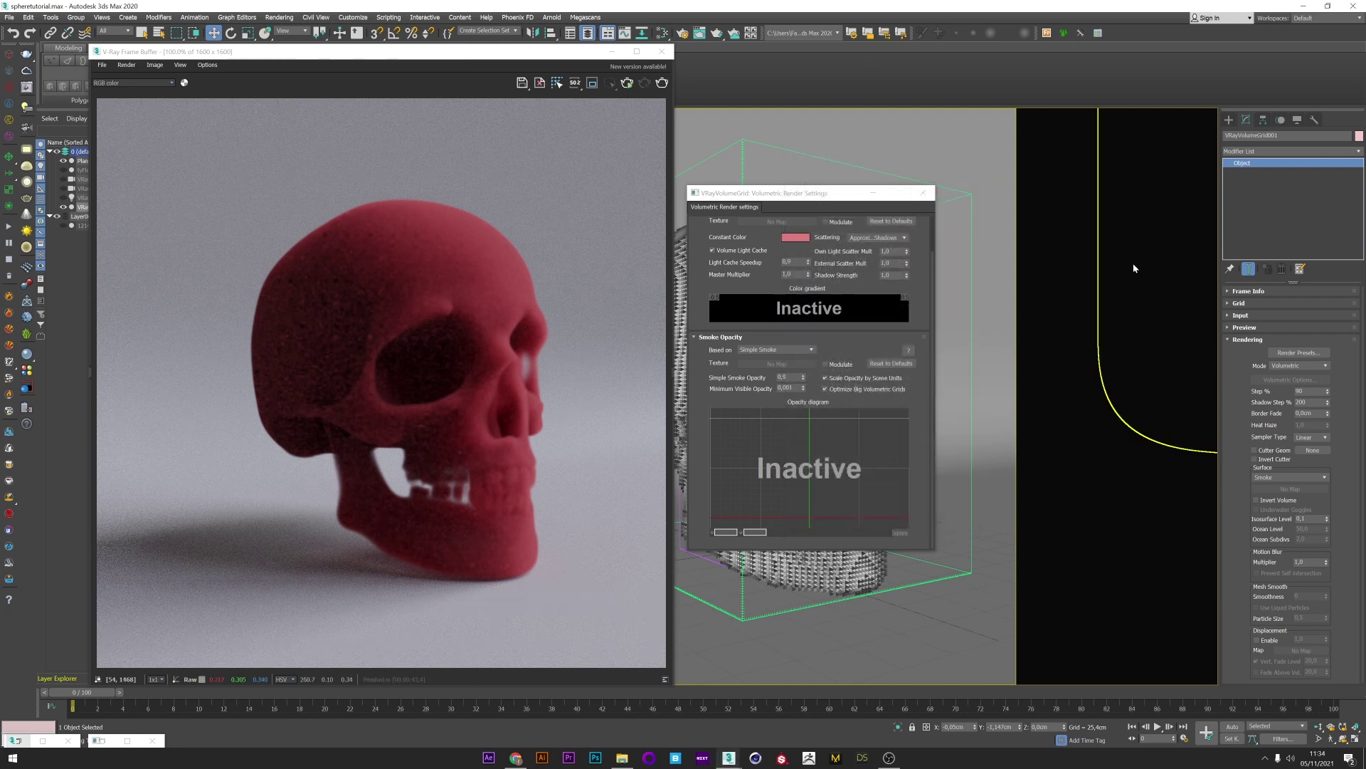
{"action": "left_click", "coordinate": [923, 192]}
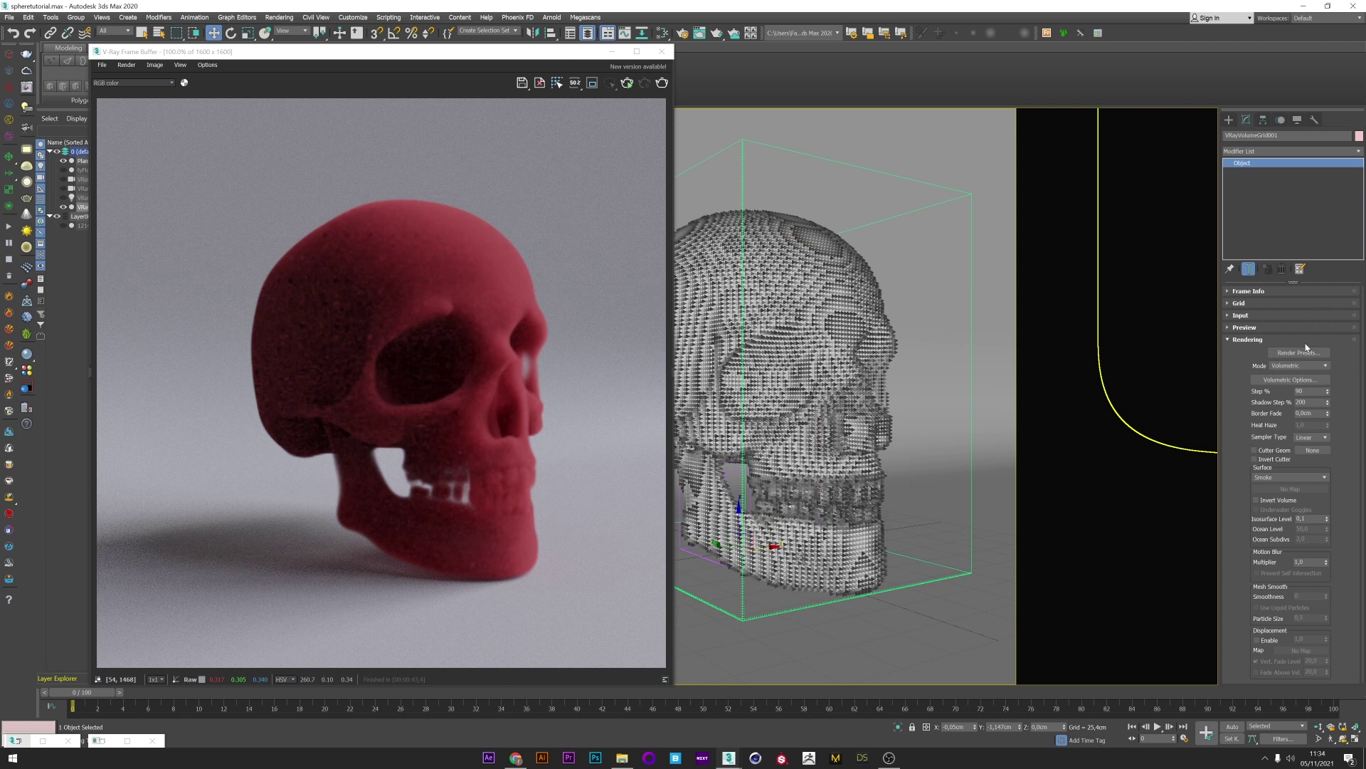
{"action": "left_click", "coordinate": [1307, 366]}
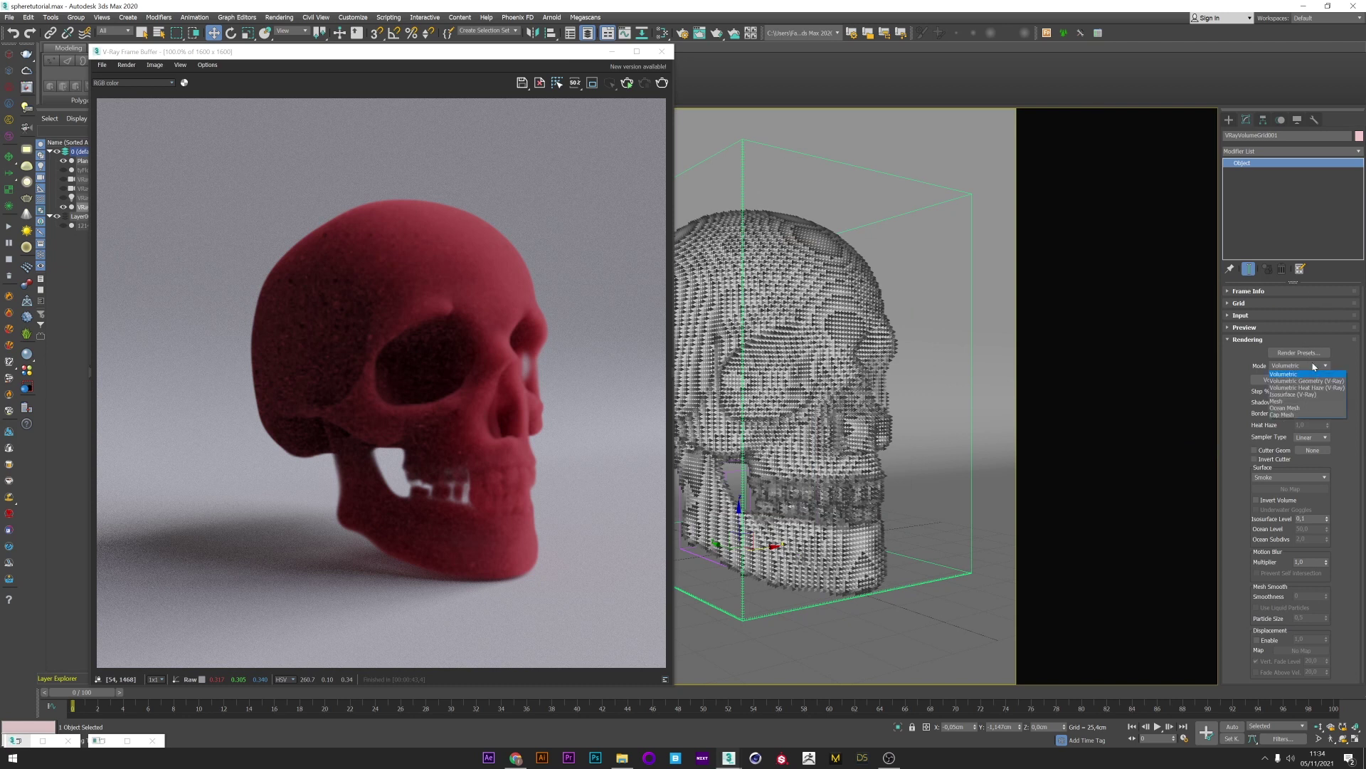
Step: Switch the grid to Isosurface (V-Ray) mode with a Texture surface and run a brief test render
{"action": "left_click", "coordinate": [1293, 397]}
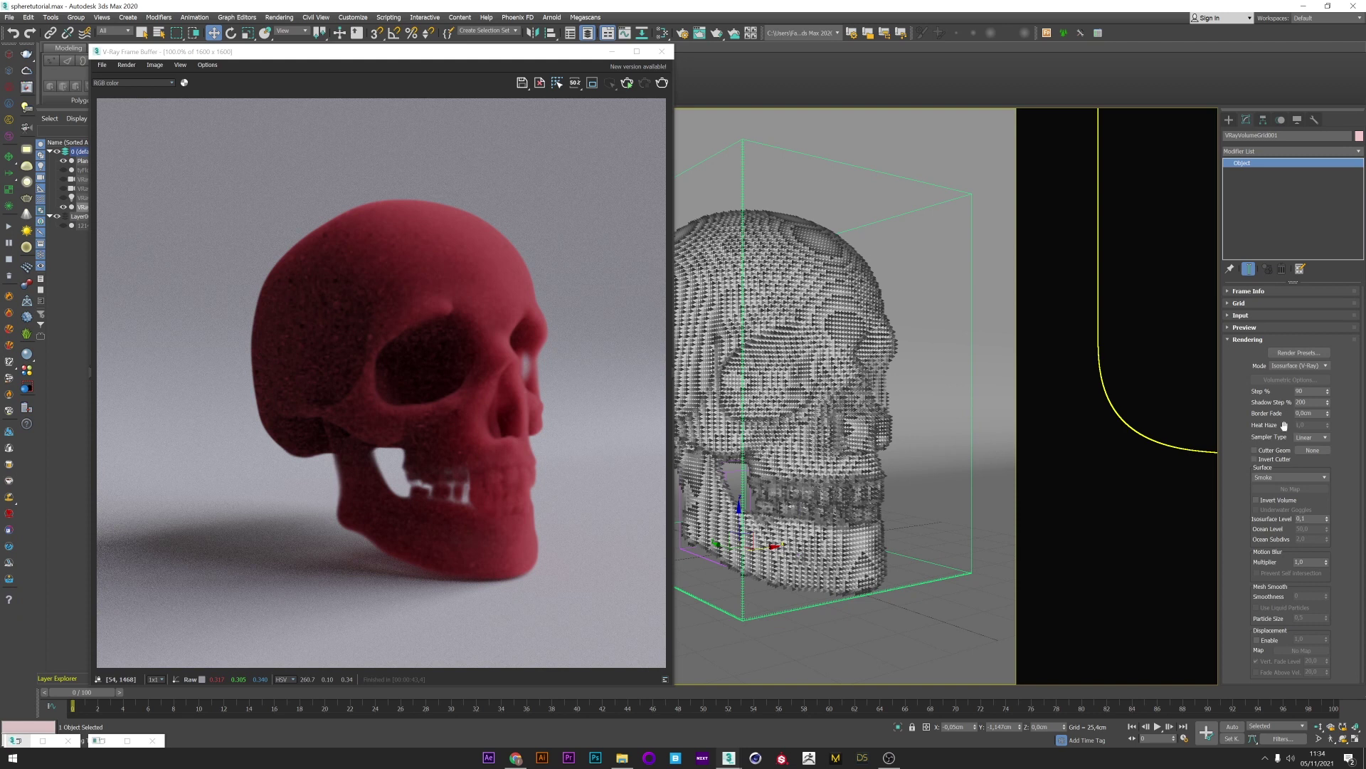
{"action": "left_click", "coordinate": [1287, 478]}
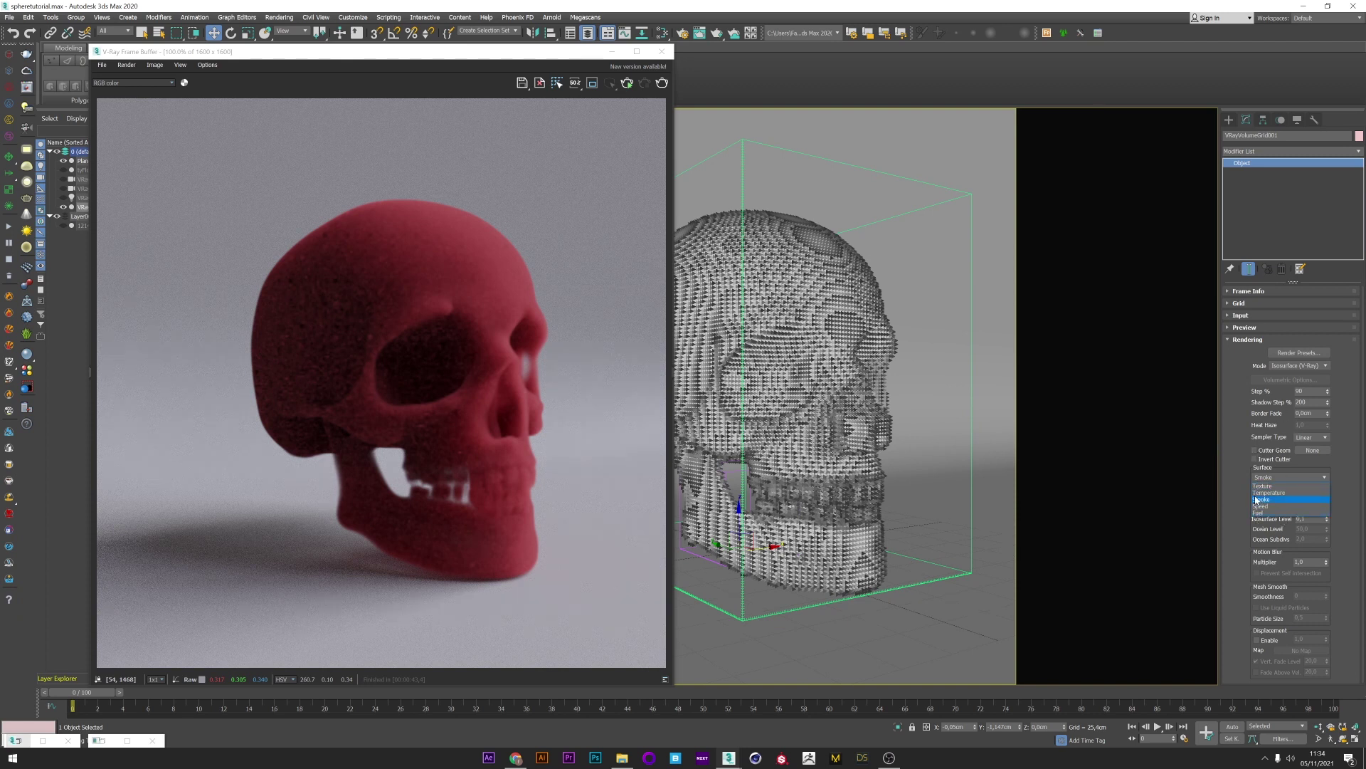
{"action": "left_click", "coordinate": [1268, 485]}
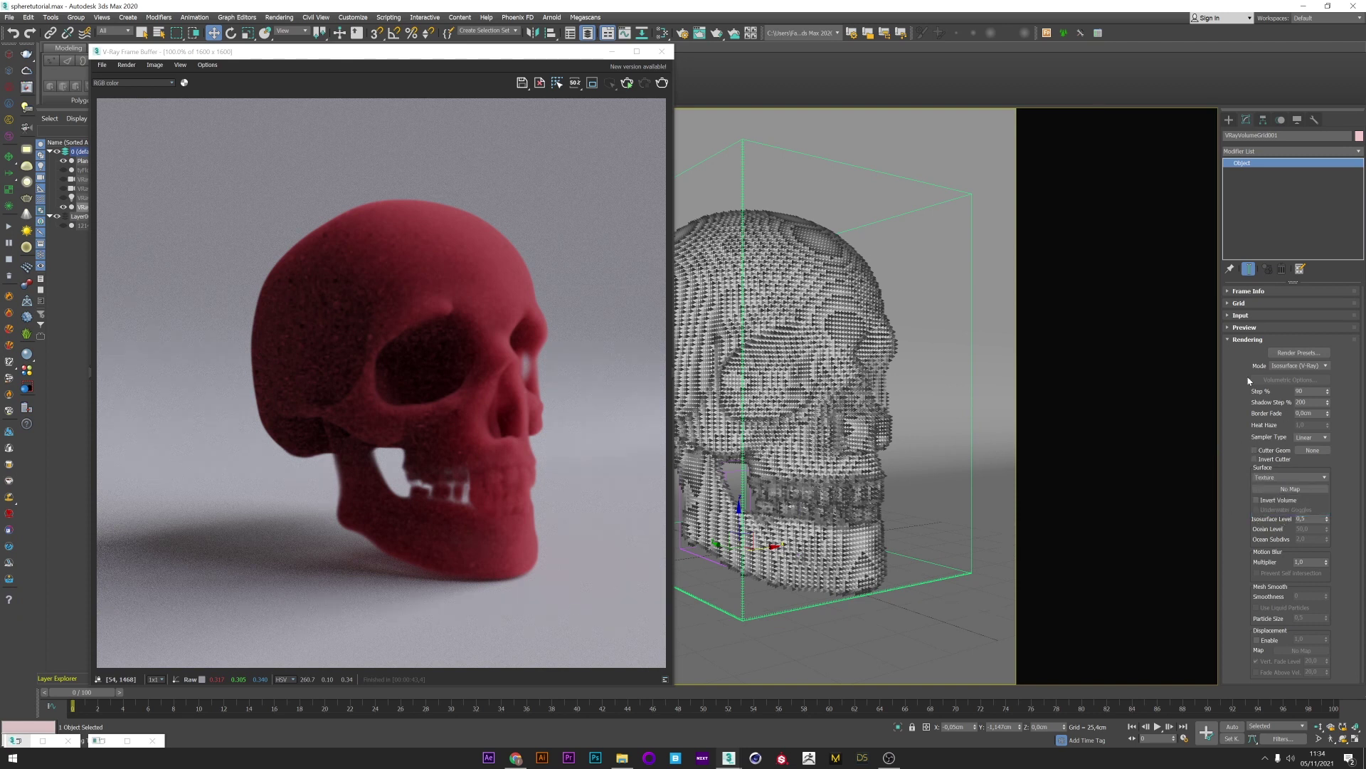
{"action": "left_click", "coordinate": [661, 83]}
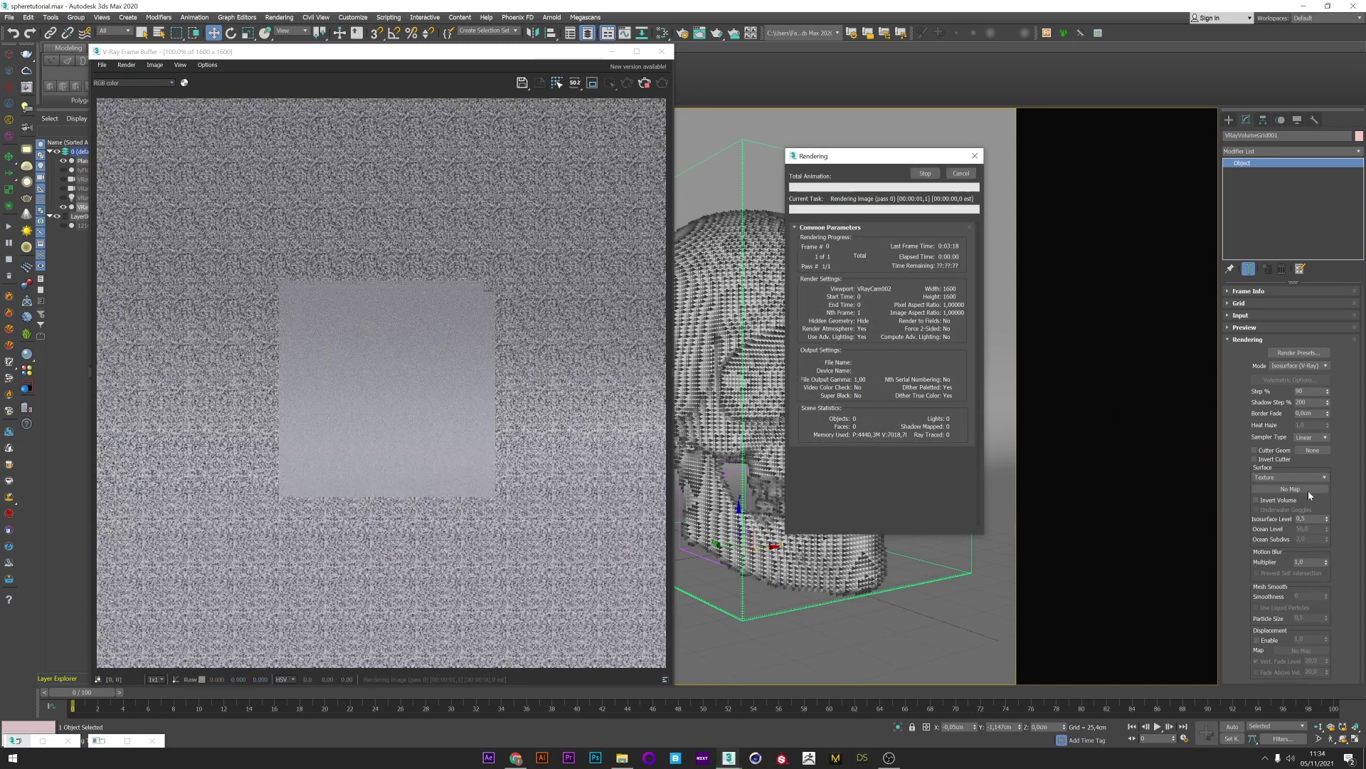
{"action": "left_click", "coordinate": [644, 85]}
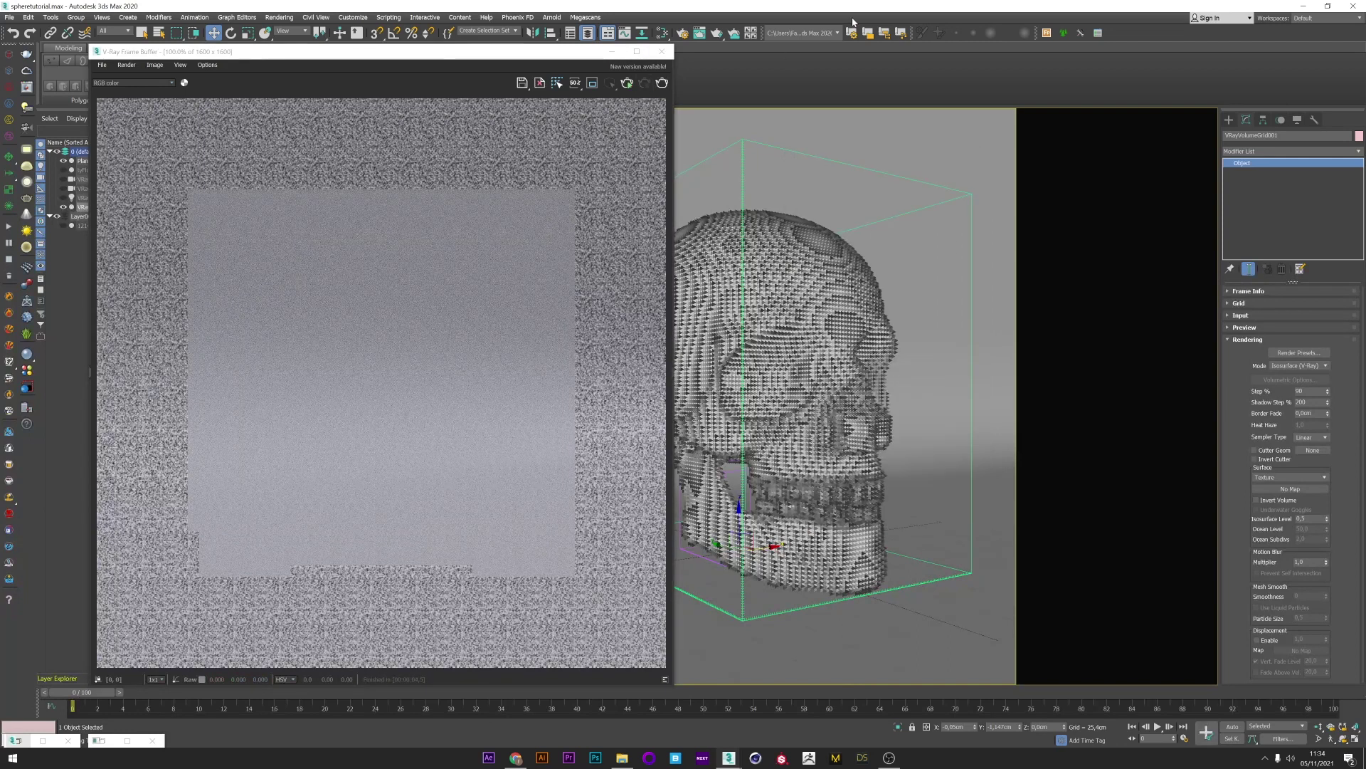
Step: Instance the Noise map from Slate Material Editor into the grid's Surface texture and render
{"action": "left_click", "coordinate": [662, 32]}
{"action": "left_click_drag", "start_coordinate": [390, 116], "coordinate": [336, 211]}
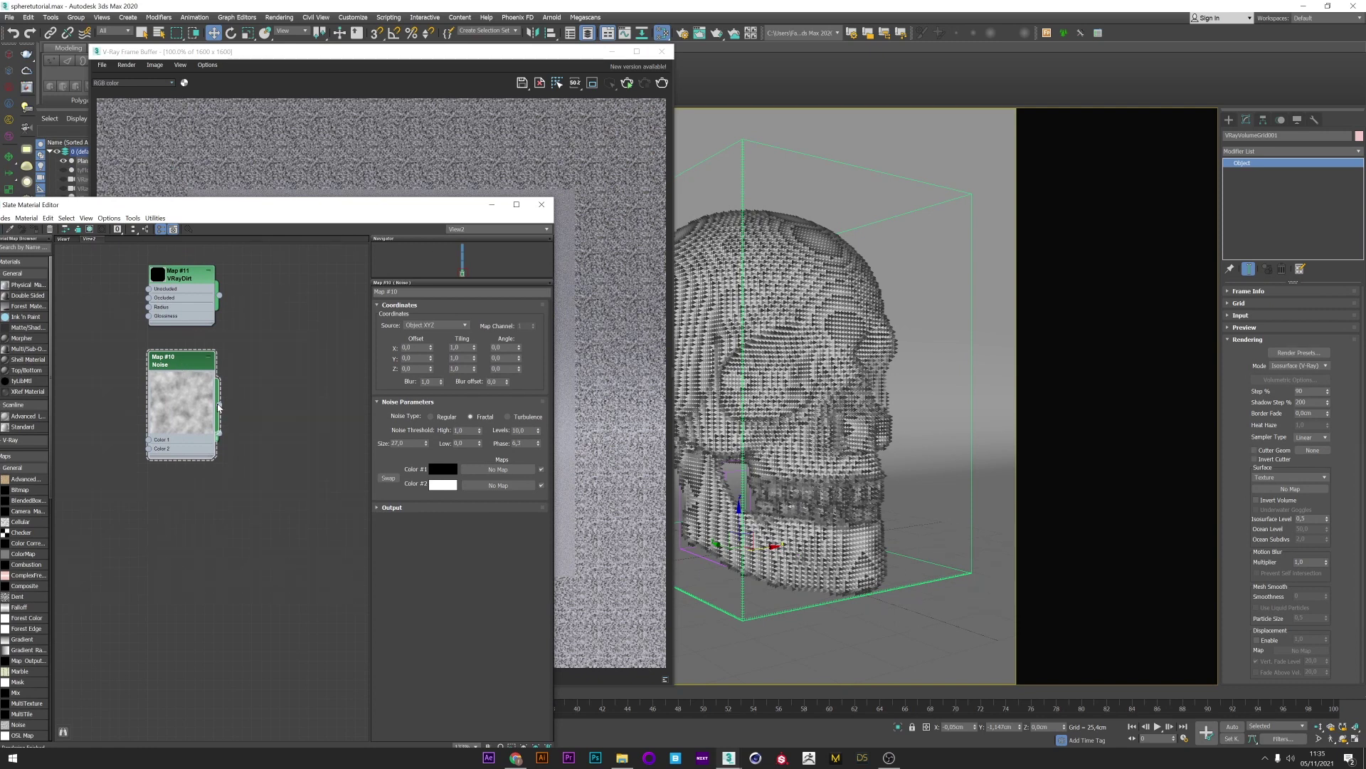
{"action": "left_click_drag", "start_coordinate": [234, 413], "coordinate": [1297, 496]}
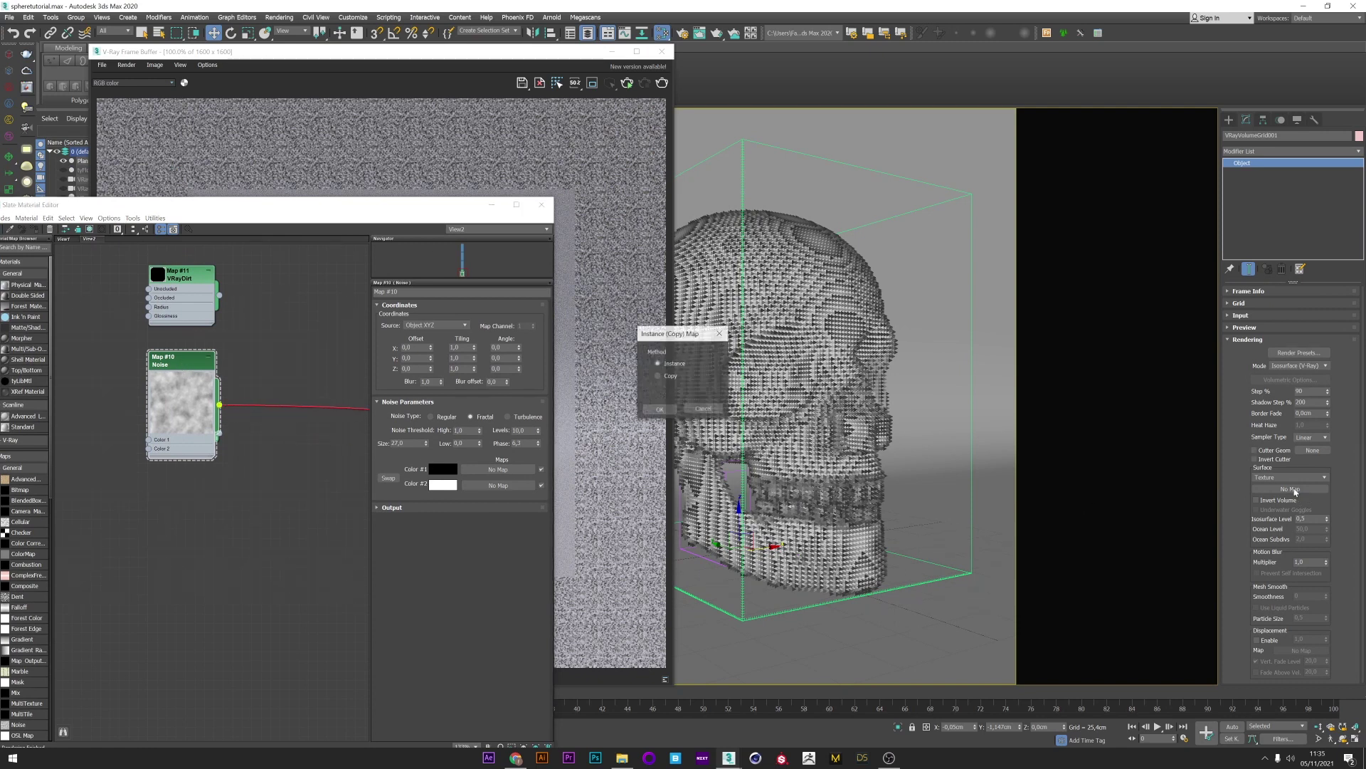
{"action": "left_click", "coordinate": [660, 412]}
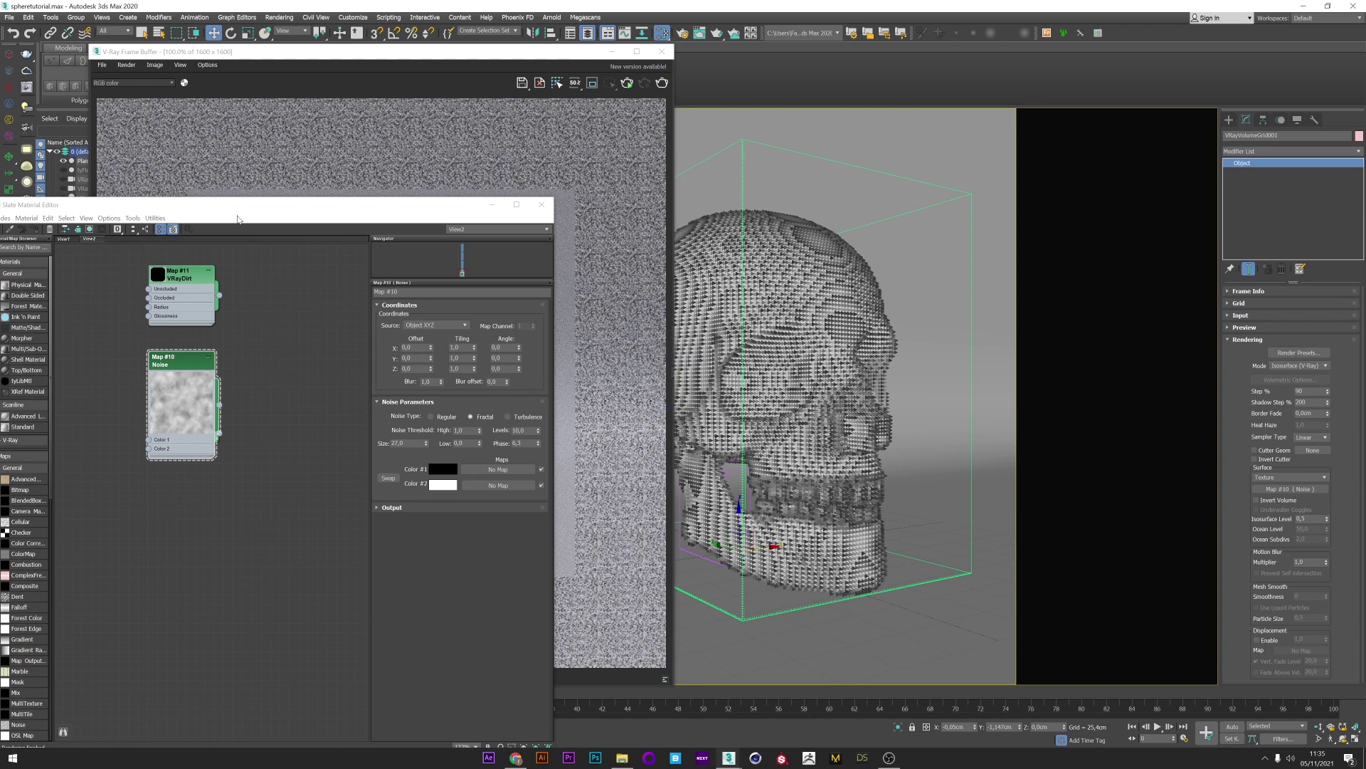
{"action": "left_click_drag", "start_coordinate": [188, 215], "coordinate": [863, 144]}
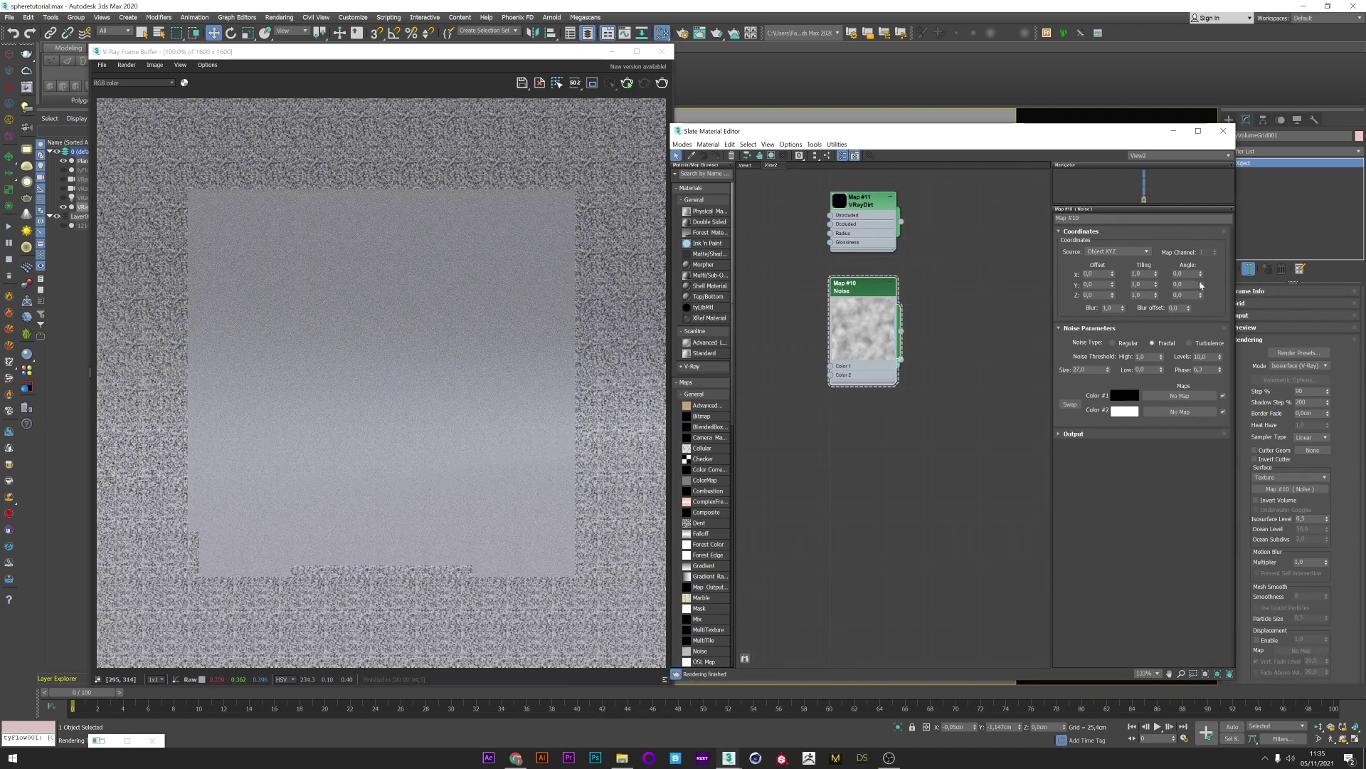
{"action": "left_click", "coordinate": [661, 84]}
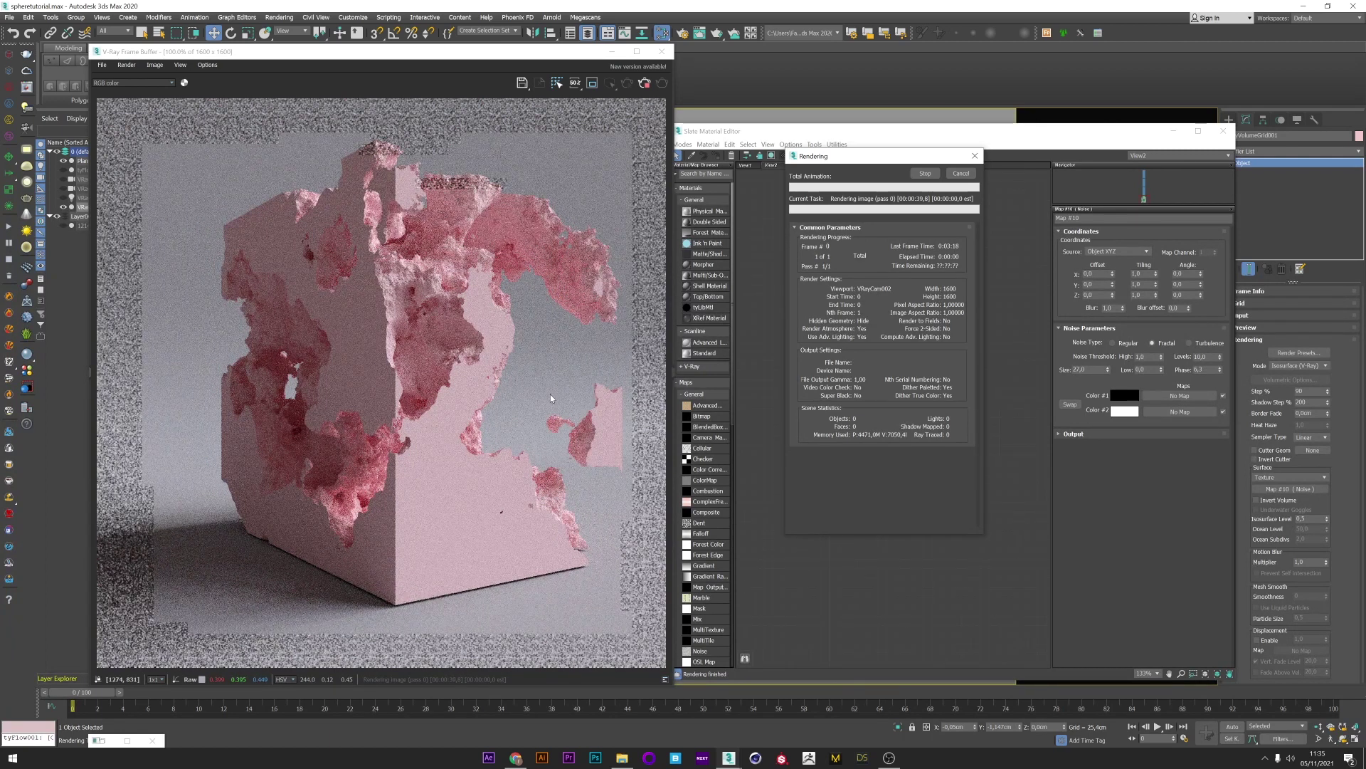
Step: Enable geometry cutting with the skull mesh as cutter and render the noise-eroded skull
{"action": "left_click", "coordinate": [662, 51]}
{"action": "left_click_drag", "start_coordinate": [1113, 134], "coordinate": [566, 176]}
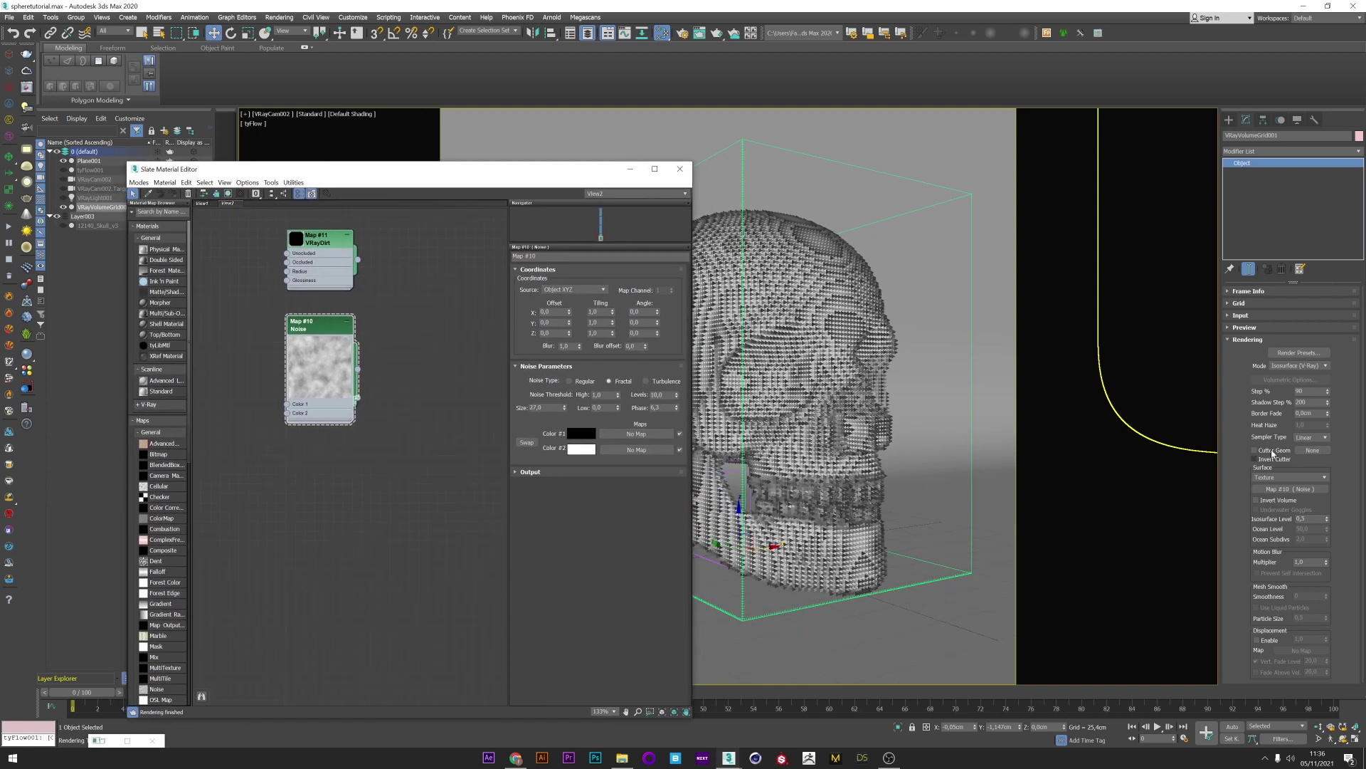
{"action": "left_click_drag", "start_coordinate": [1343, 463], "coordinate": [1335, 432]}
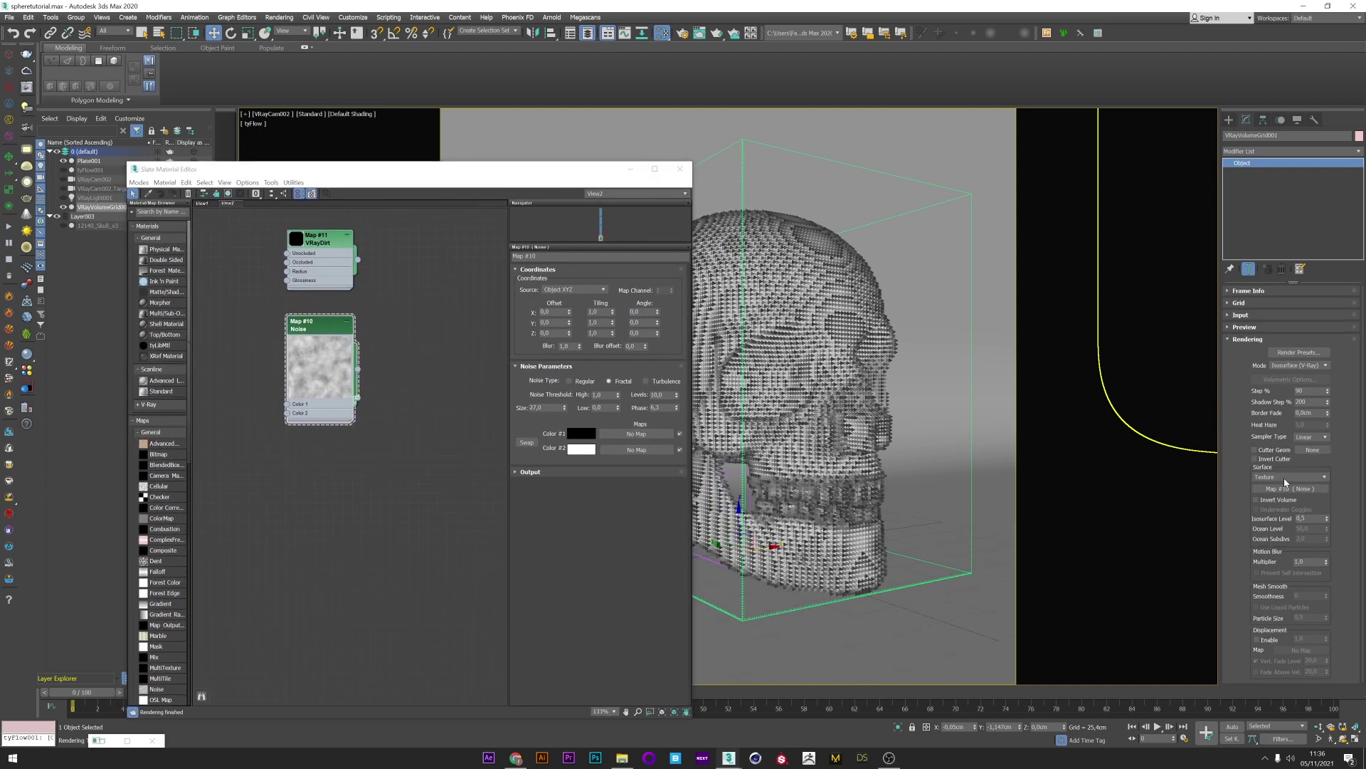
{"action": "left_click", "coordinate": [1256, 450]}
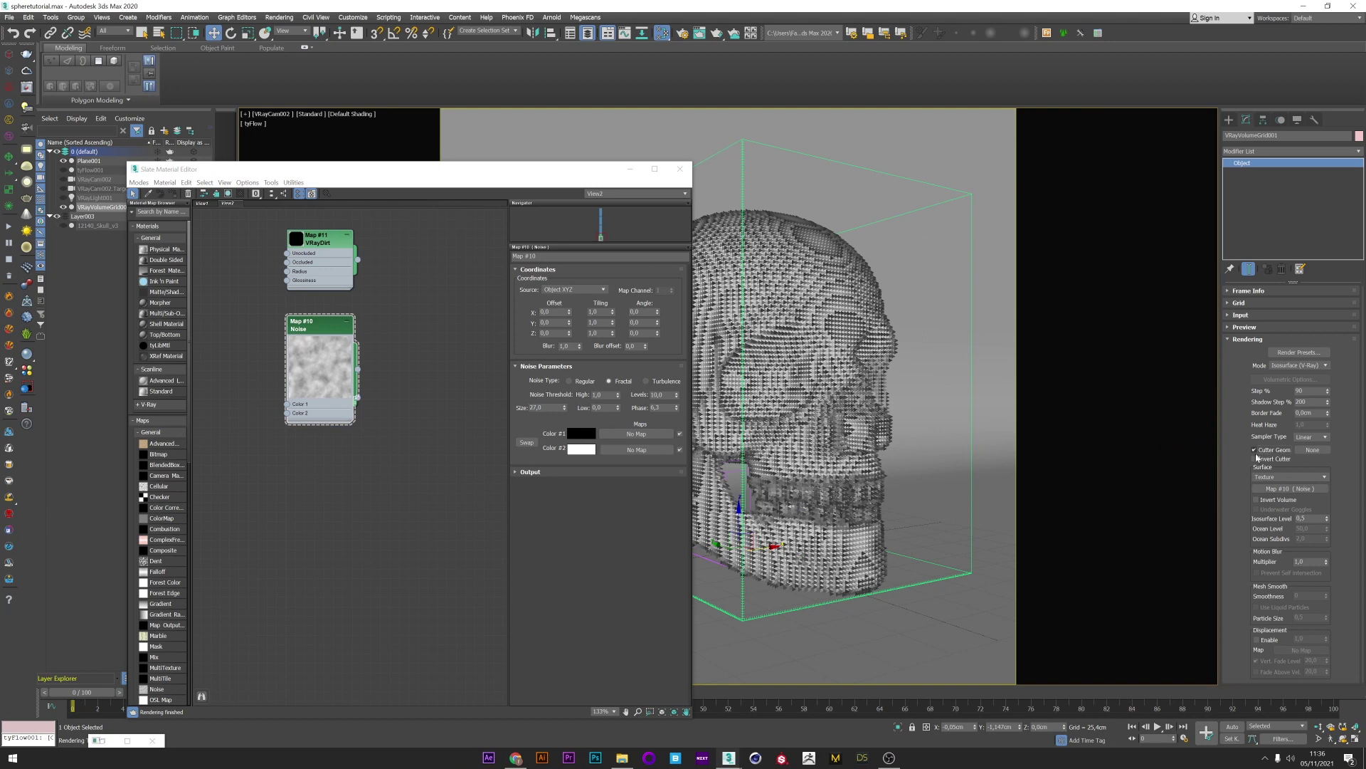
{"action": "left_click", "coordinate": [1312, 450]}
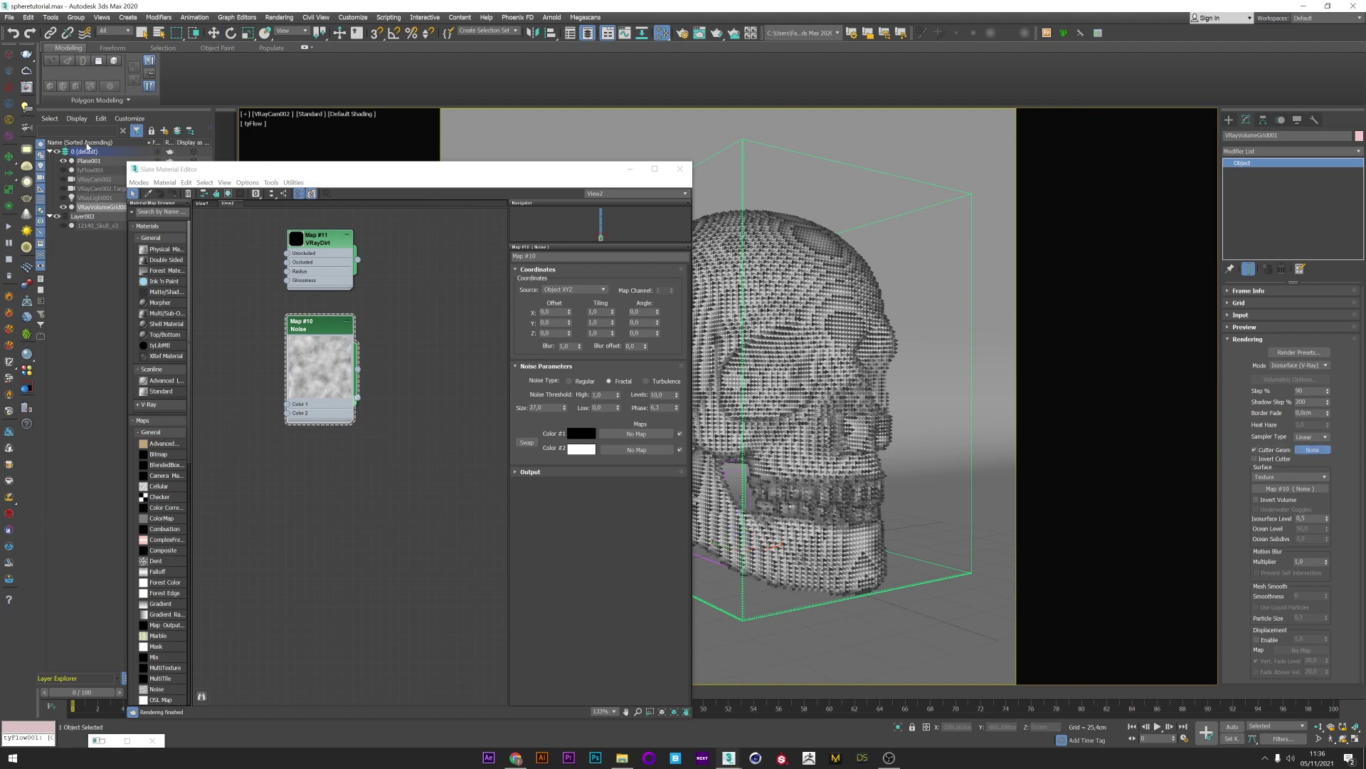
{"action": "left_click", "coordinate": [84, 227]}
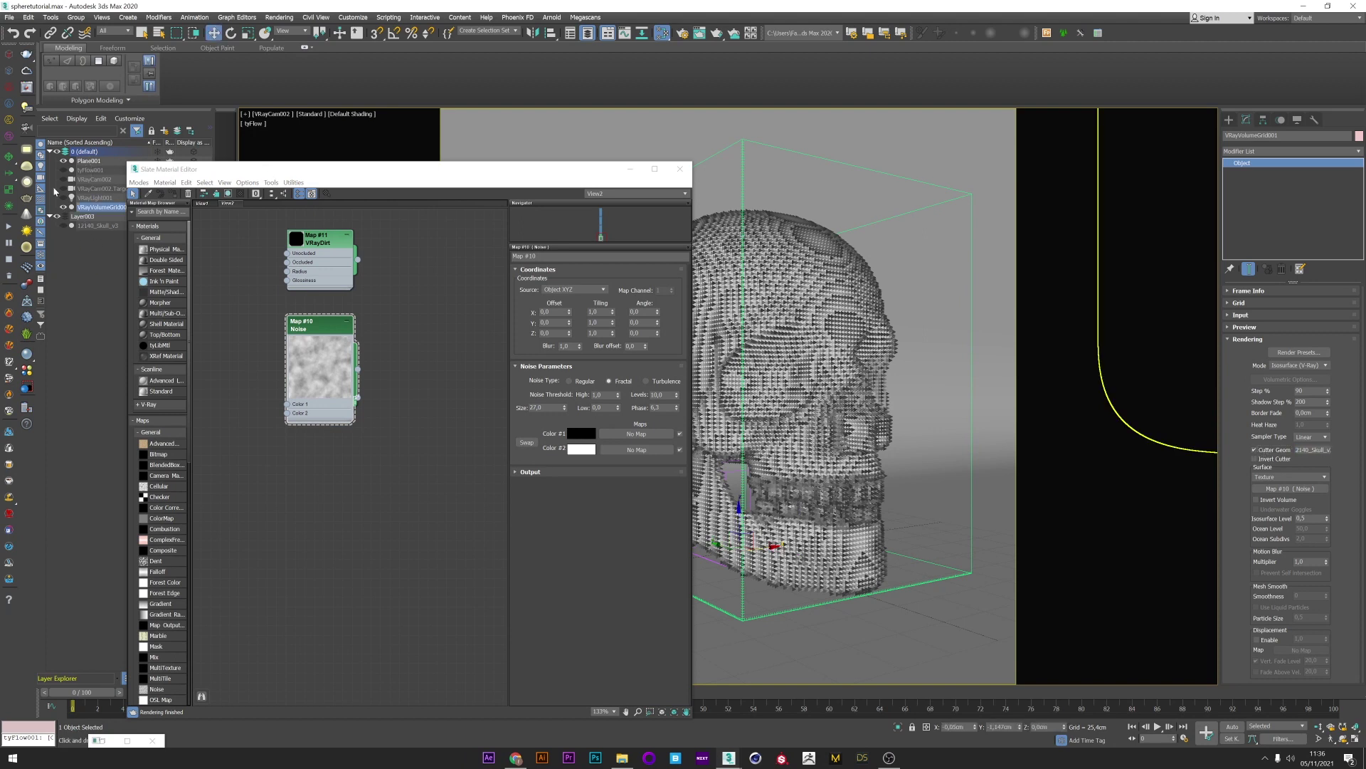
{"action": "left_click_drag", "start_coordinate": [508, 178], "coordinate": [563, 175]}
{"action": "left_click", "coordinate": [26, 87]}
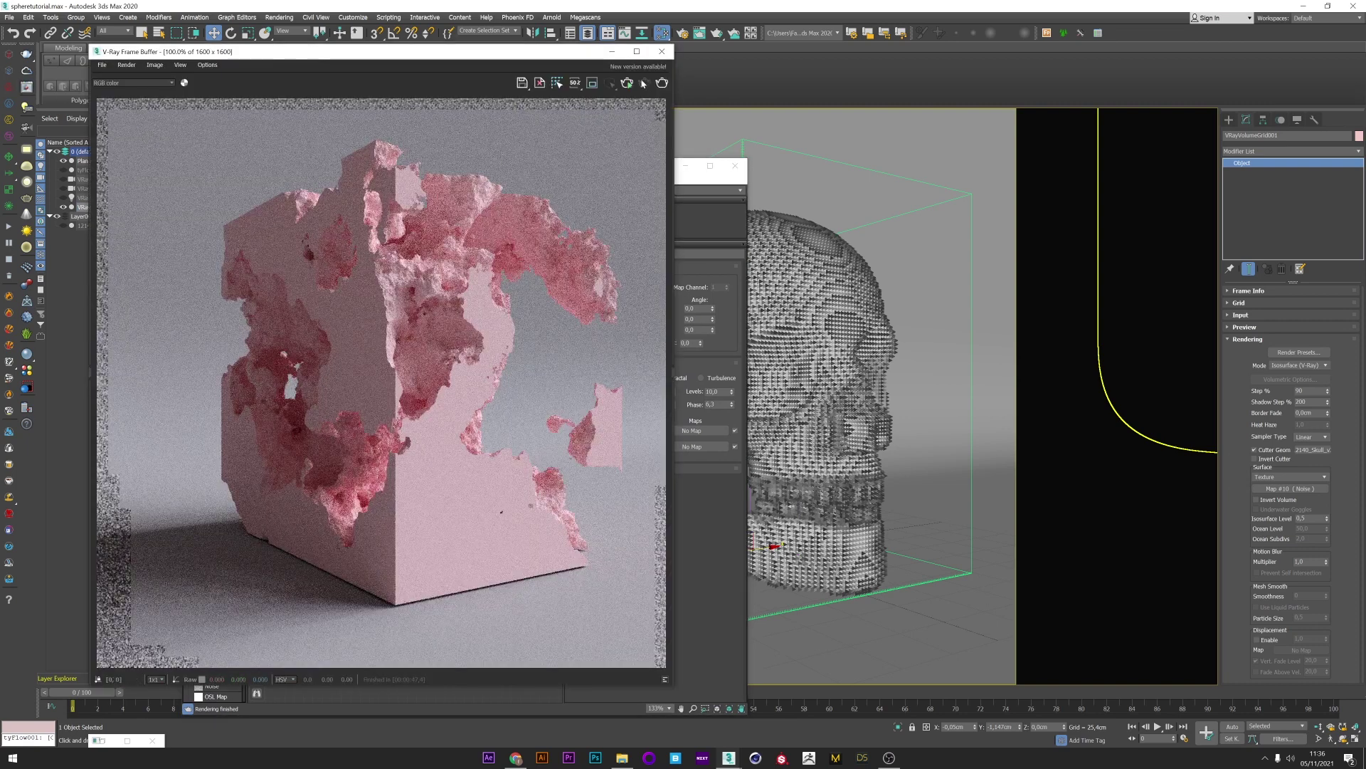
{"action": "left_click", "coordinate": [660, 86]}
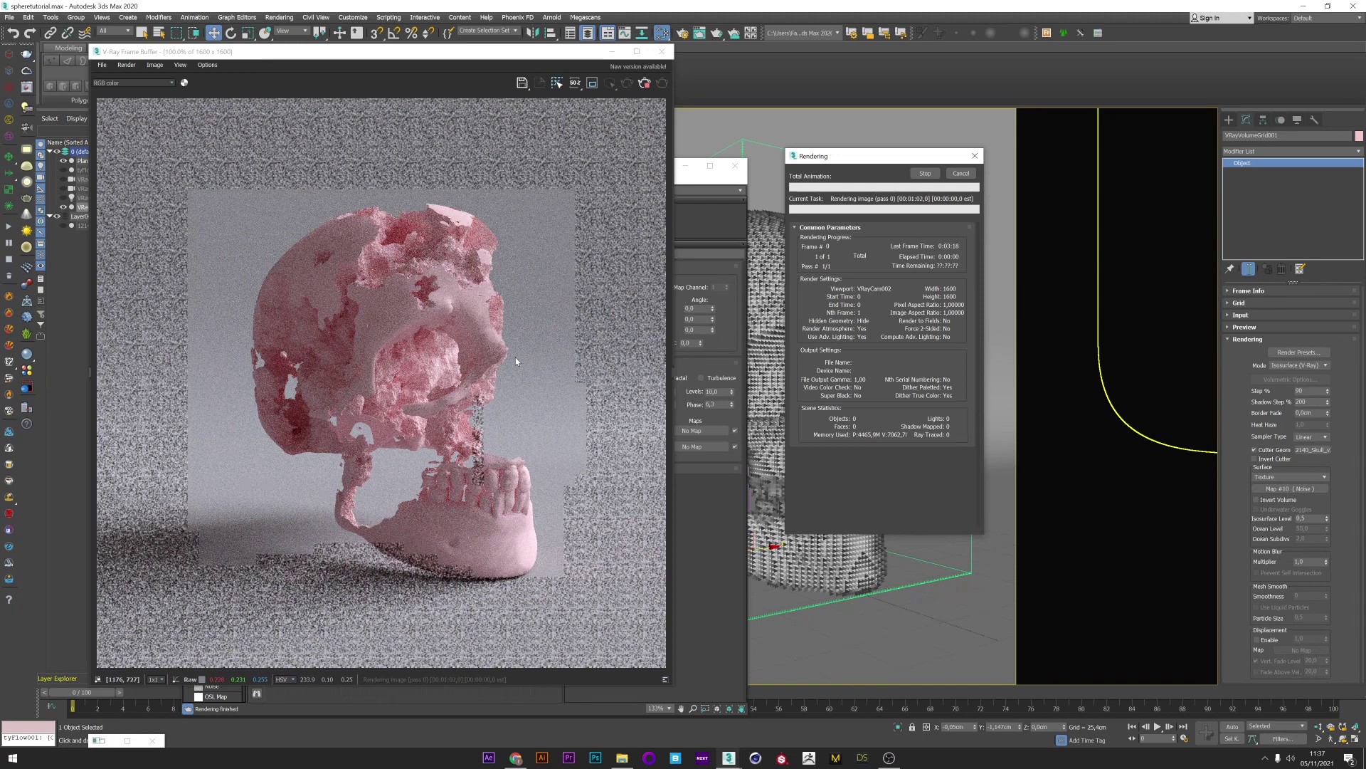
{"action": "left_click_drag", "start_coordinate": [491, 56], "coordinate": [1026, 99]}
{"action": "left_click_drag", "start_coordinate": [568, 166], "coordinate": [442, 153]}
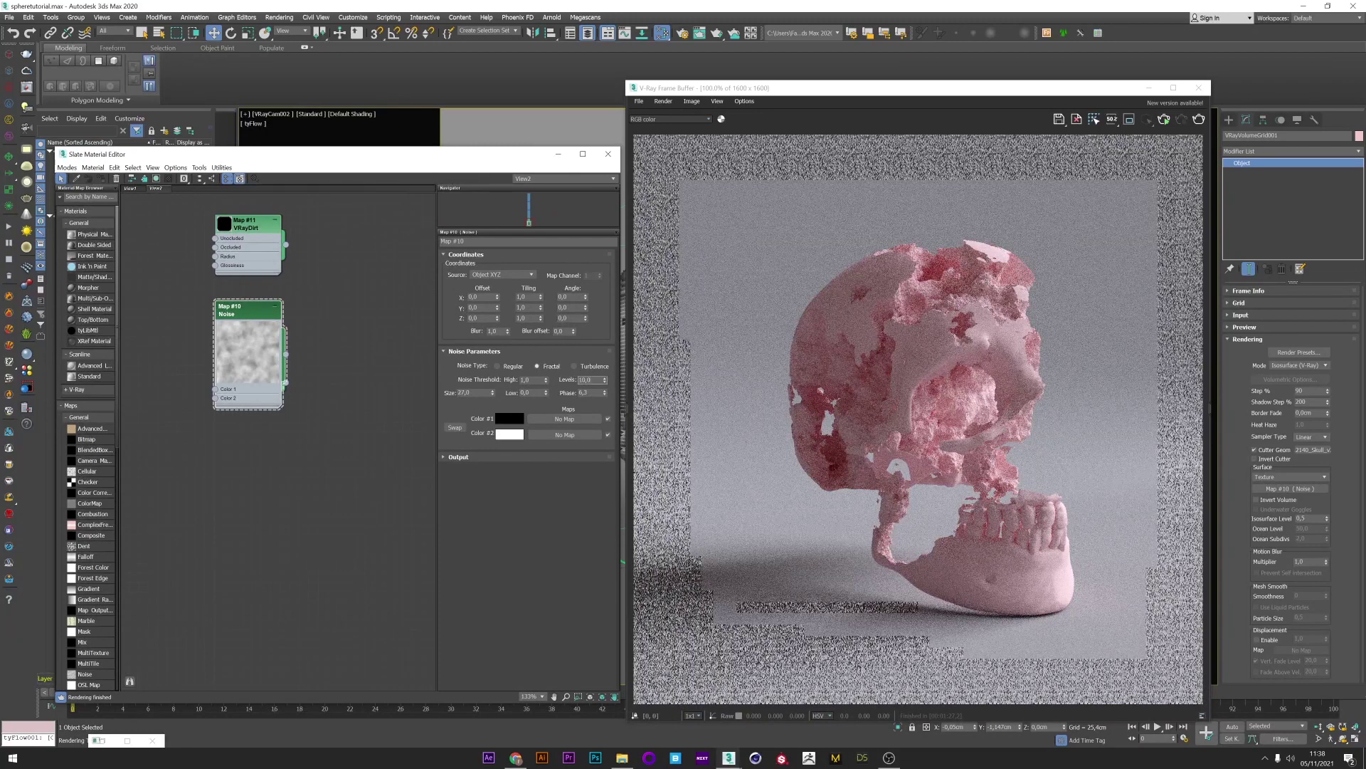
Step: Set the Noise cutout to 7 levels and size 12, re-rendering the skull between changes
{"action": "left_click", "coordinate": [804, 326]}
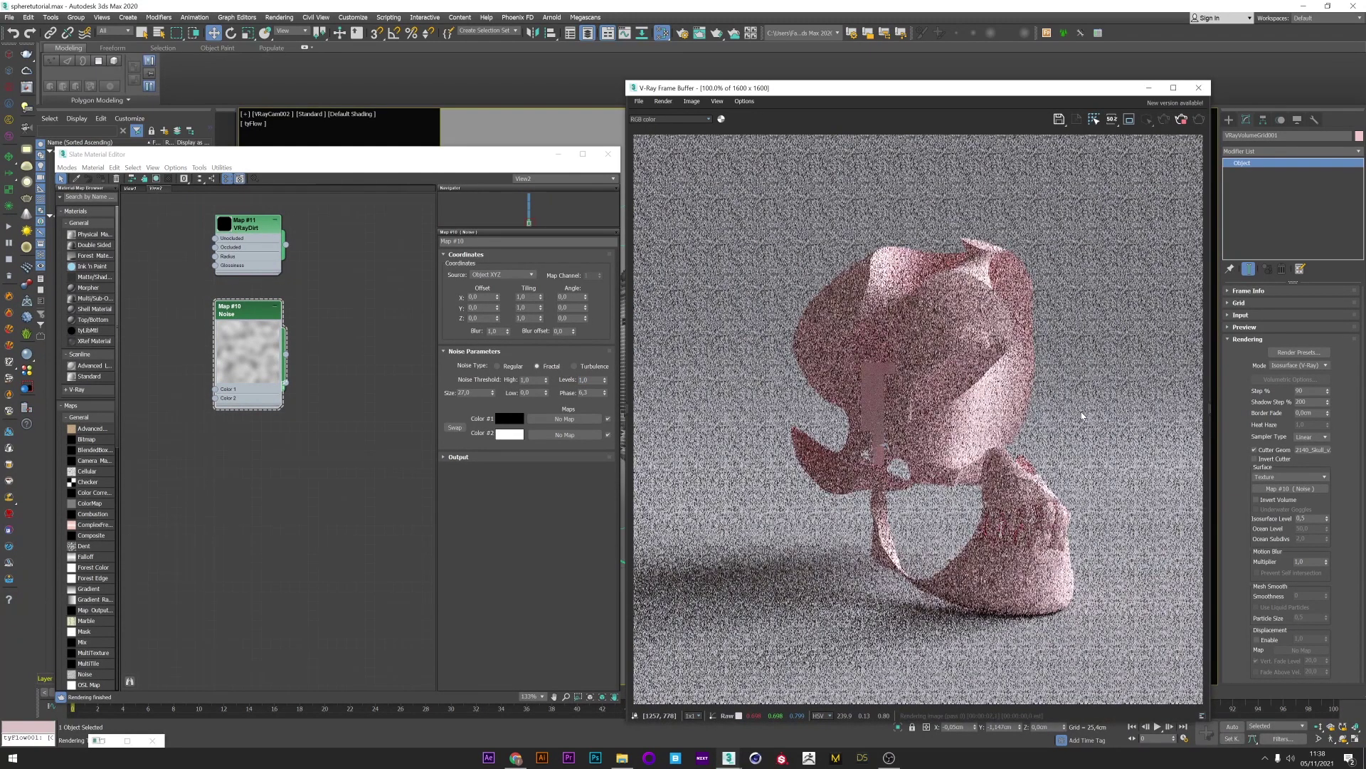
{"action": "left_click", "coordinate": [1182, 120]}
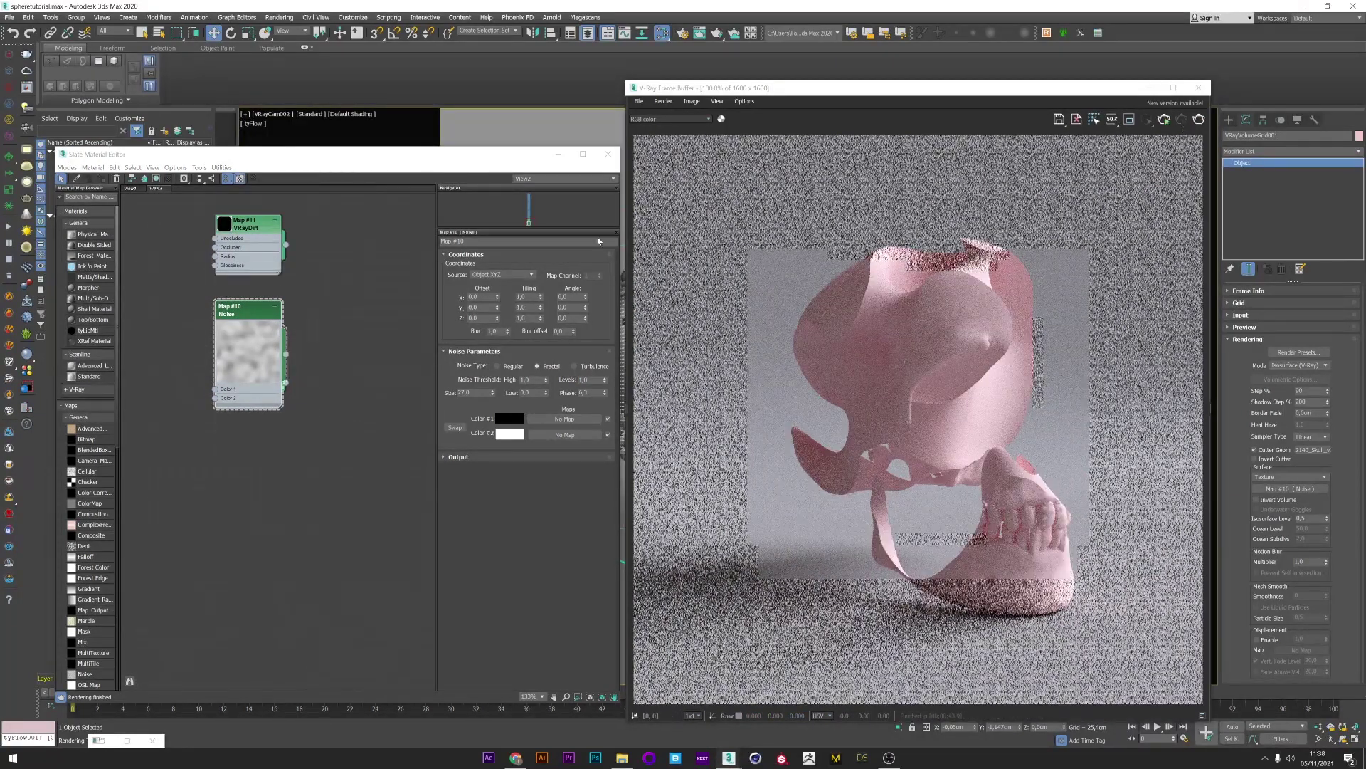
{"action": "double_click", "coordinate": [466, 393]}
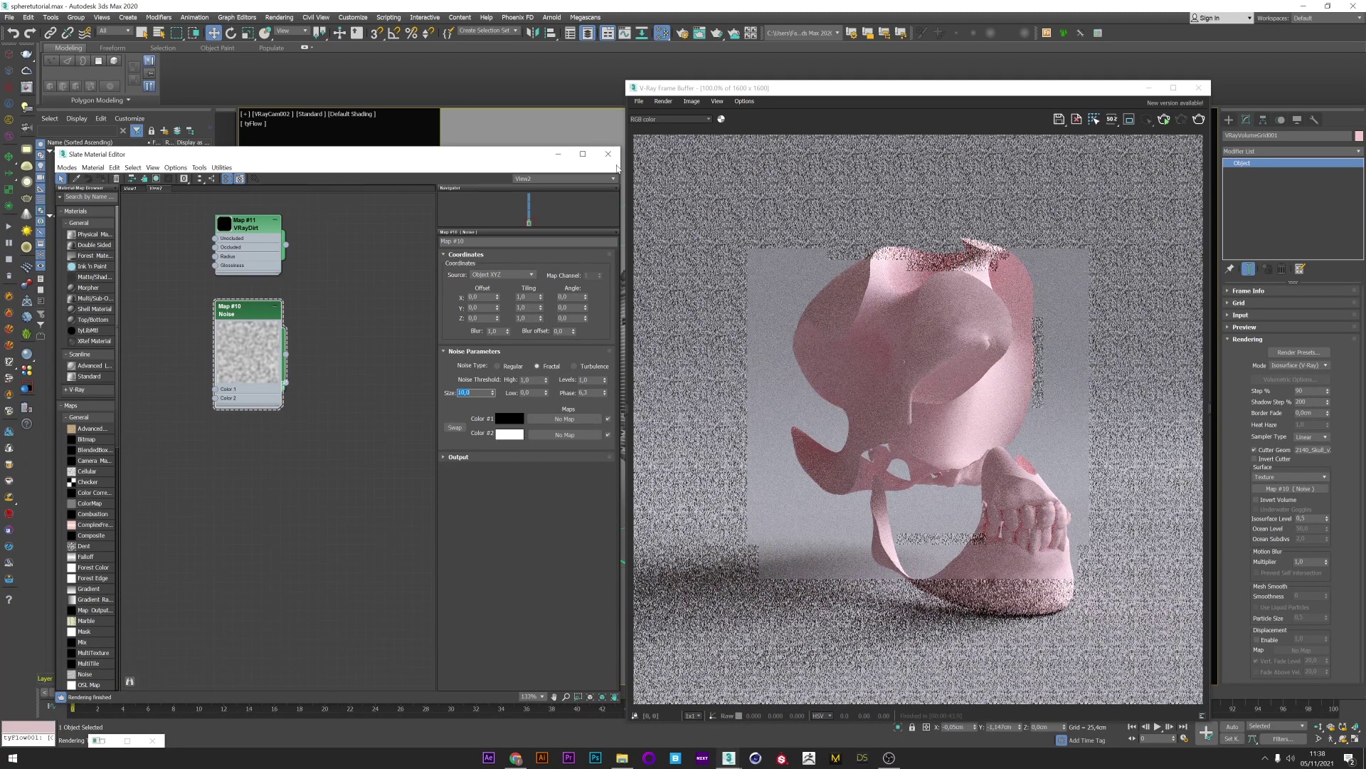
{"action": "left_click", "coordinate": [1165, 120]}
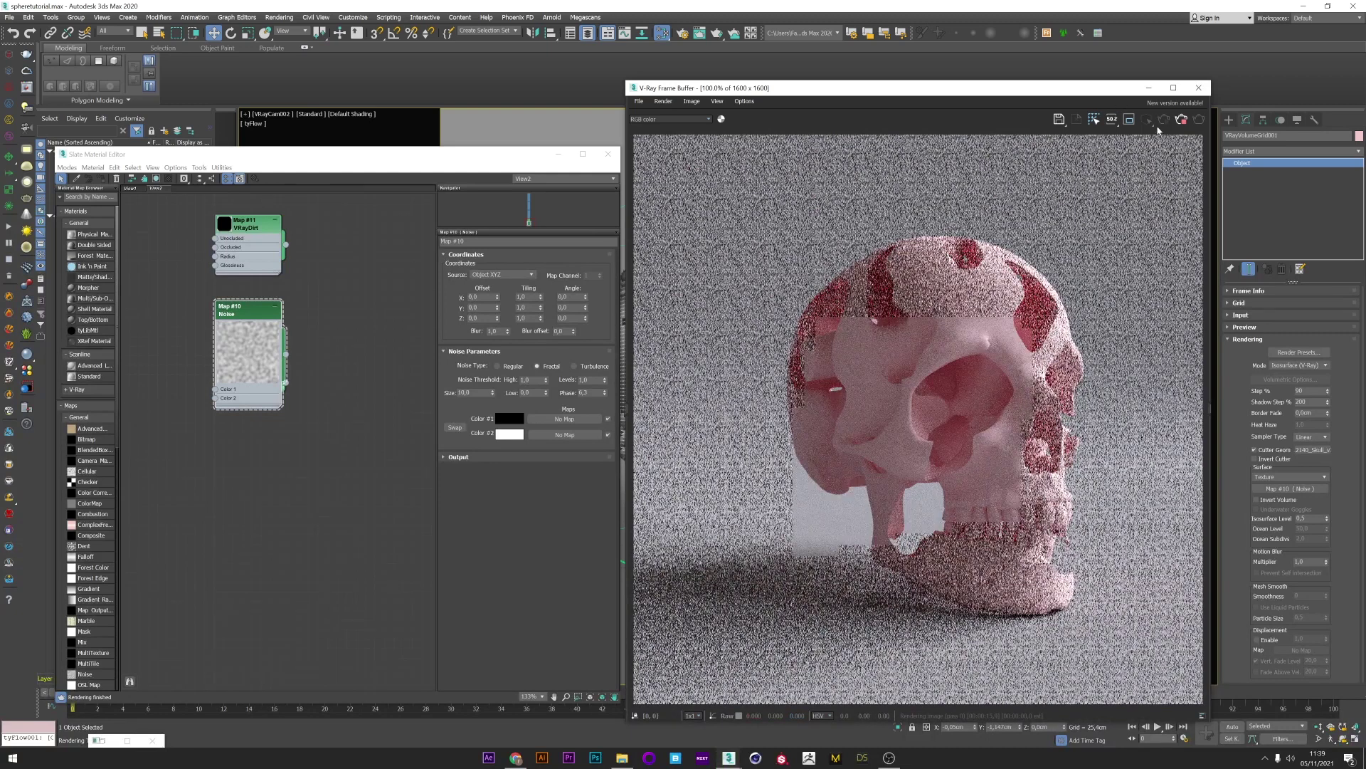
{"action": "left_click", "coordinate": [1182, 120]}
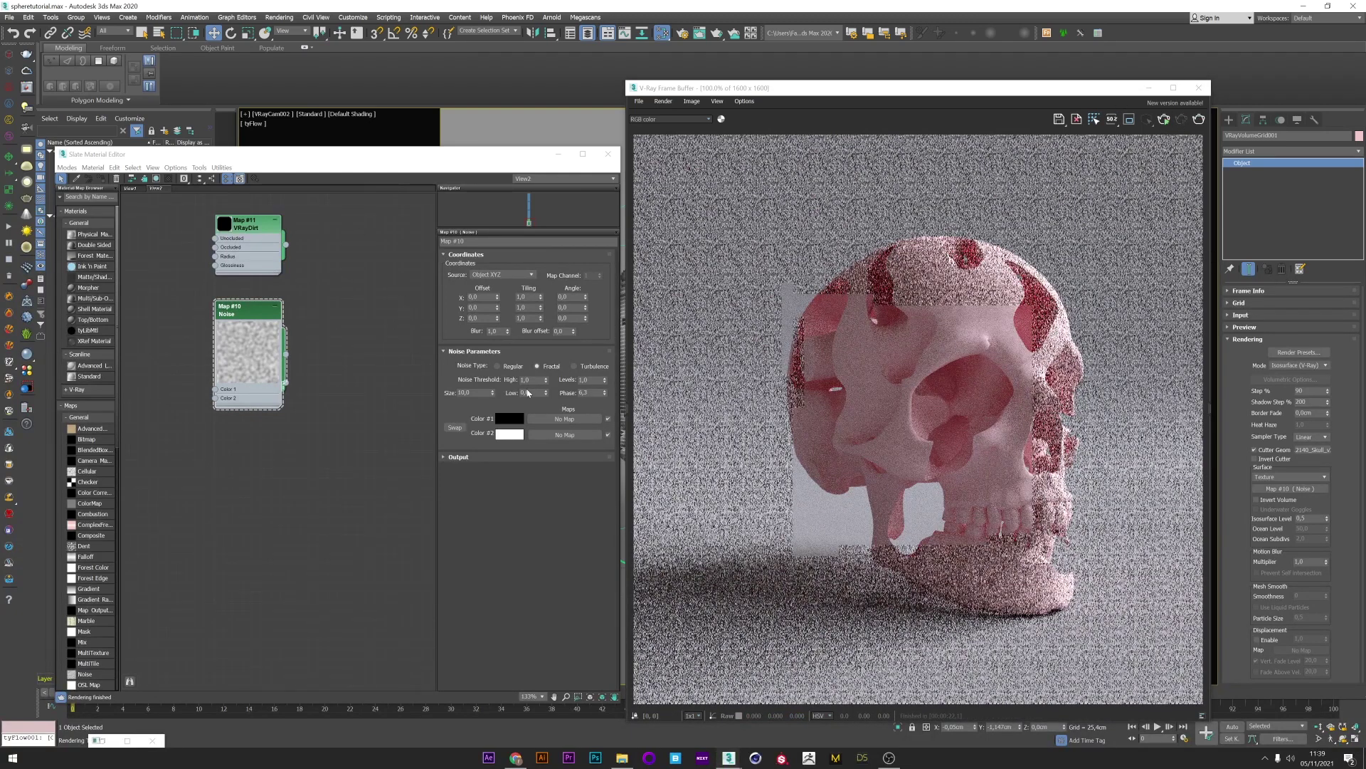
{"action": "double_click", "coordinate": [590, 379]}
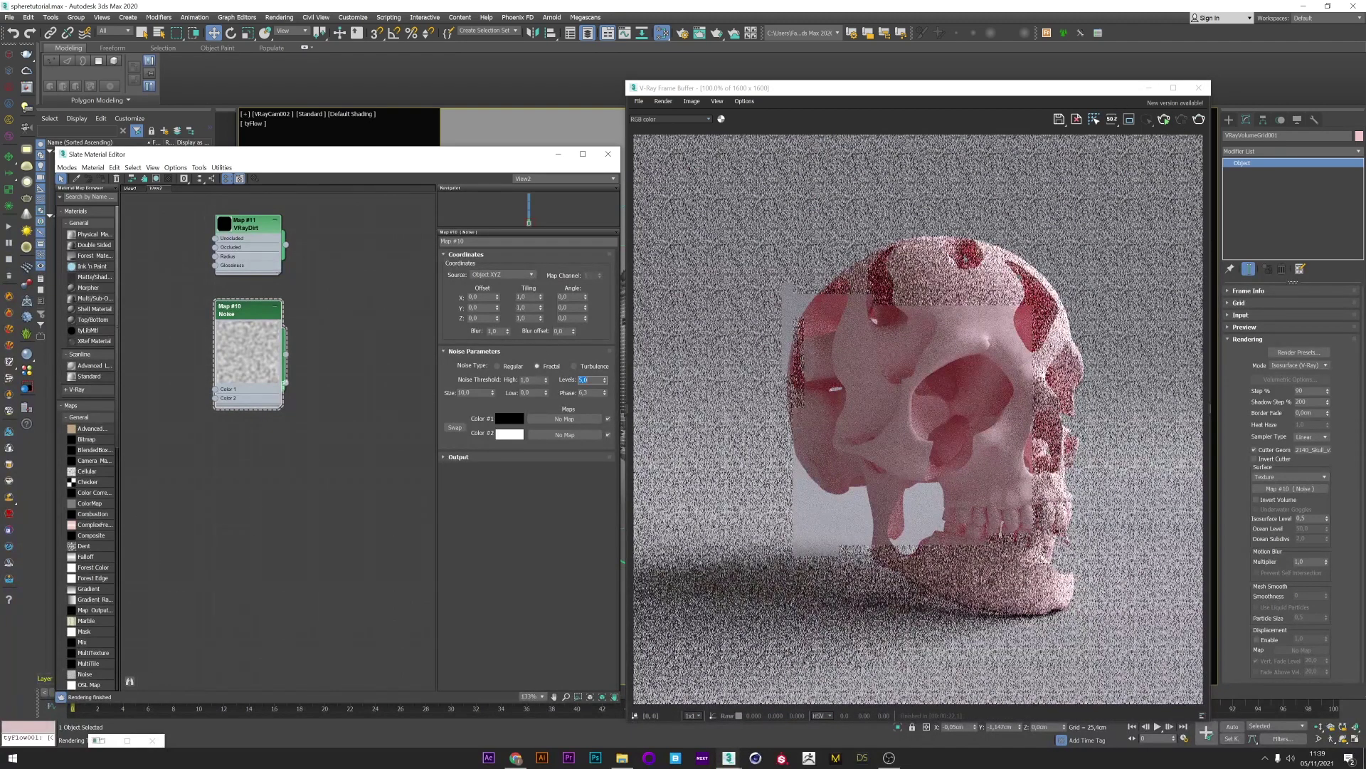
{"action": "key", "text": "Tab"}
{"action": "type", "text": "12"}
{"action": "key", "text": "Return"}
{"action": "left_click", "coordinate": [1198, 119]}
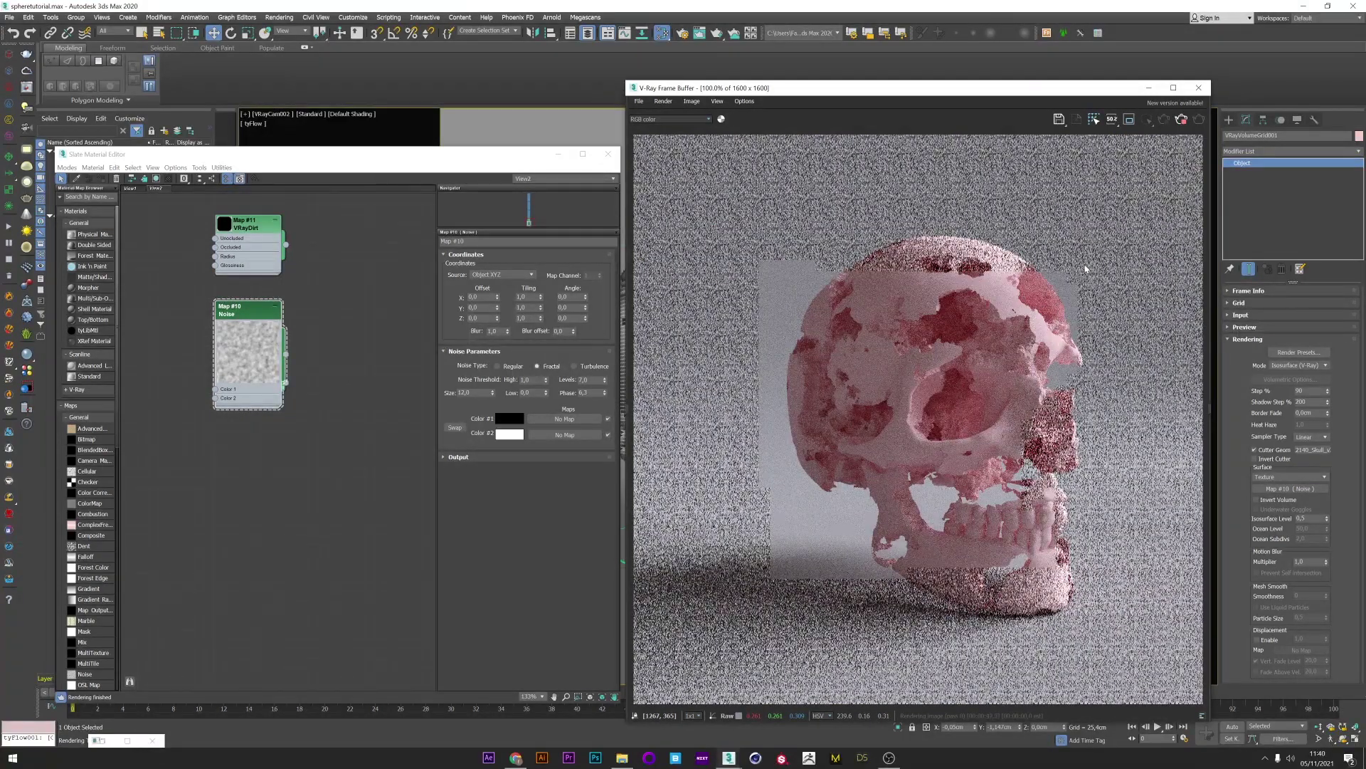
Step: Replace the texture with a Composite map fed by the Noise and tidy the node graph
{"action": "right_click", "coordinate": [238, 445]}
{"action": "mouse_move", "coordinate": [260, 461]}
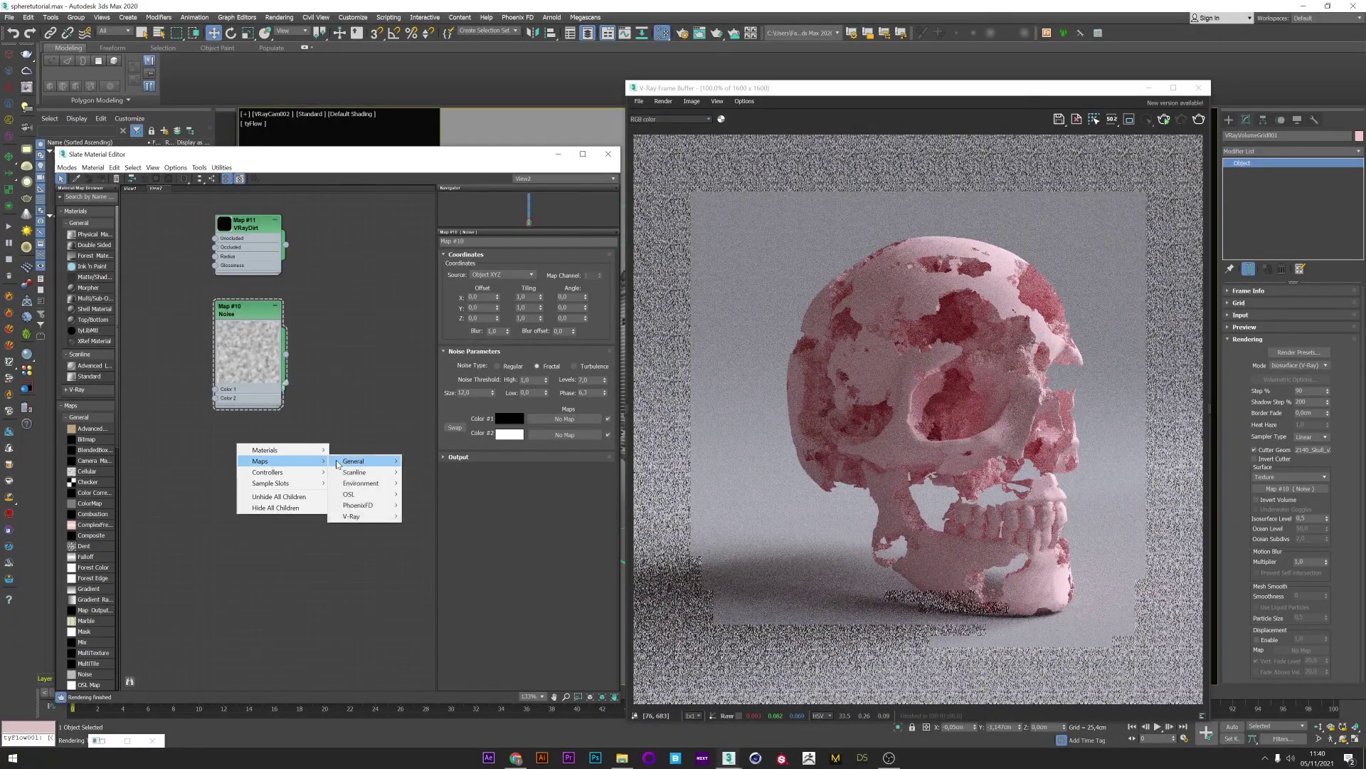
{"action": "mouse_move", "coordinate": [353, 461]}
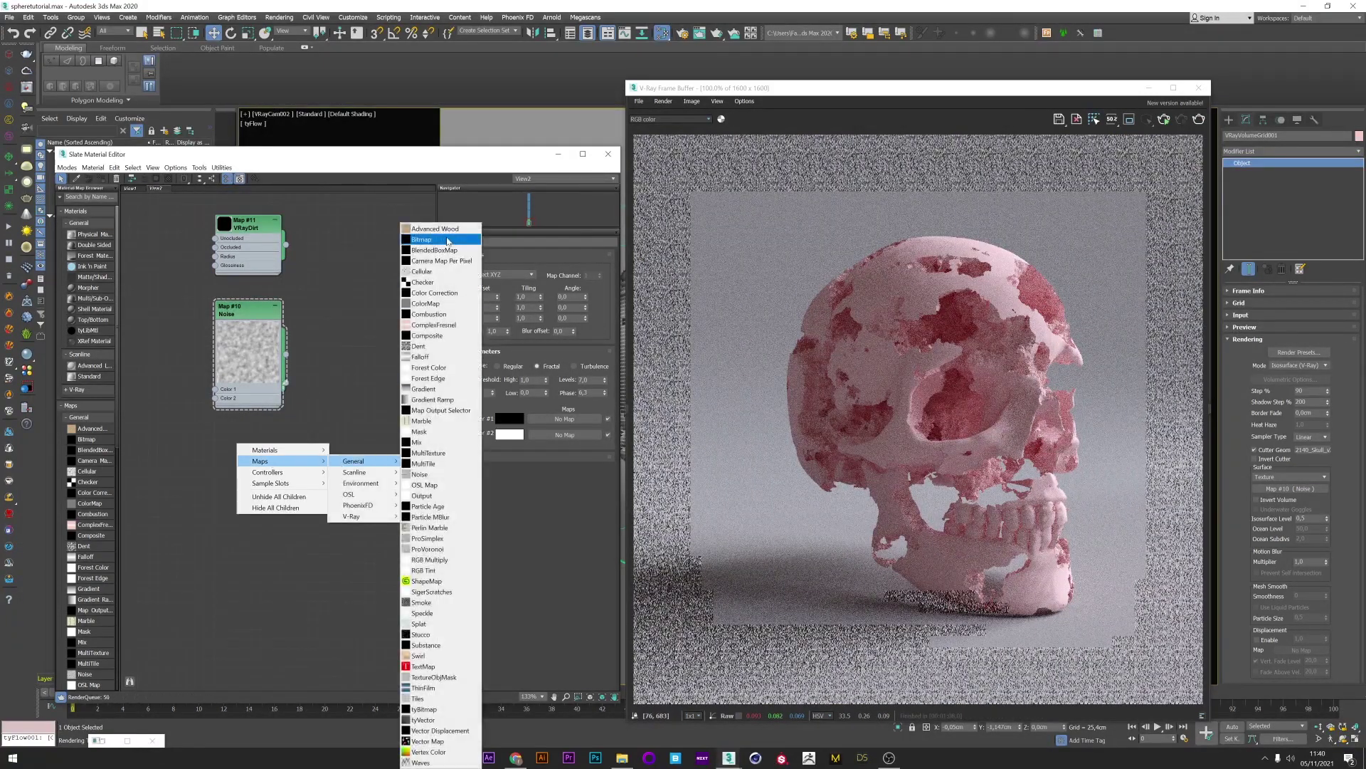
{"action": "left_click", "coordinate": [426, 336]}
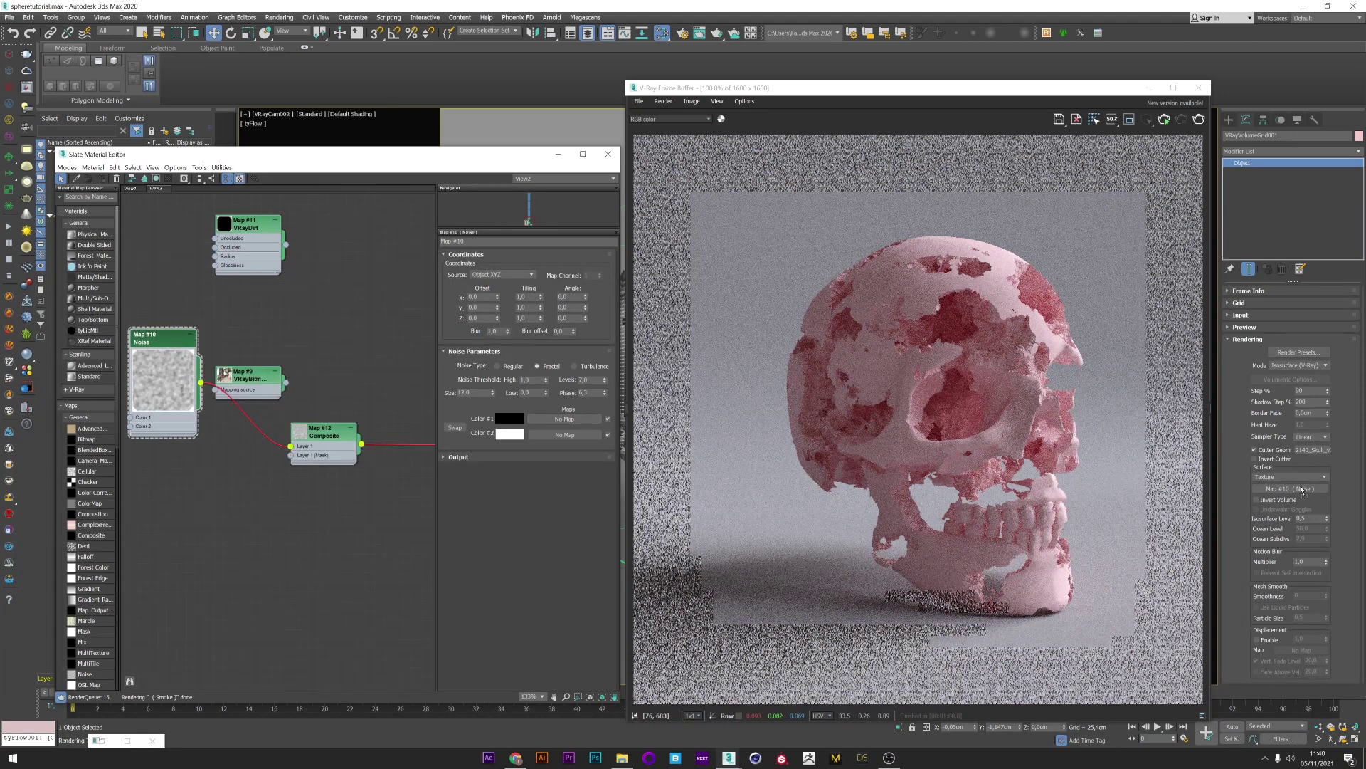
{"action": "left_click", "coordinate": [662, 408]}
{"action": "left_click_drag", "start_coordinate": [163, 338], "coordinate": [182, 357]}
{"action": "left_click_drag", "start_coordinate": [325, 432], "coordinate": [371, 452]}
{"action": "left_click", "coordinate": [183, 358]}
{"action": "double_click", "coordinate": [371, 452]}
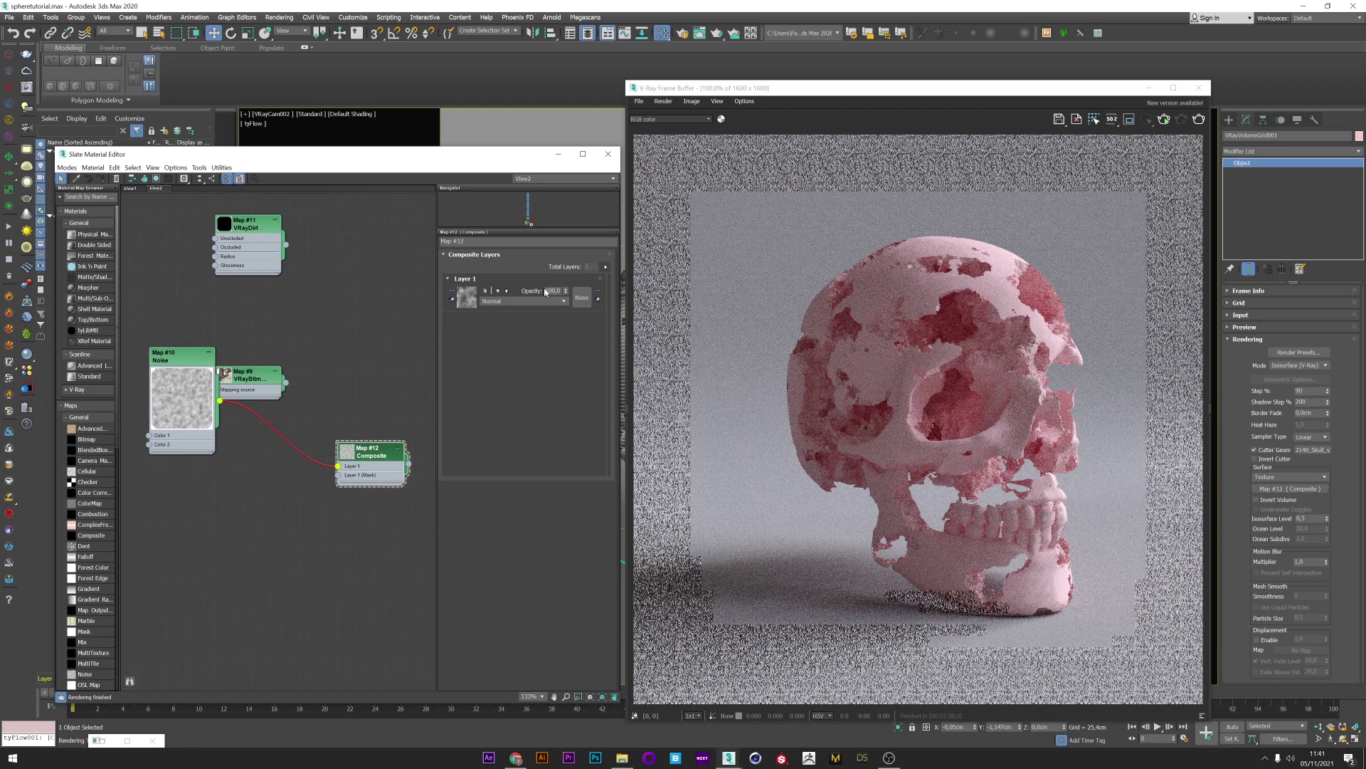
Step: Add a Cellular map as Composite Layer 2, set to Subtract at 40 opacity
{"action": "left_click", "coordinate": [606, 267]}
{"action": "left_click", "coordinate": [466, 298]}
{"action": "double_click", "coordinate": [589, 304]}
{"action": "left_click", "coordinate": [500, 301]}
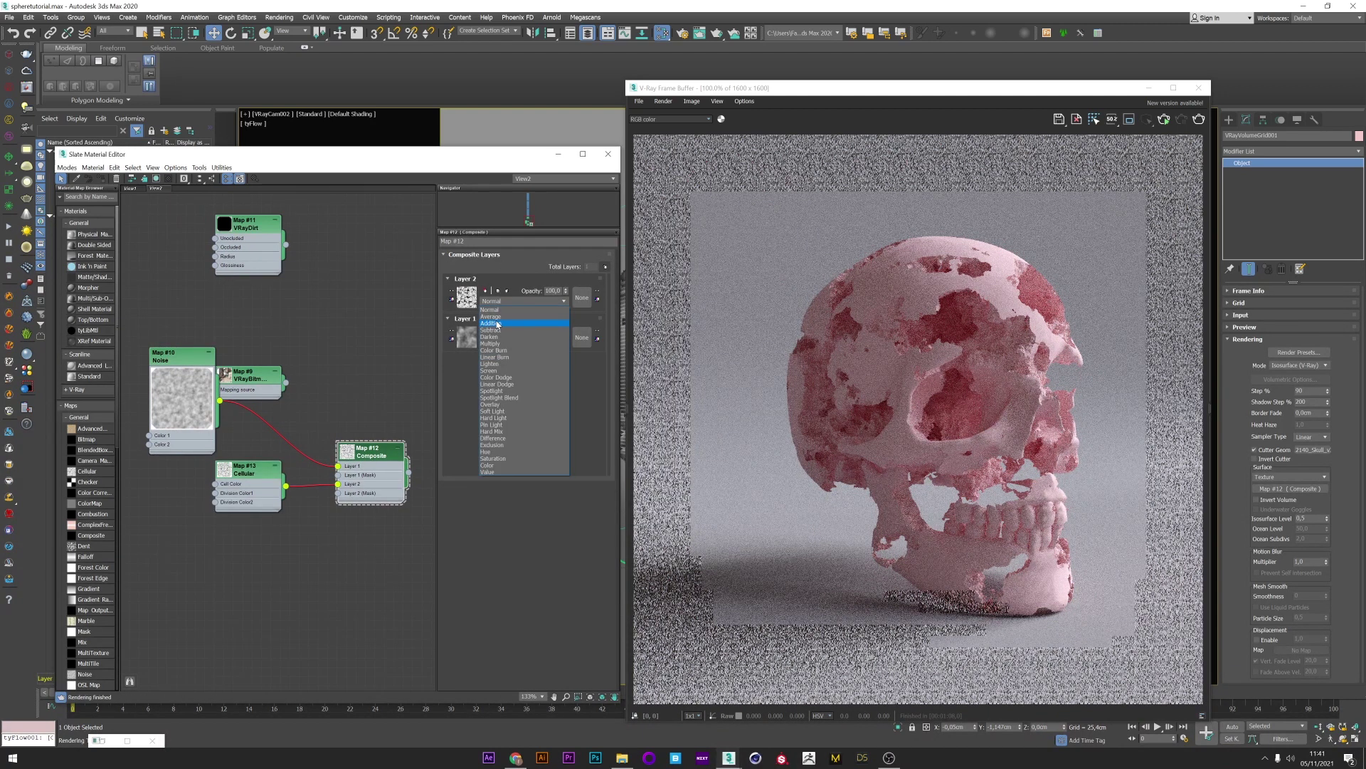
{"action": "left_click", "coordinate": [496, 331]}
{"action": "double_click", "coordinate": [553, 290]}
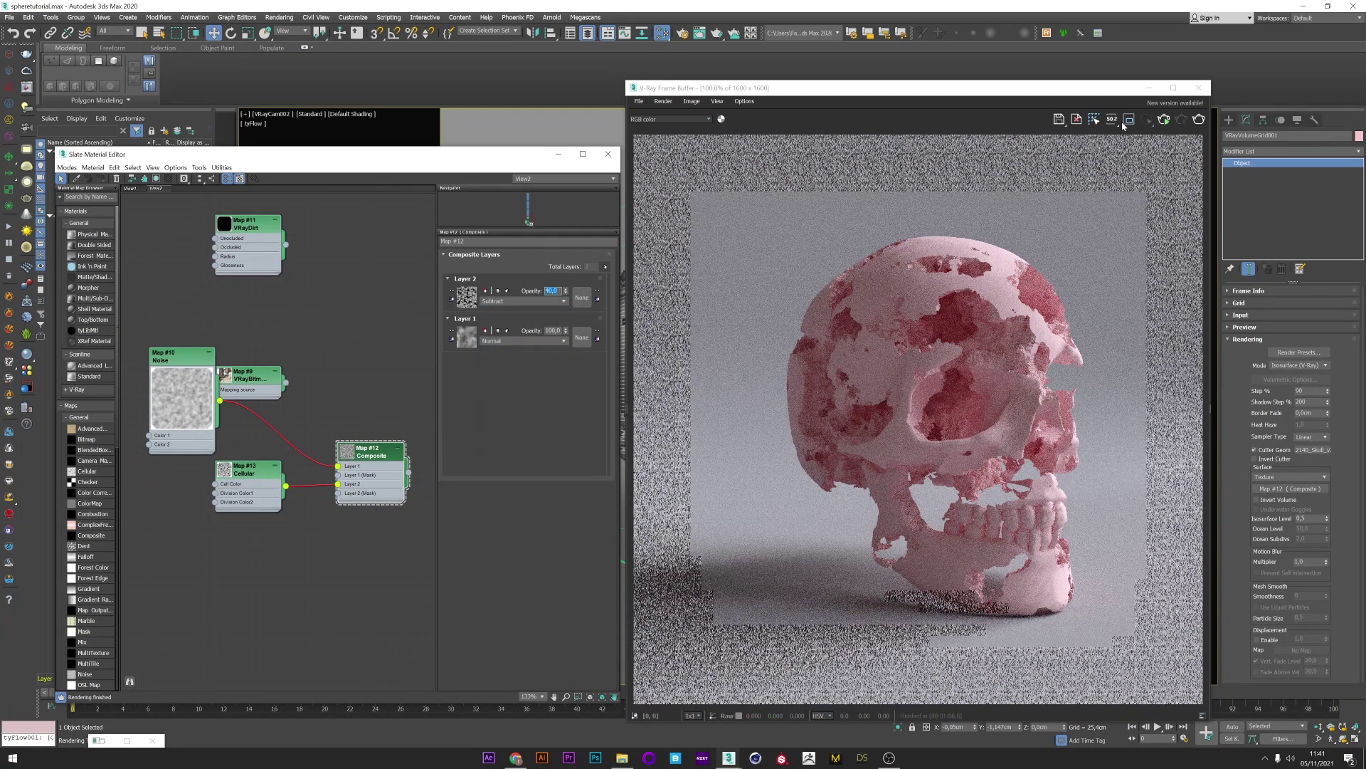
{"action": "type", "text": "40"}
{"action": "key", "text": "Return"}
Step: Render a marked region of the skull to test the speckled erosion
{"action": "left_click_drag", "start_coordinate": [733, 257], "coordinate": [913, 511]}
{"action": "left_click", "coordinate": [1199, 119]}
{"action": "left_click_drag", "start_coordinate": [878, 162], "coordinate": [1040, 164]}
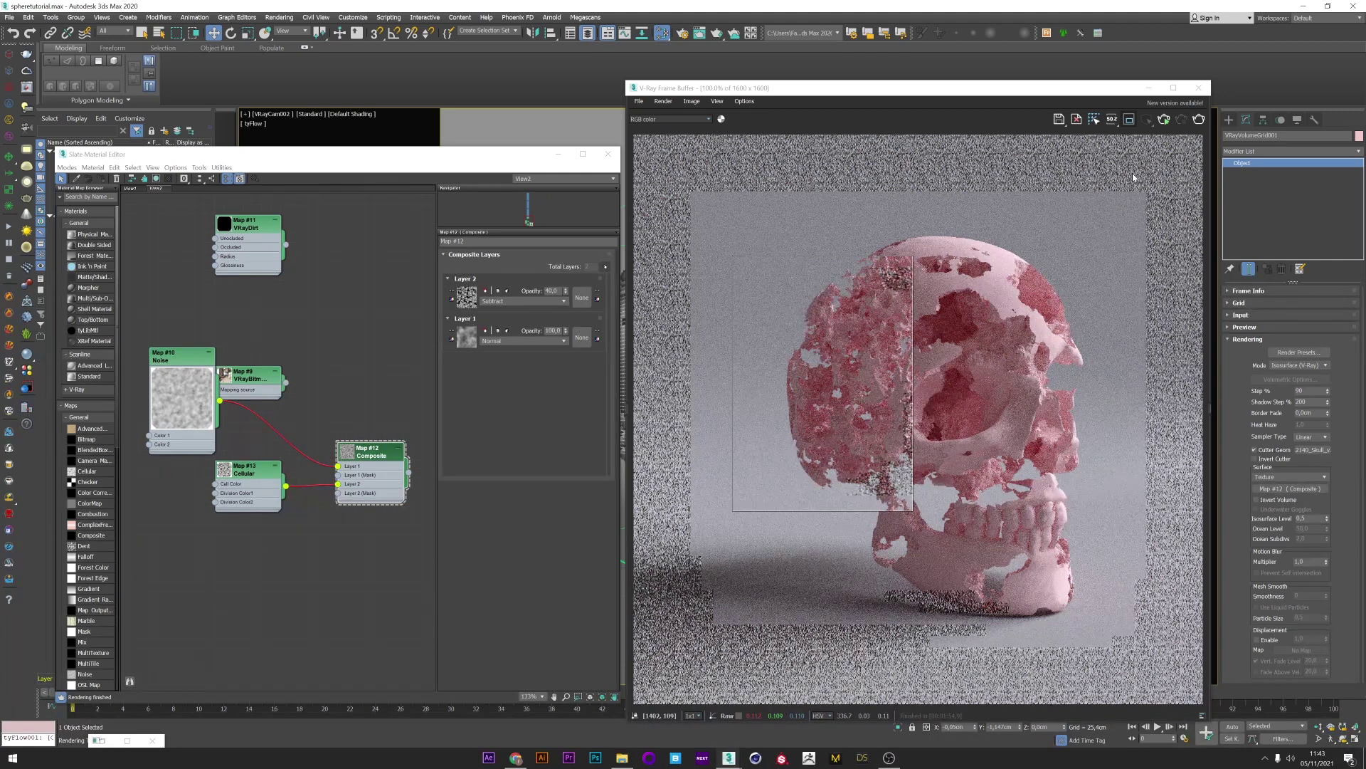
Step: Unhook the Cellular map from Layer 2 and add a new VRayMtl node, Material #30
{"action": "left_click_drag", "start_coordinate": [338, 484], "coordinate": [379, 508]}
{"action": "right_click", "coordinate": [274, 540]}
{"action": "mouse_move", "coordinate": [287, 547]}
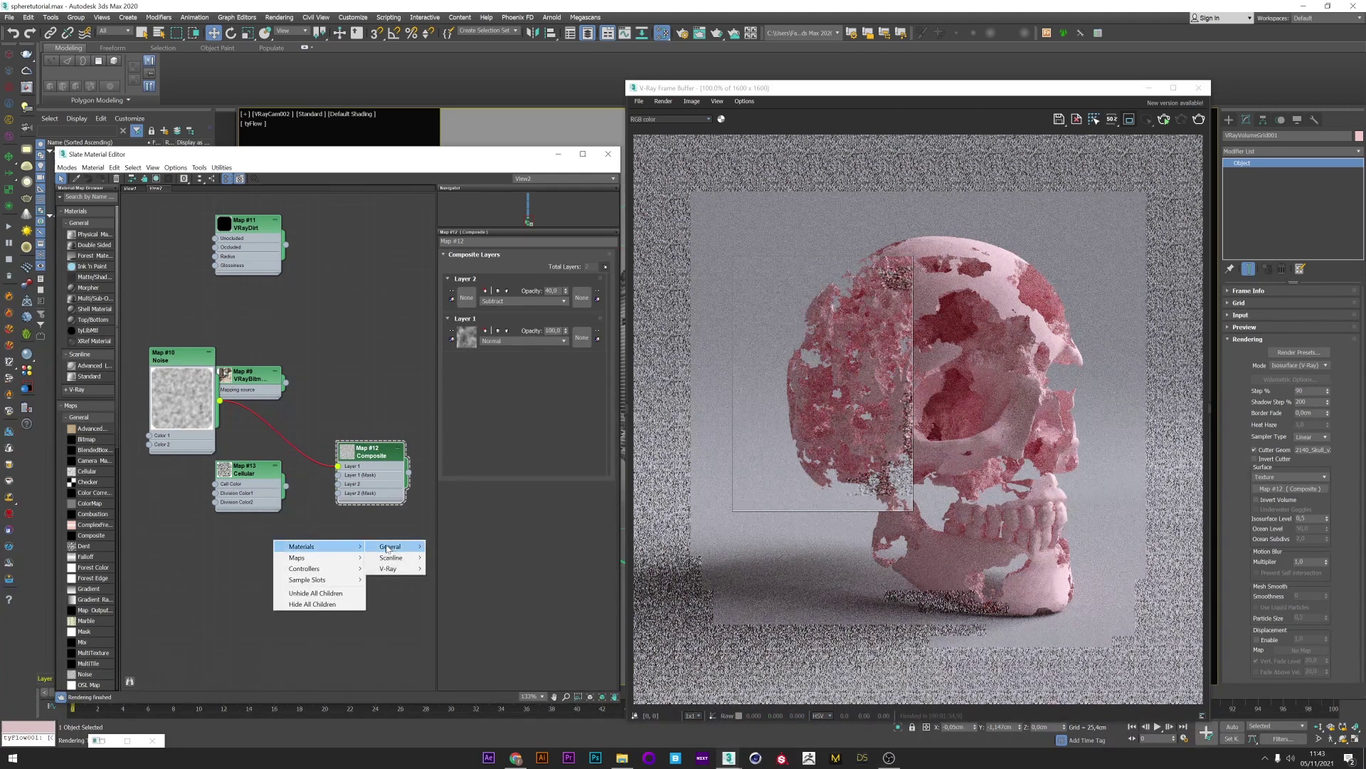
{"action": "mouse_move", "coordinate": [385, 569]}
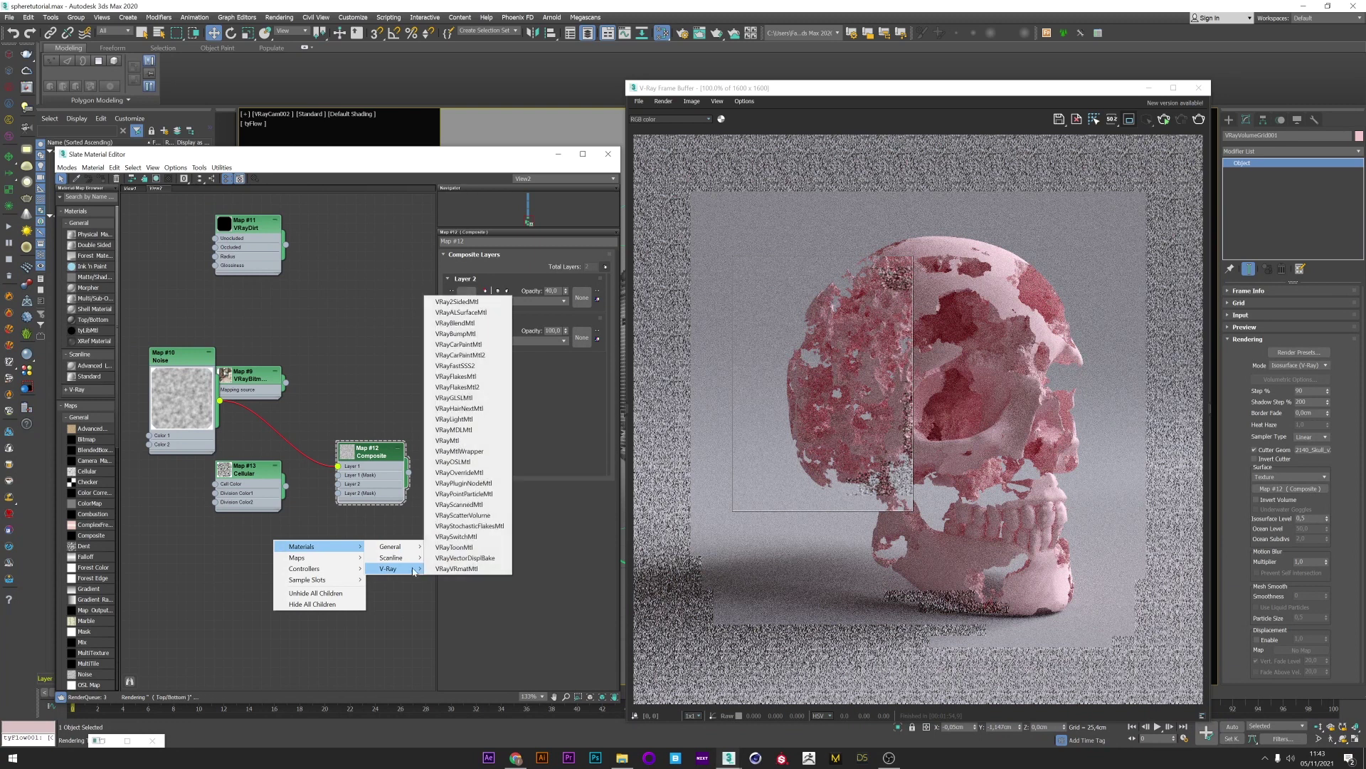
{"action": "left_click", "coordinate": [468, 440]}
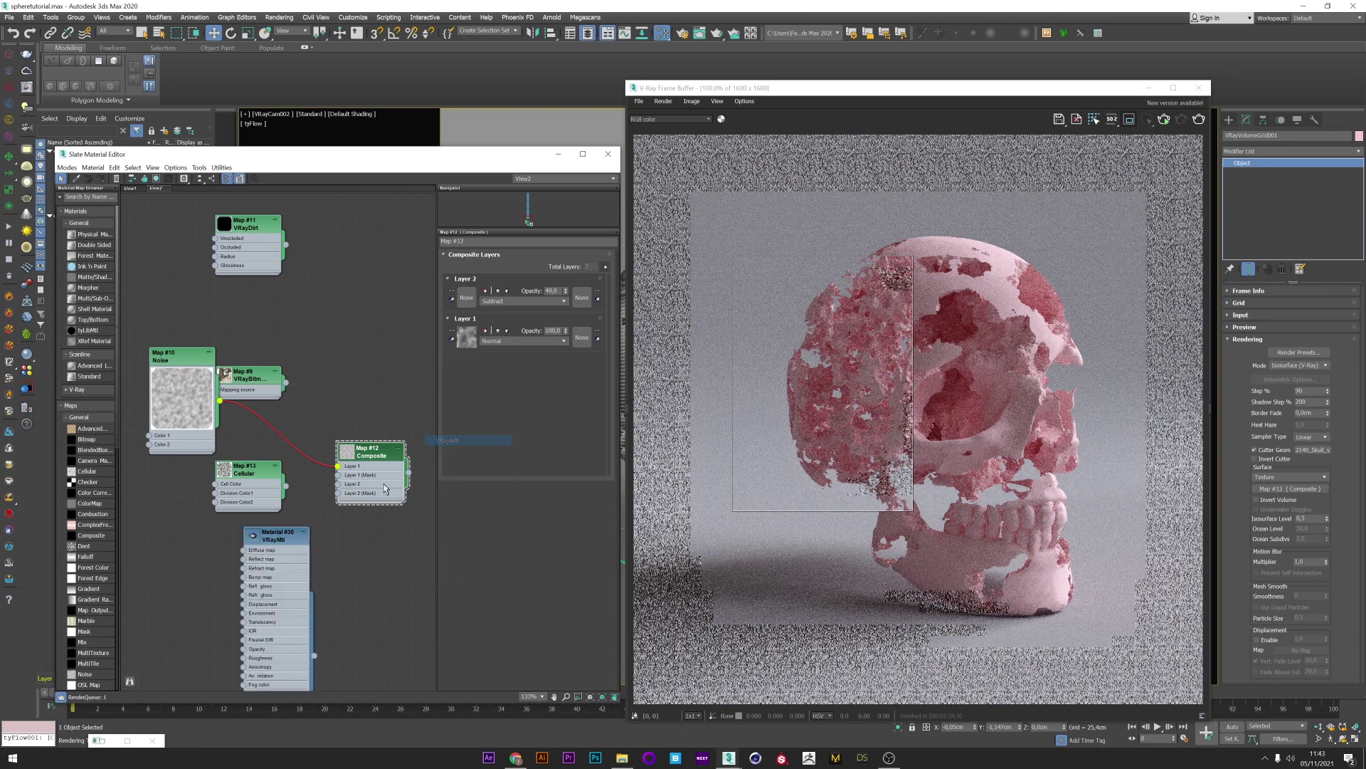
{"action": "double_click", "coordinate": [274, 535]}
{"action": "left_click_drag", "start_coordinate": [211, 158], "coordinate": [274, 172]}
{"action": "left_click", "coordinate": [683, 34]}
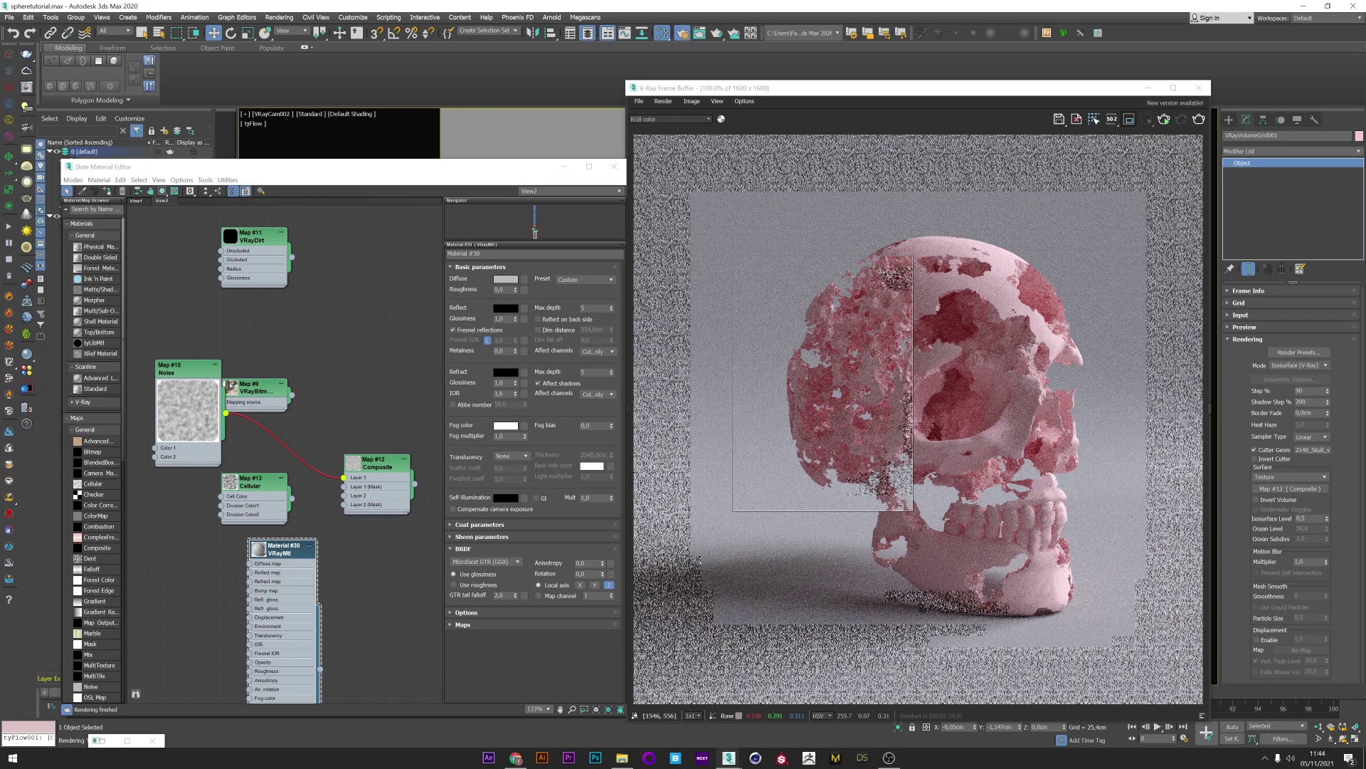
Step: Review the V-Ray image sampler types keeping Progressive, then render a larger skull region
{"action": "left_click_drag", "start_coordinate": [1365, 171], "coordinate": [708, 183]}
{"action": "left_click", "coordinate": [682, 259]}
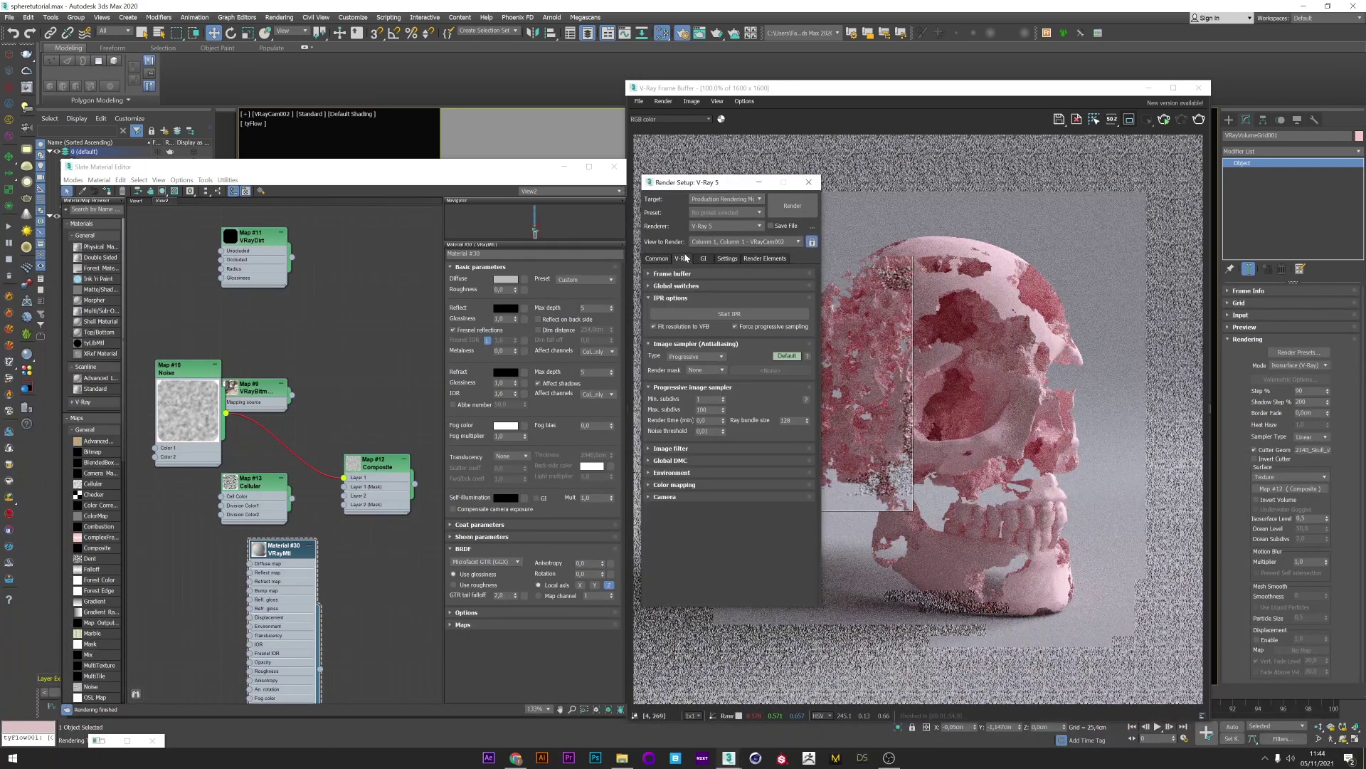
{"action": "left_click", "coordinate": [725, 319]}
{"action": "left_click", "coordinate": [690, 358]}
{"action": "left_click", "coordinate": [658, 363]}
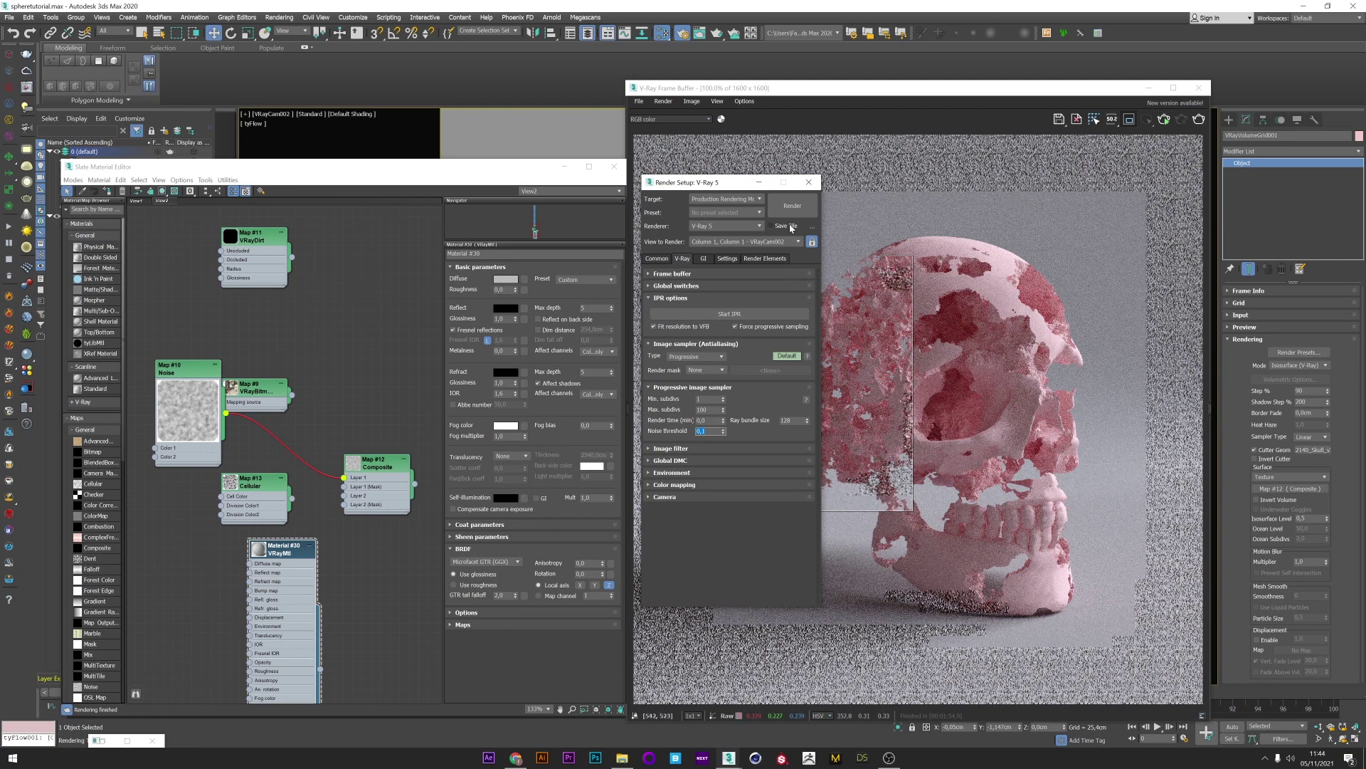
{"action": "left_click", "coordinate": [808, 182]}
{"action": "left_click_drag", "start_coordinate": [749, 227], "coordinate": [1115, 635]}
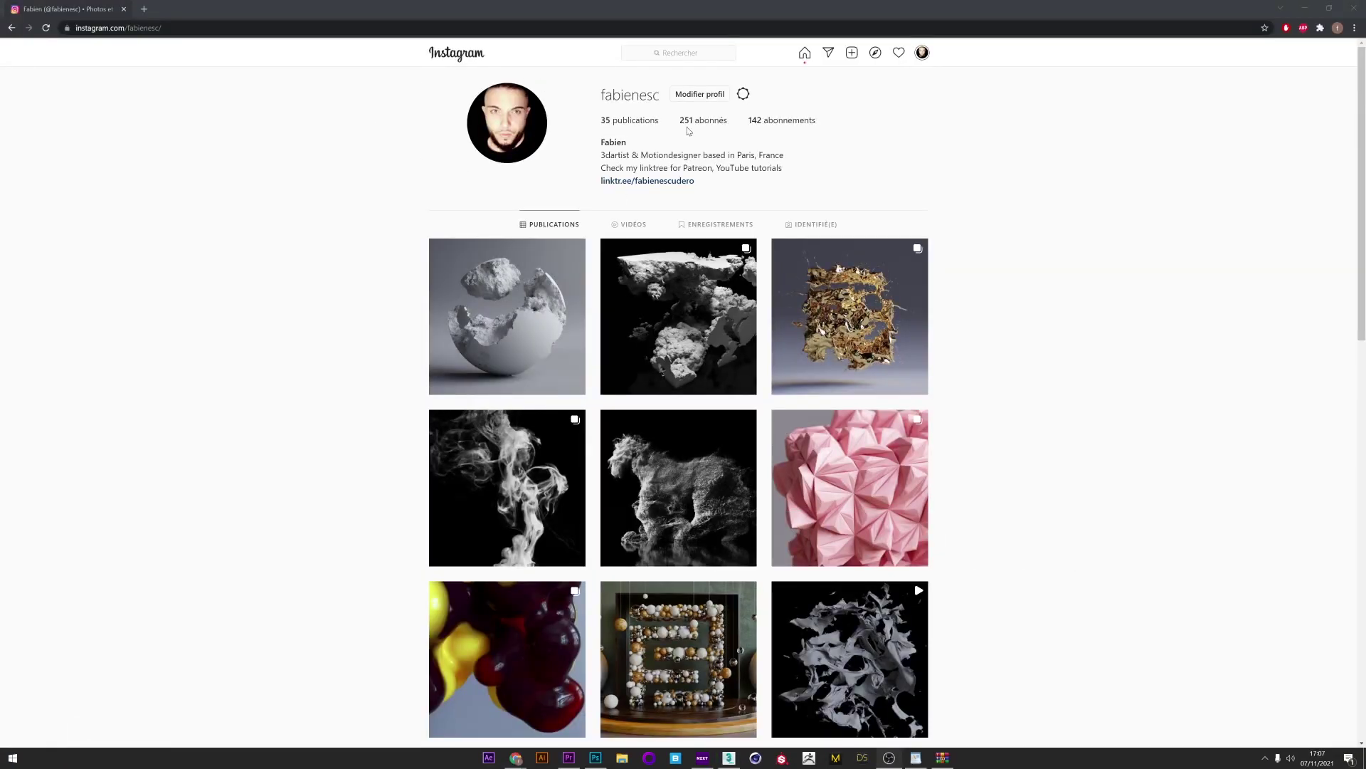
Step: Open the cracked white sphere post from the Instagram profile grid
{"action": "scroll", "coordinate": [689, 131], "scroll_direction": "down", "scroll_amount": 7}
{"action": "scroll", "coordinate": [818, 213], "scroll_direction": "up", "scroll_amount": 7}
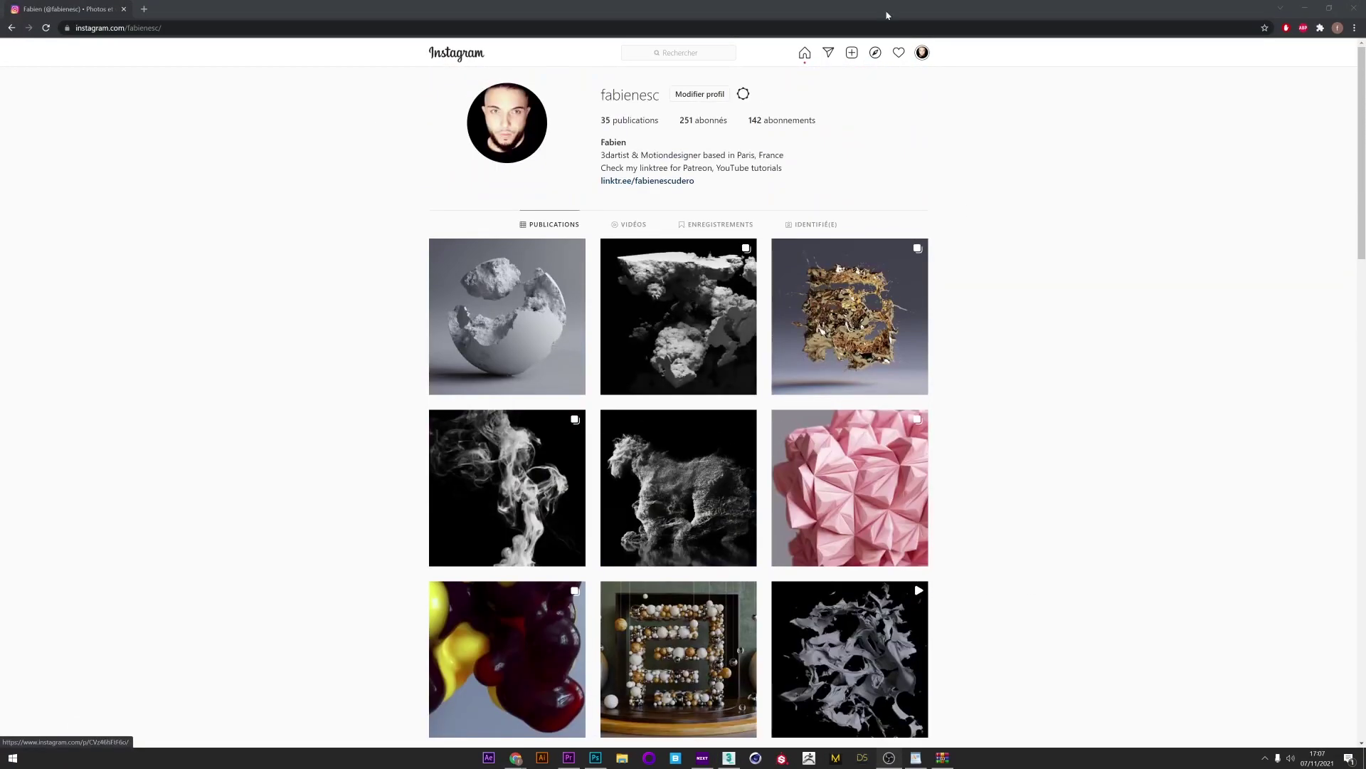
{"action": "left_click", "coordinate": [511, 356]}
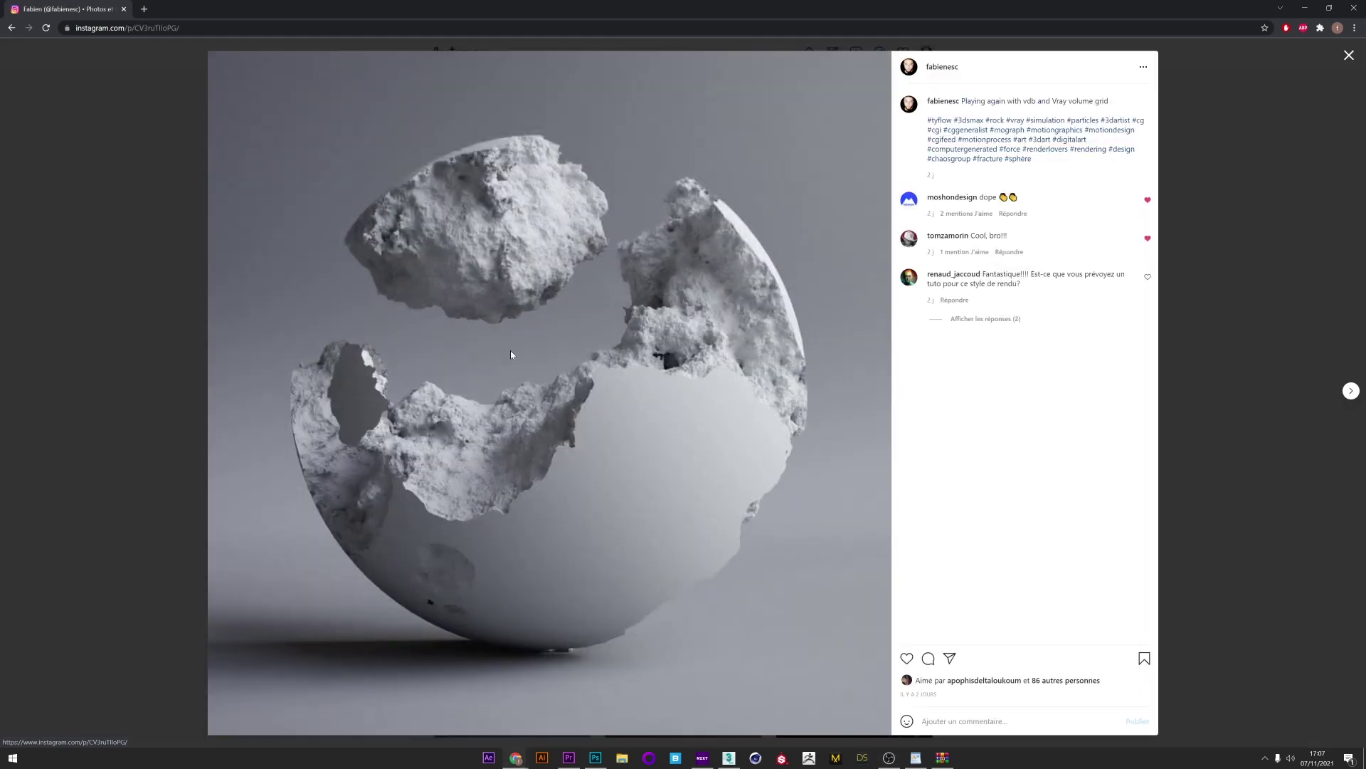